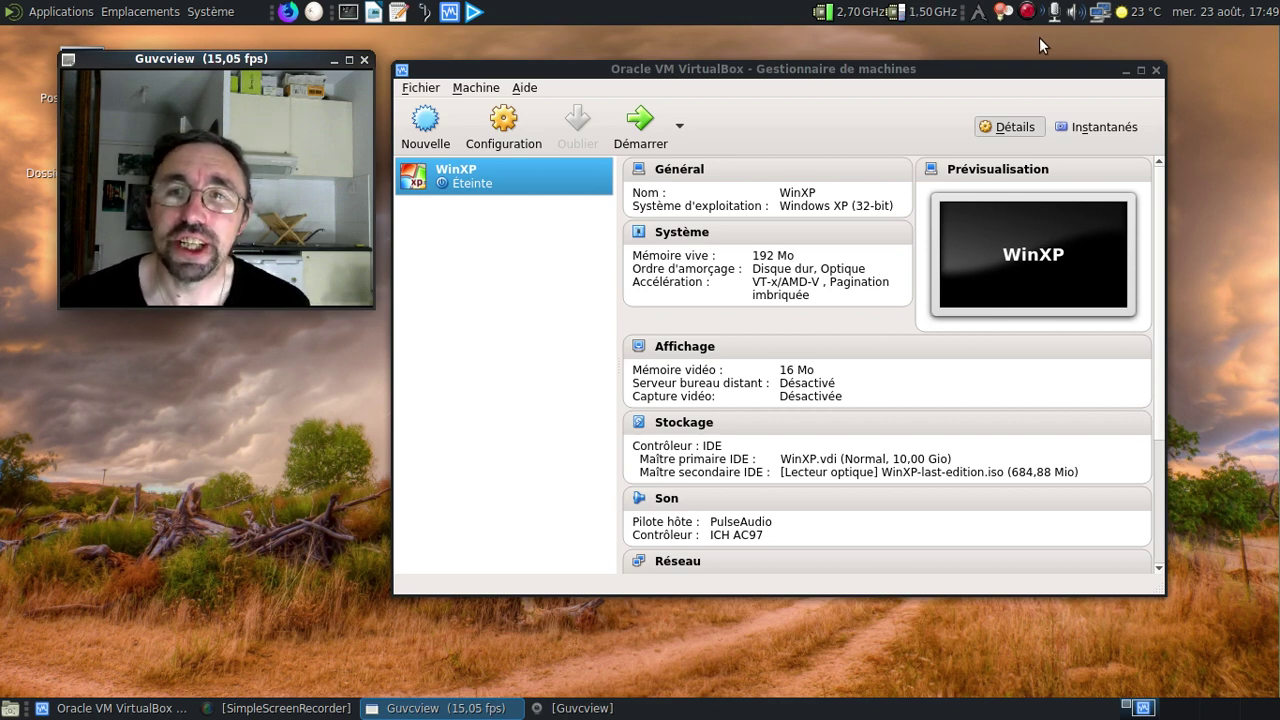
Boot the WinXP virtual machine, dismiss the missing-antivirus warning, and open the XP Start menu.
left_click(617, 128)
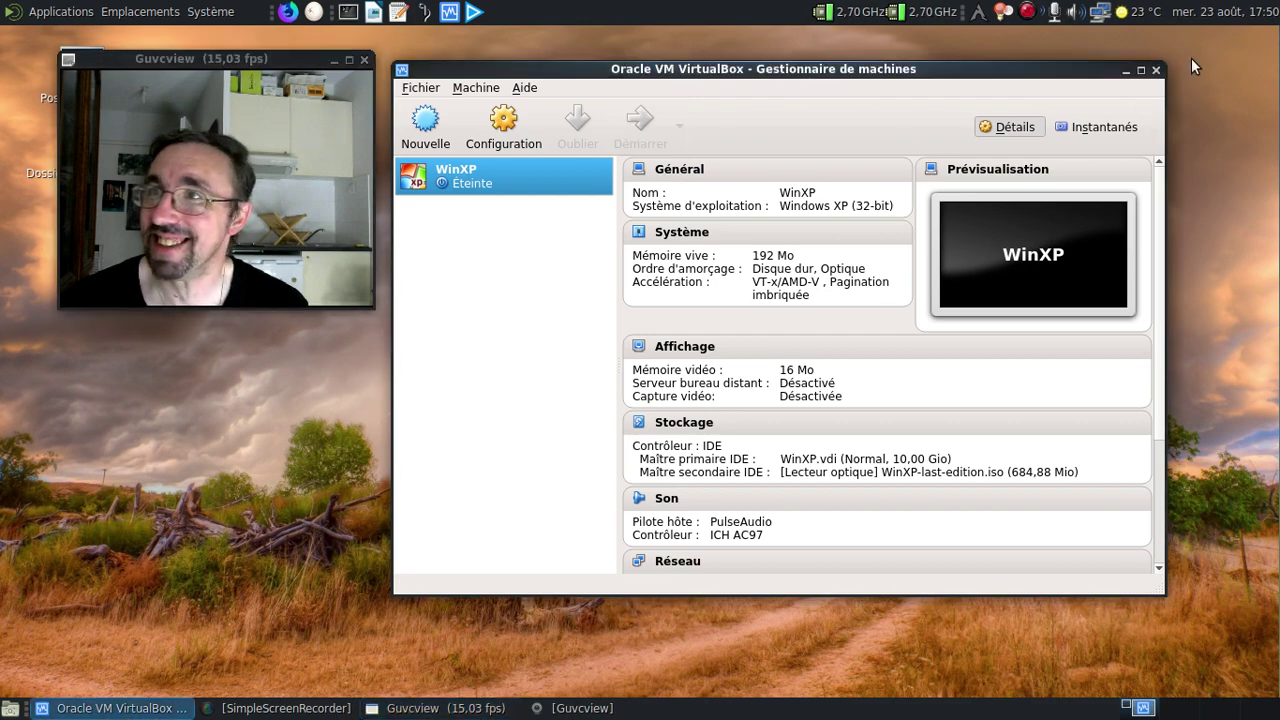
left_click(1124, 70)
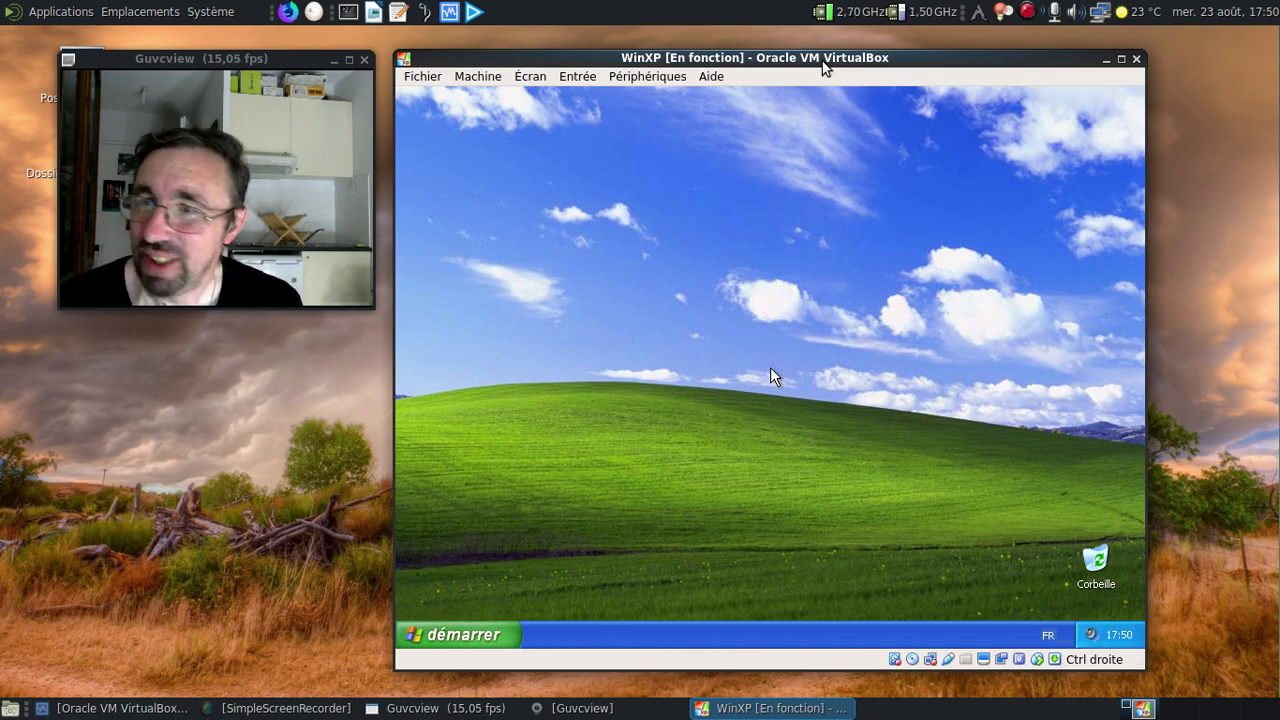
left_click(508, 630)
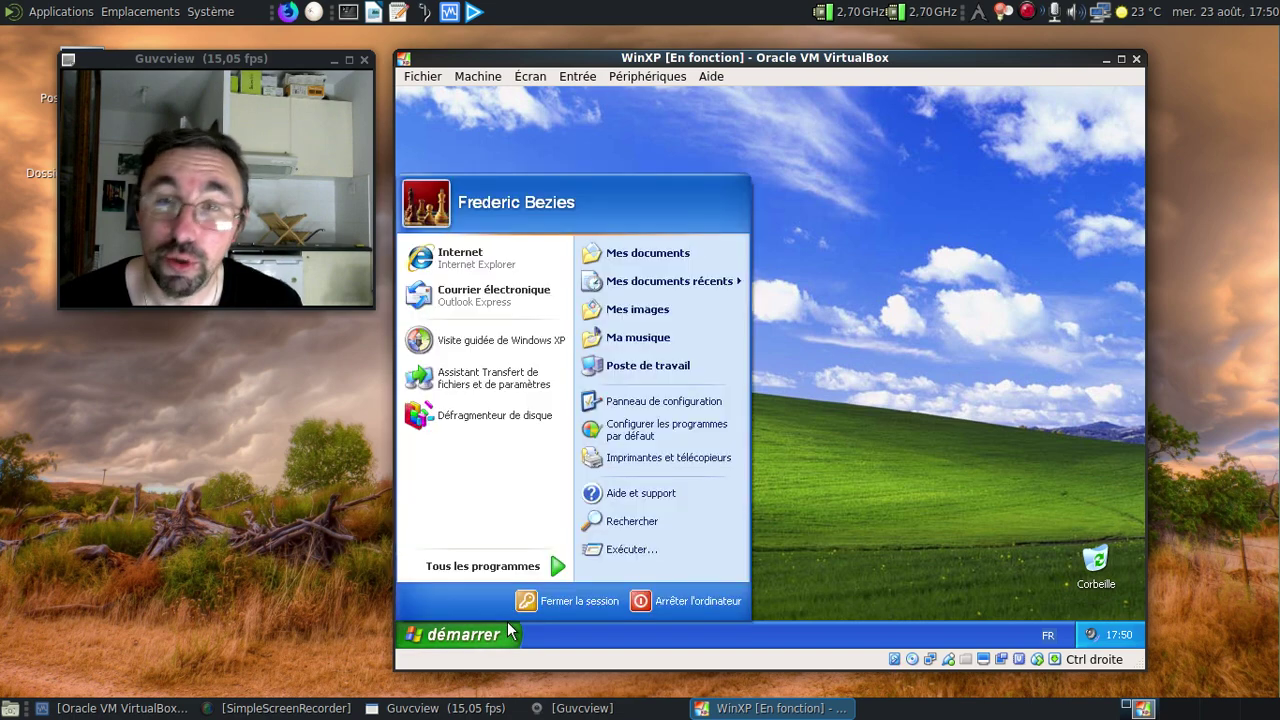
left_click(480, 378)
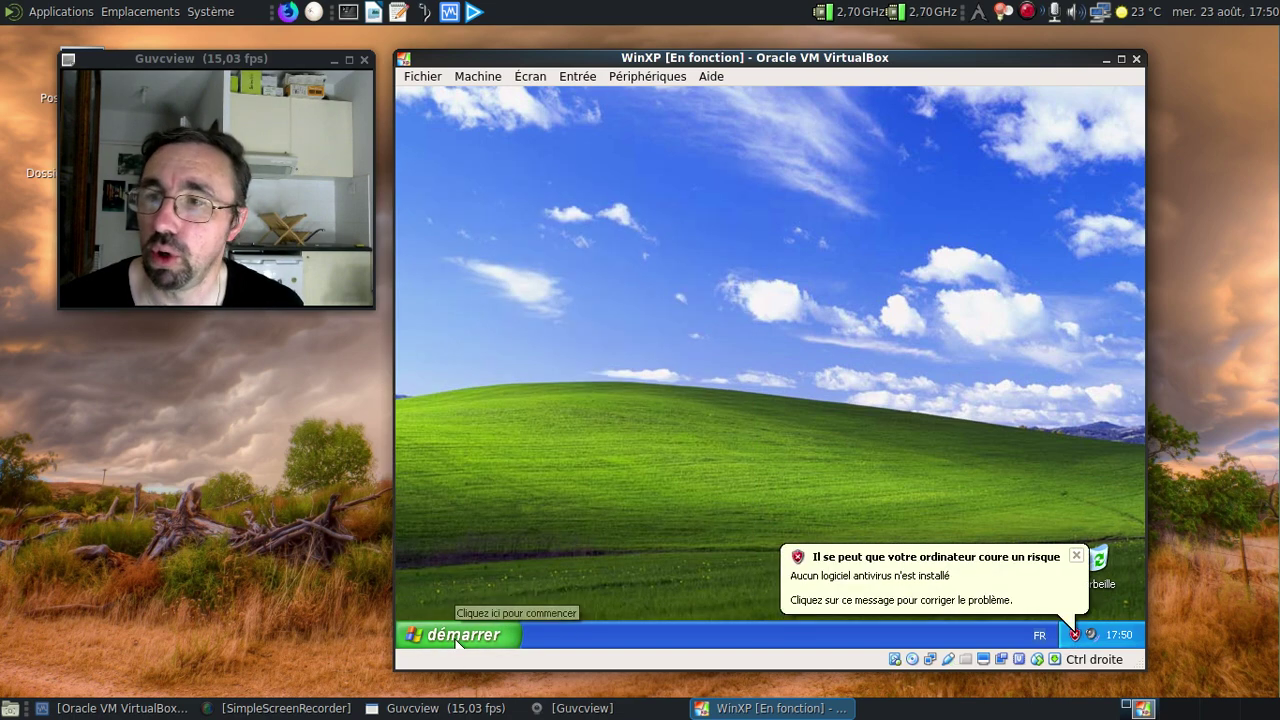
left_click(1075, 557)
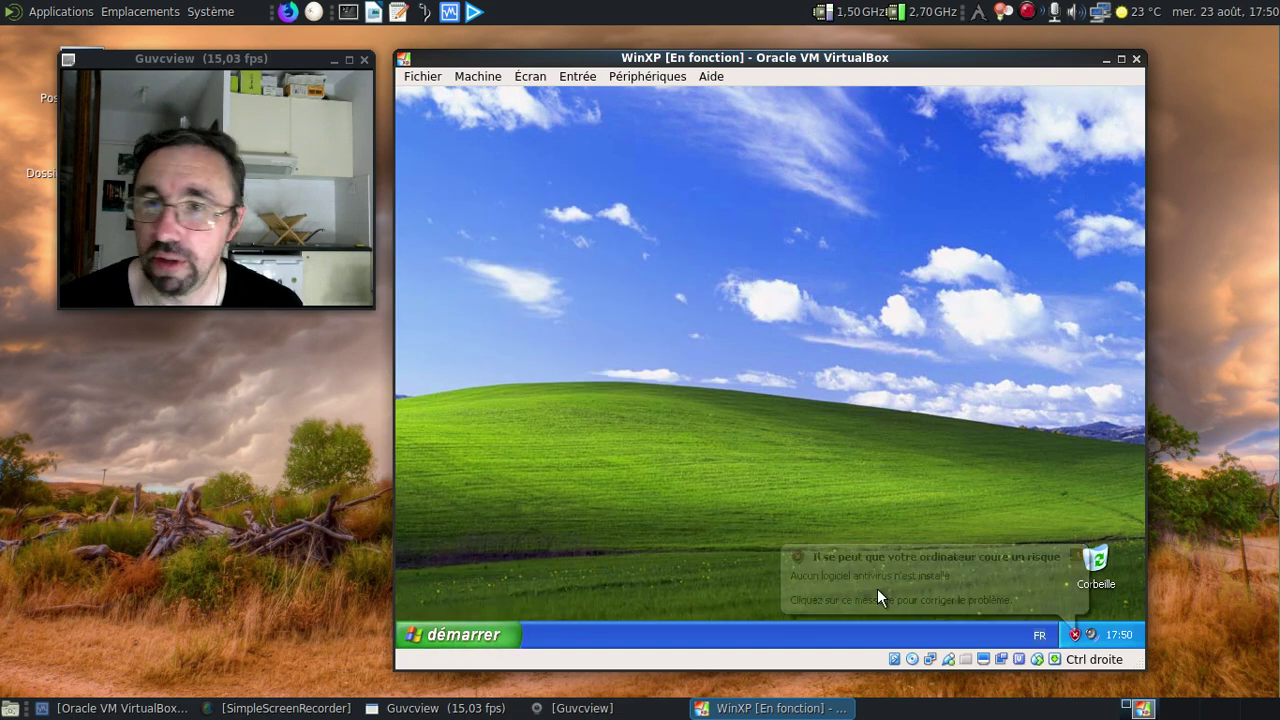
left_click(497, 638)
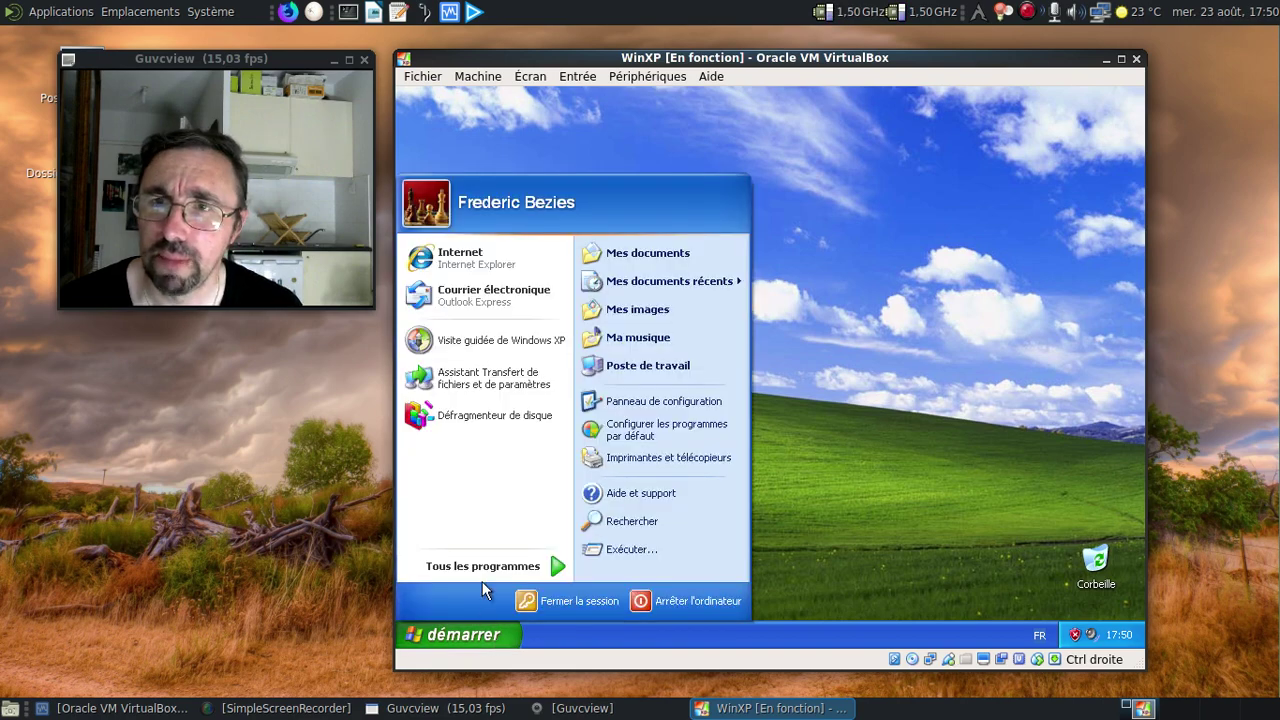
left_click(497, 268)
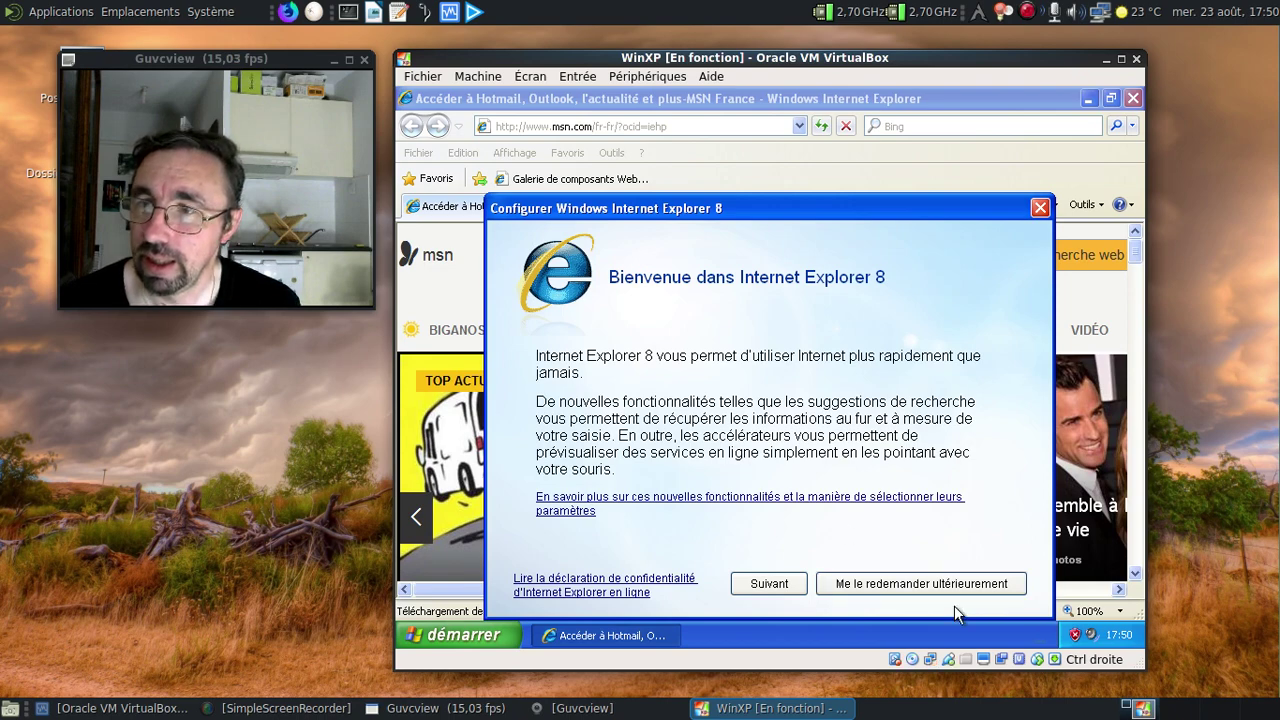
left_click(839, 590)
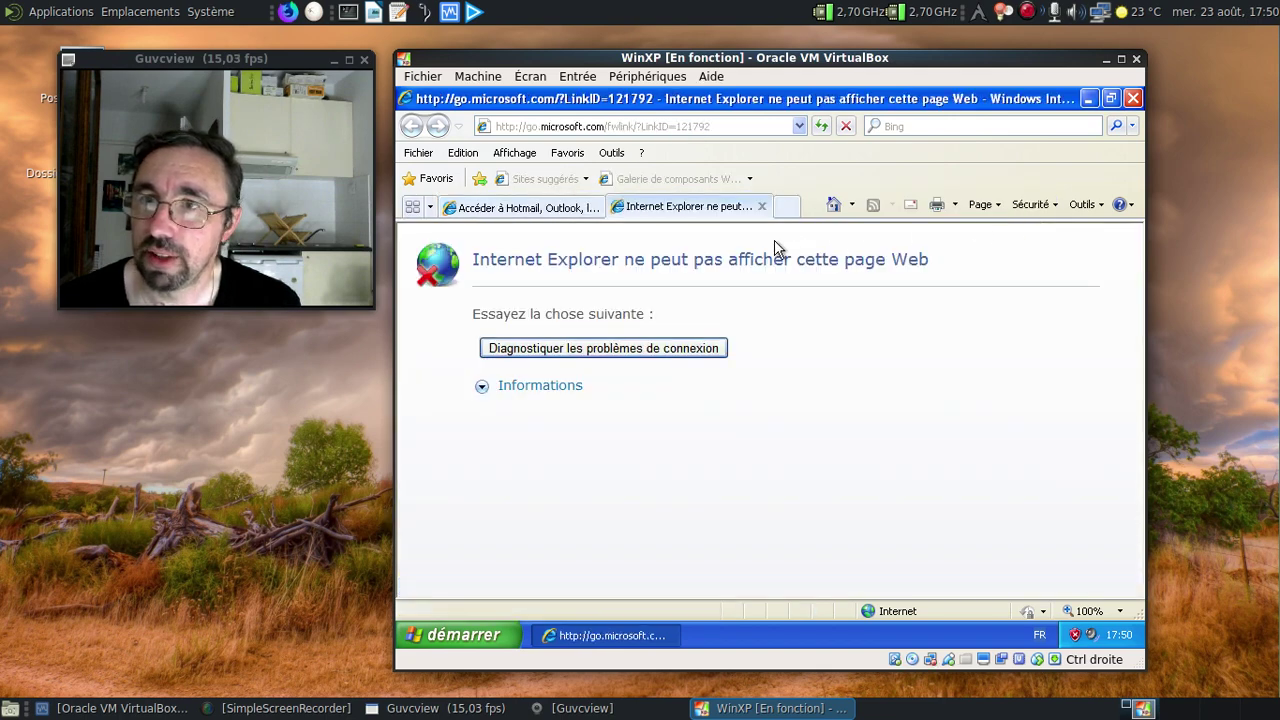
left_click(761, 207)
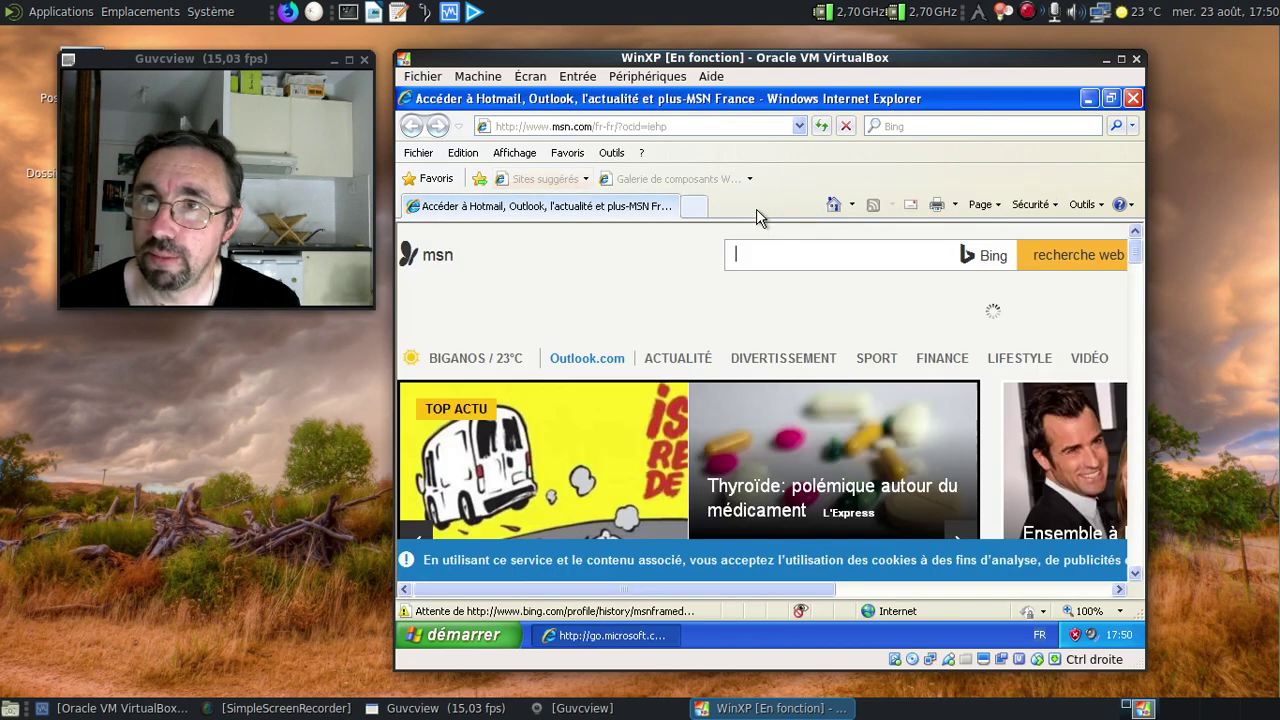
left_click(677, 127)
type("h")
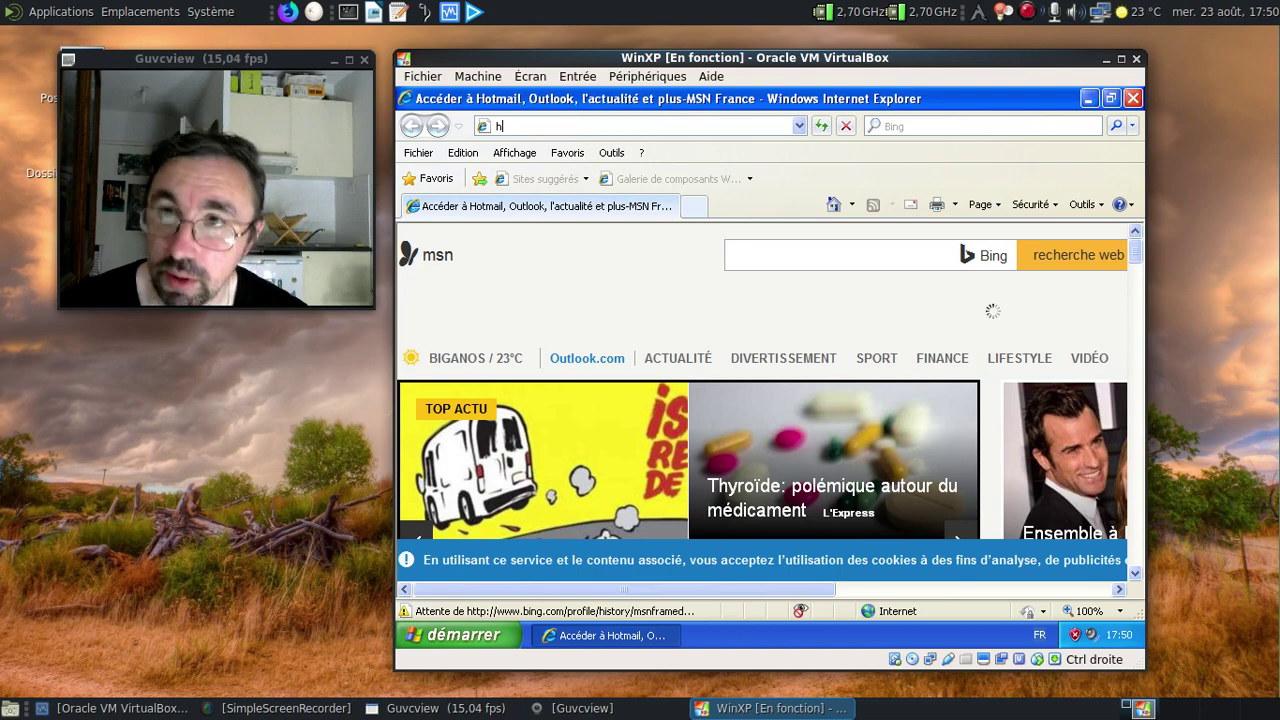
type("ttp://ftp.mozilla.org/")
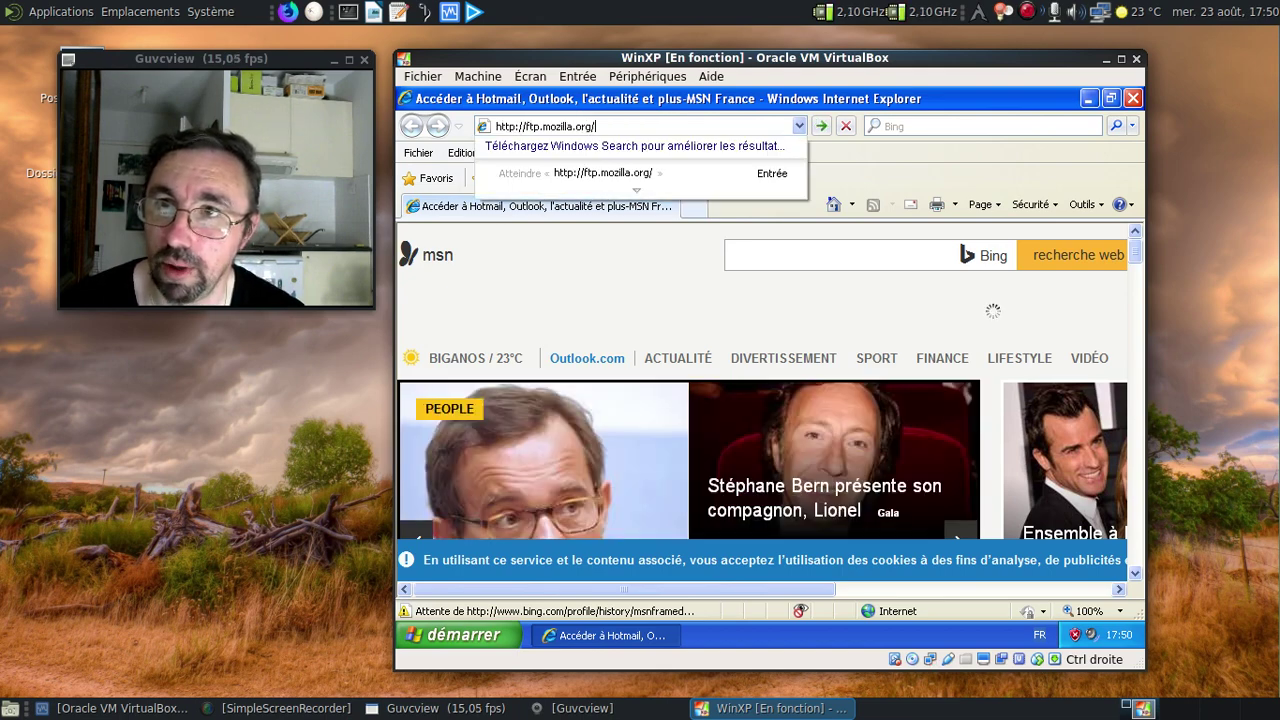
key("Return")
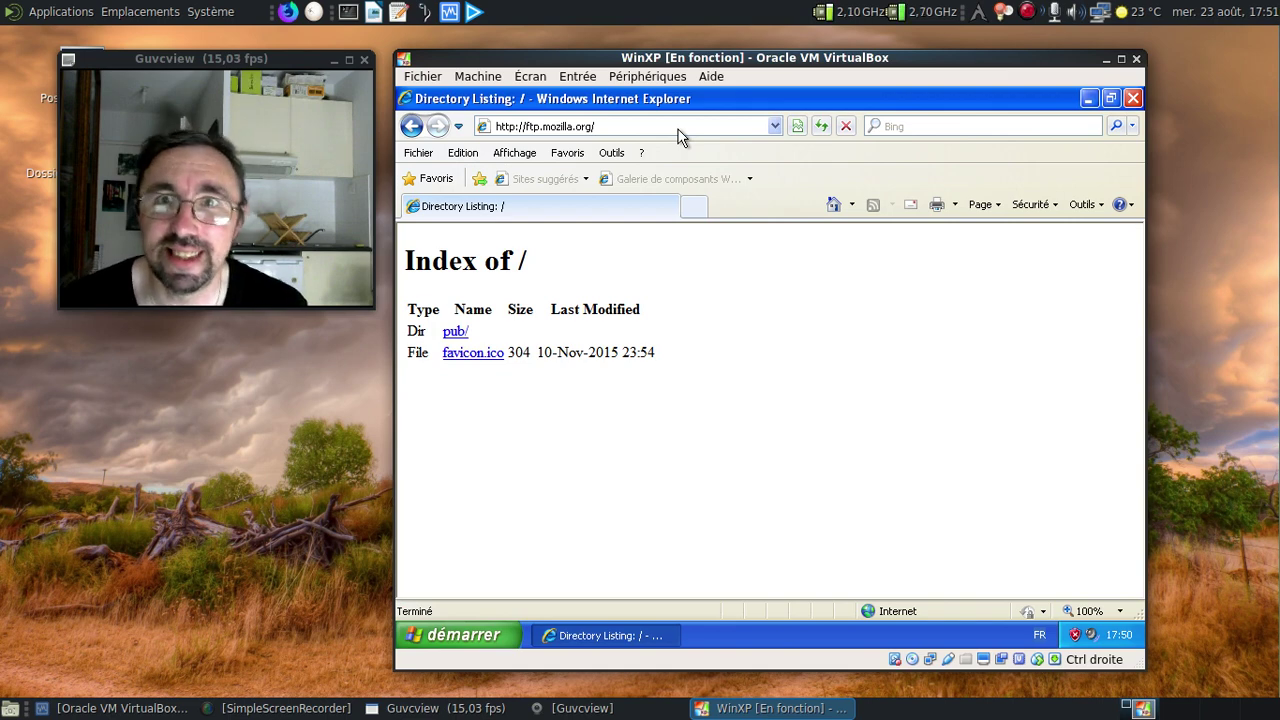
Navigate through pub/thunderbird/releases/ to the 0.1 release folder.
left_click(454, 334)
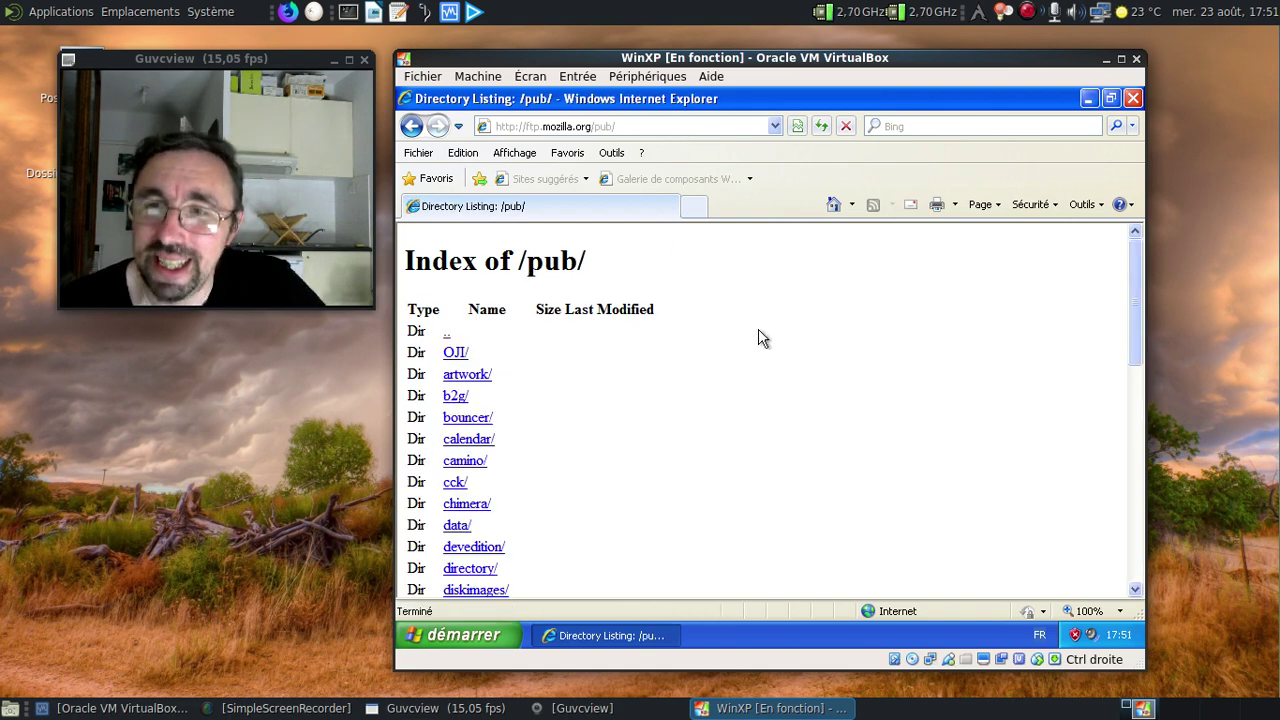
scroll(760, 337, "down", 8)
scroll(760, 337, "down", 2)
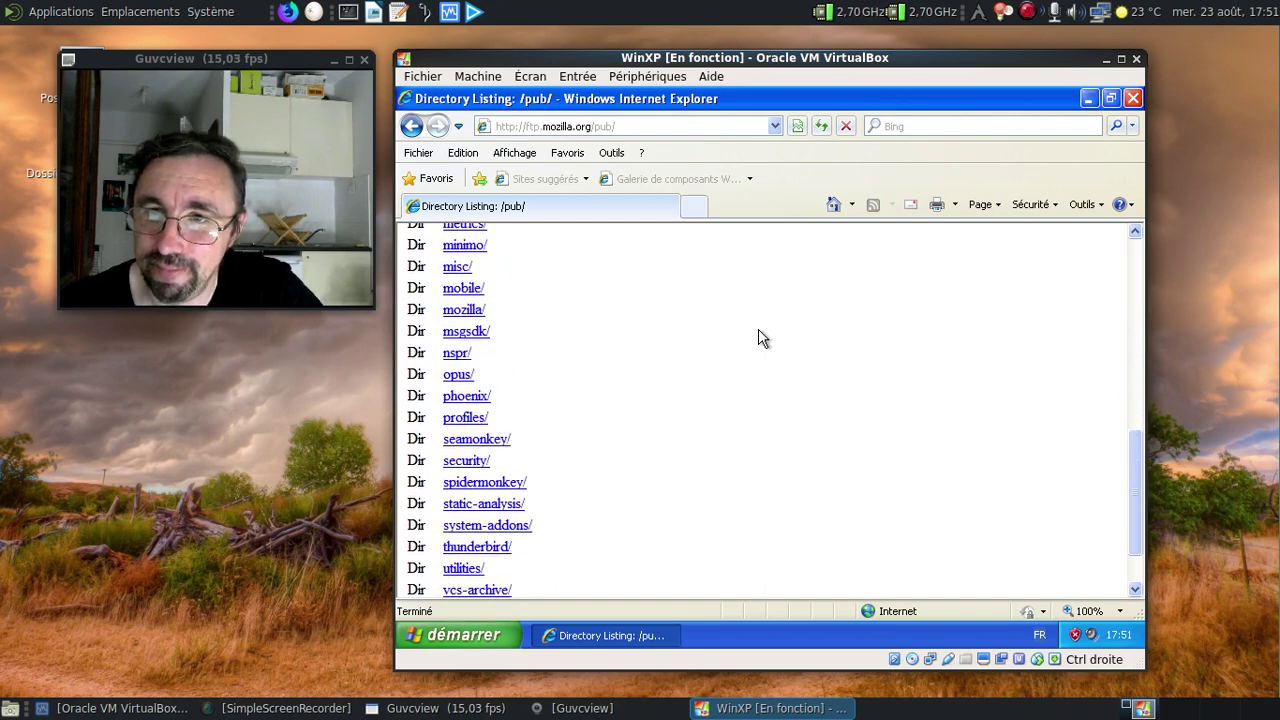
scroll(760, 337, "down", 1)
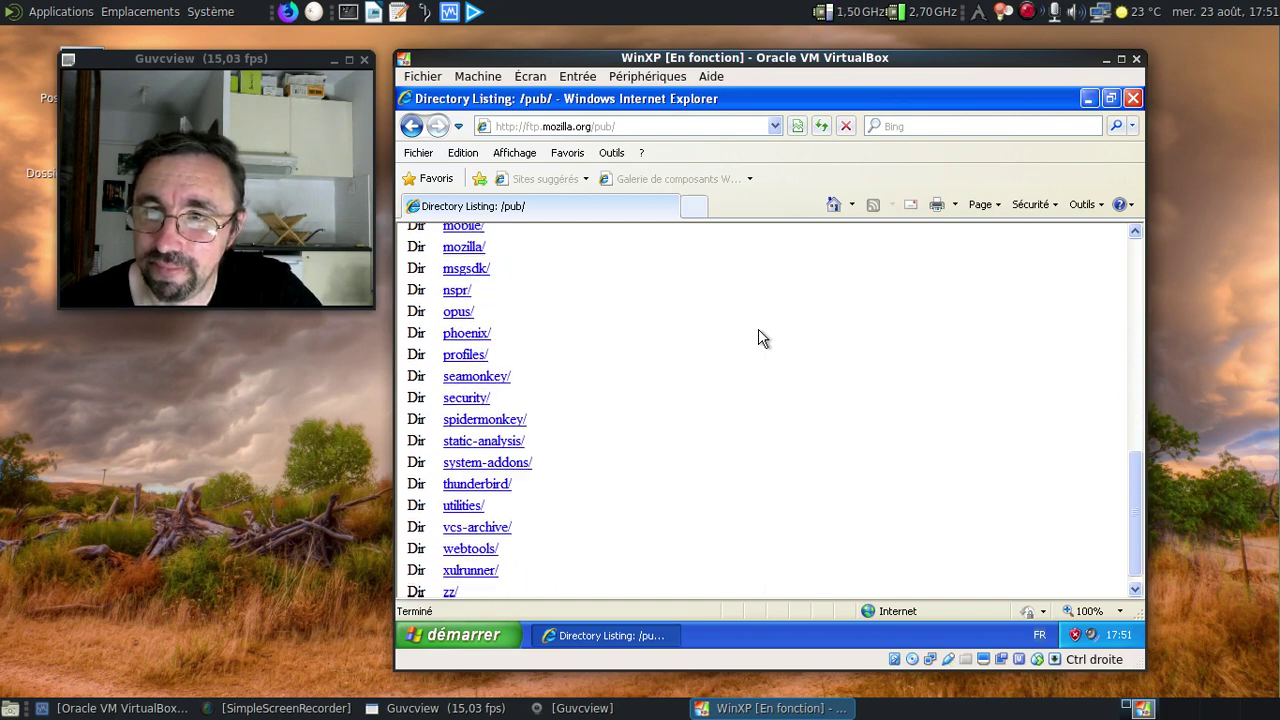
left_click(478, 470)
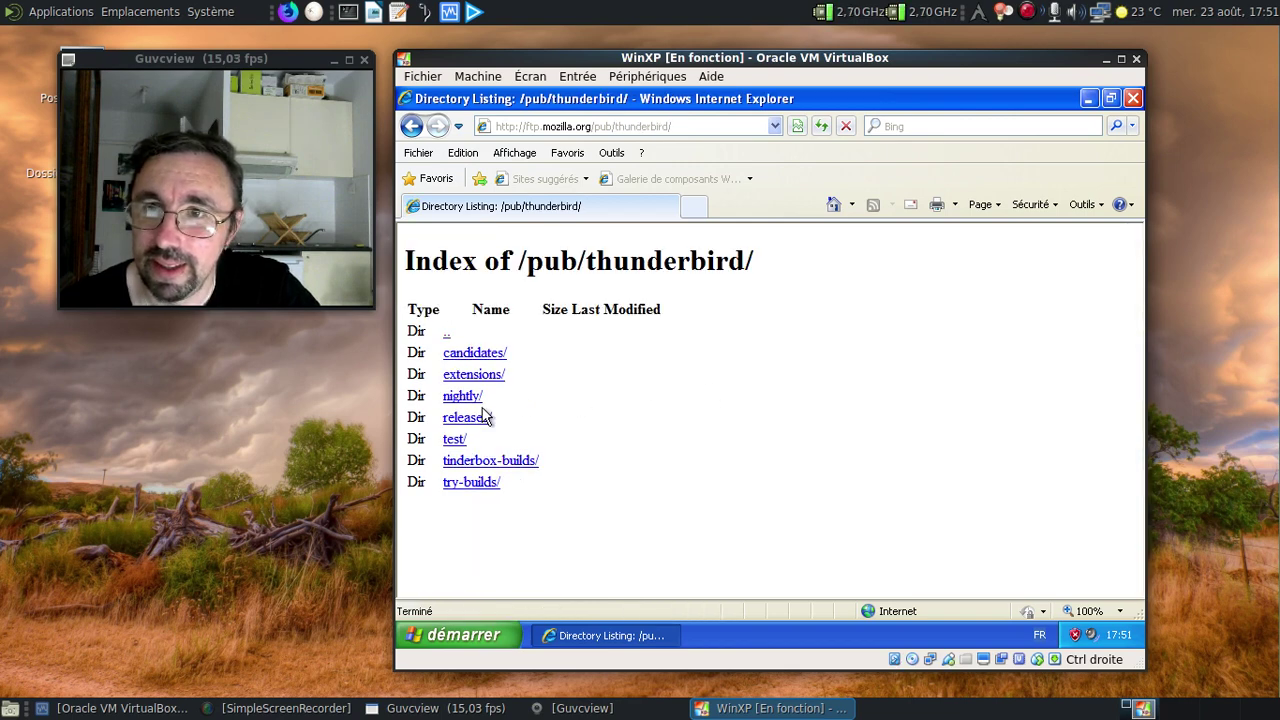
left_click(468, 418)
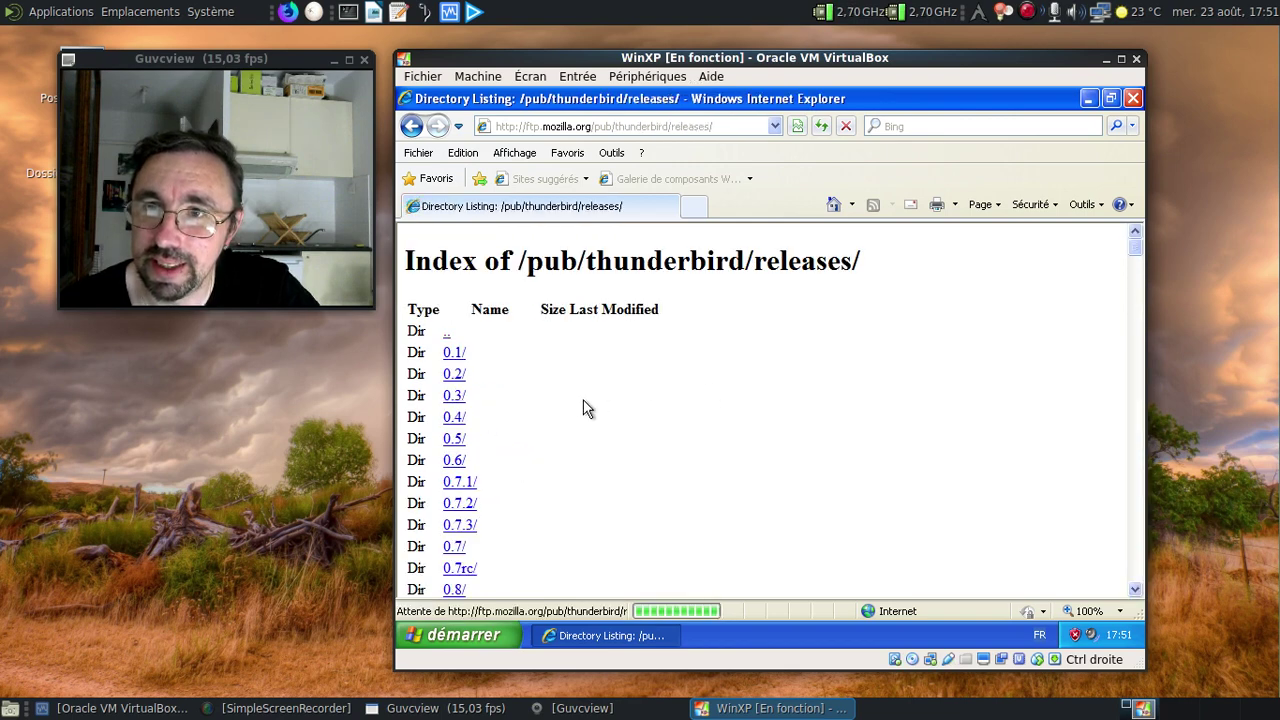
left_click(454, 357)
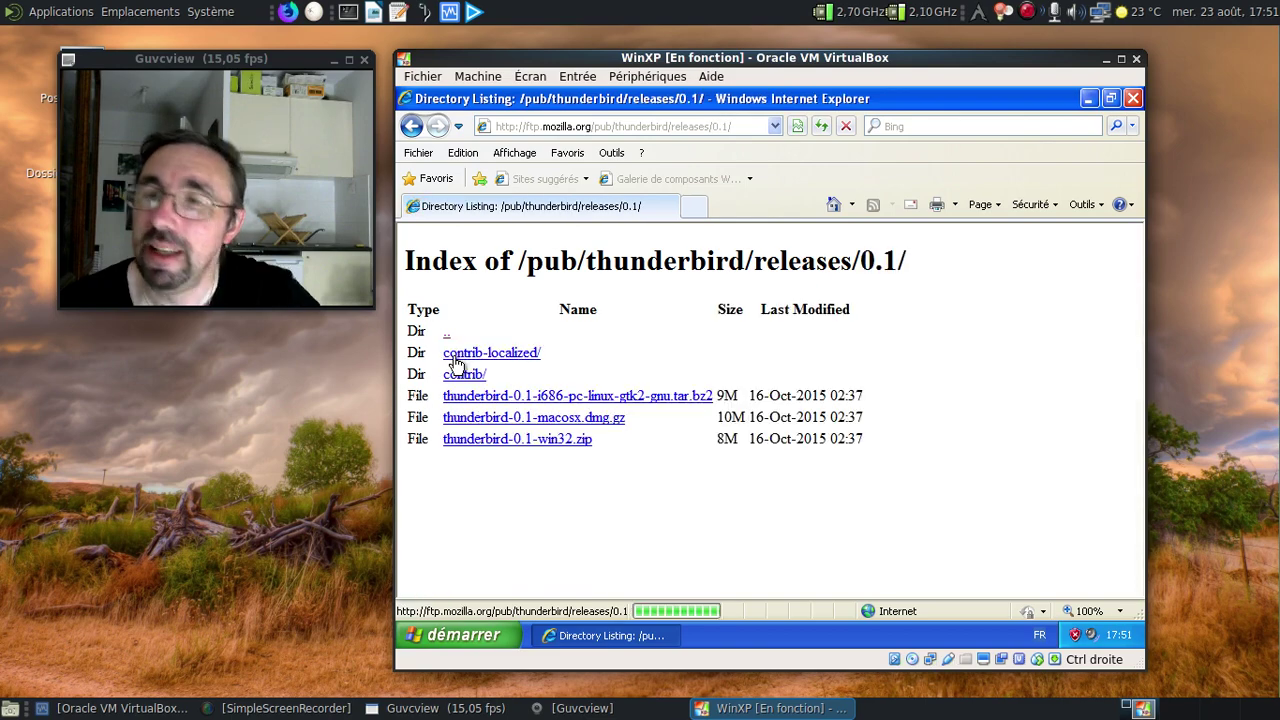
Save thunderbird-0.1-win32.zip into Mes documents, then close Internet Explorer.
left_click(577, 444)
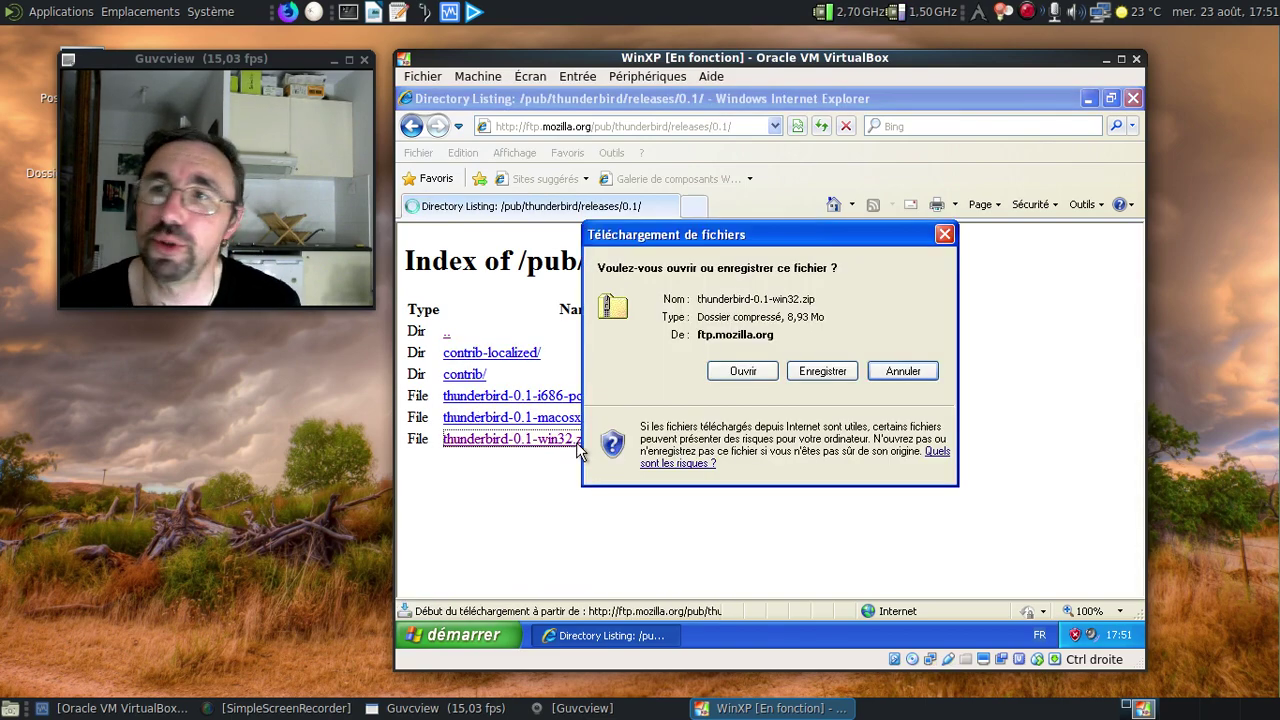
left_click(806, 374)
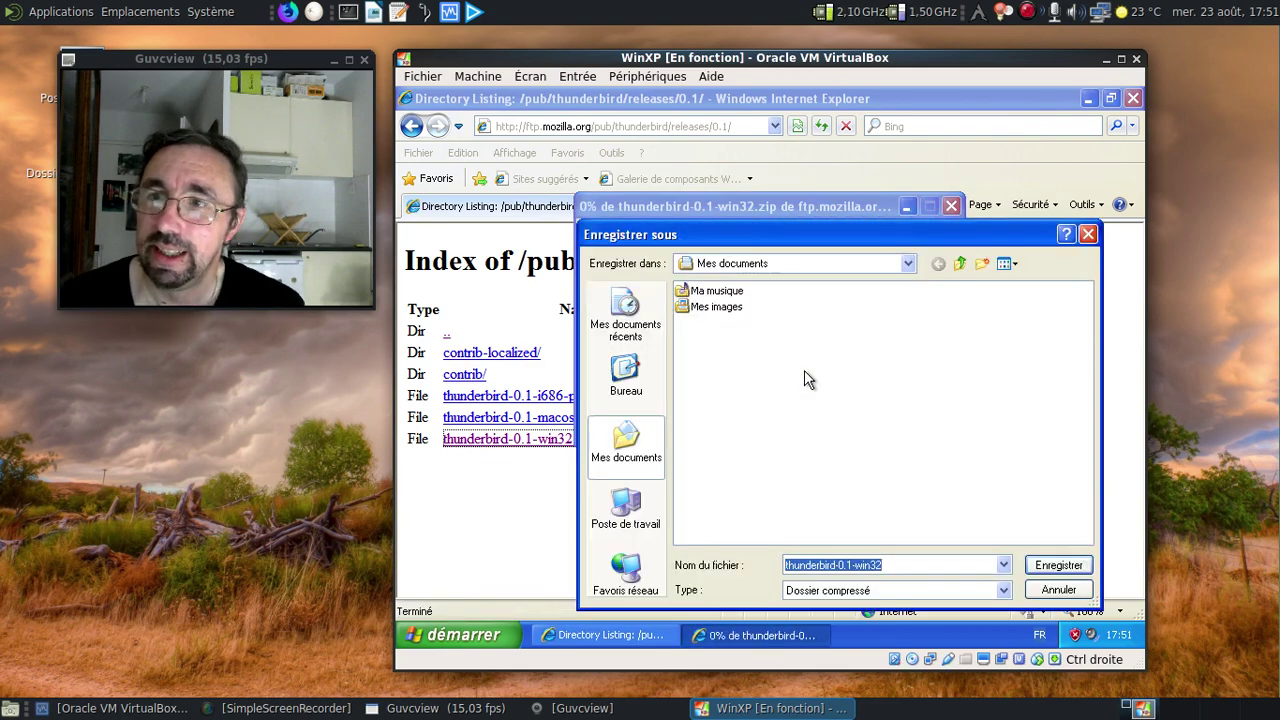
left_click(1050, 566)
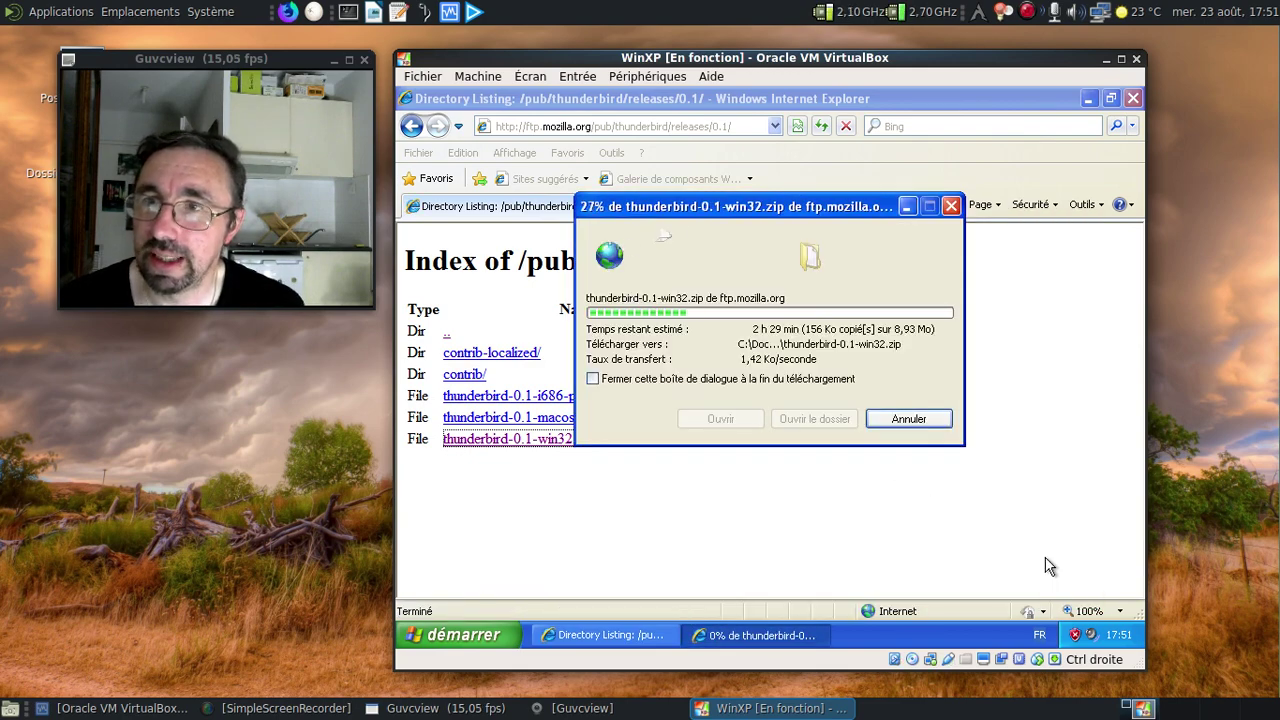
left_click(592, 379)
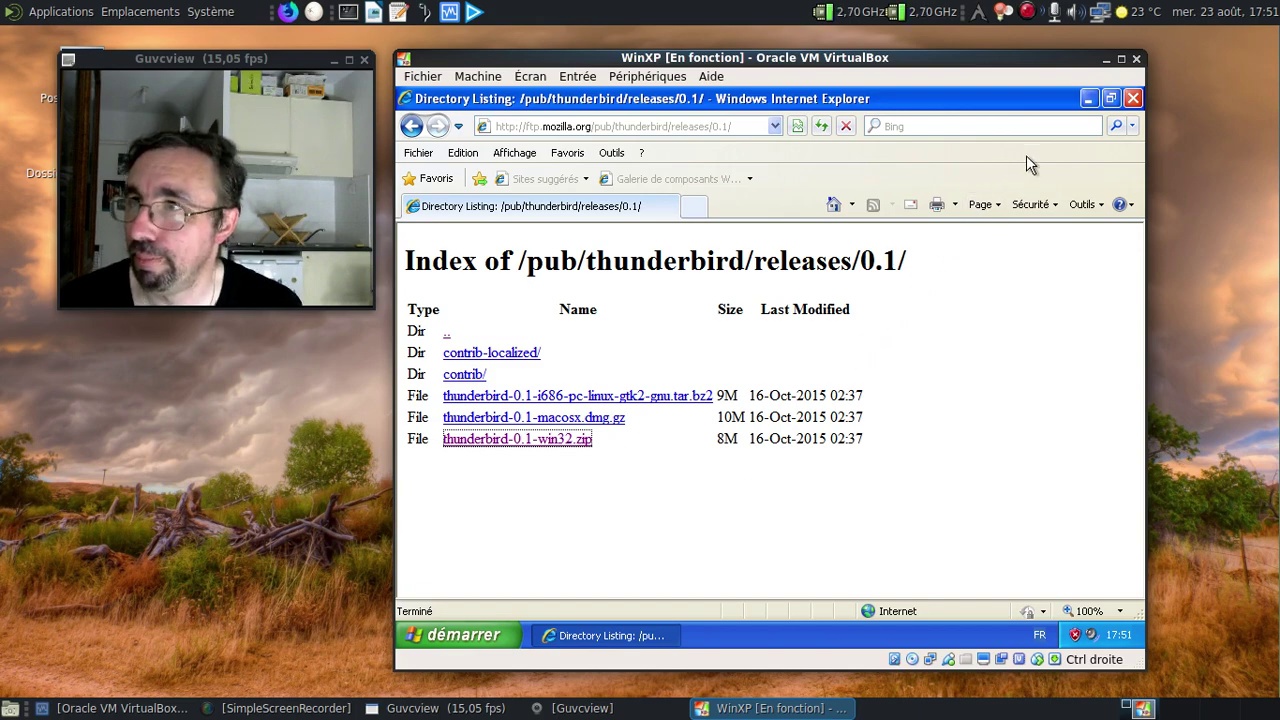
left_click(1132, 99)
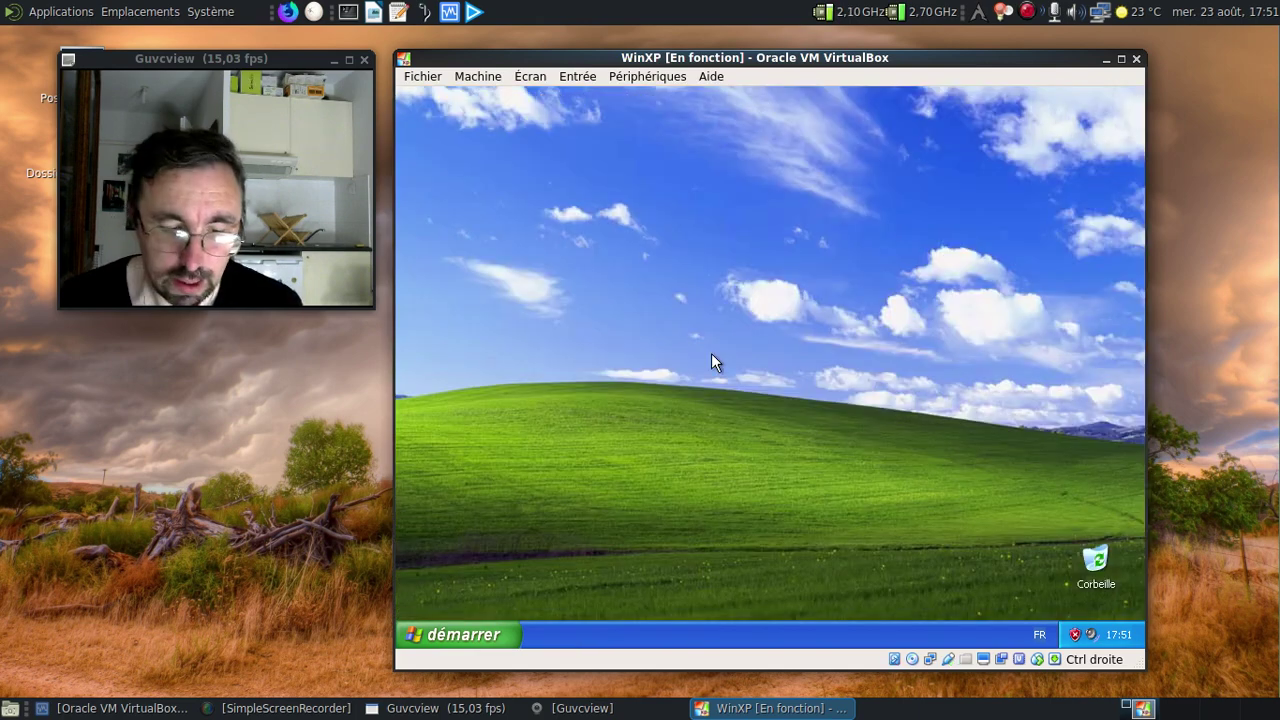
Extract all files from thunderbird-0.1-win32.zip in Mes documents to the proposed folder.
key("super+e")
left_click(469, 238)
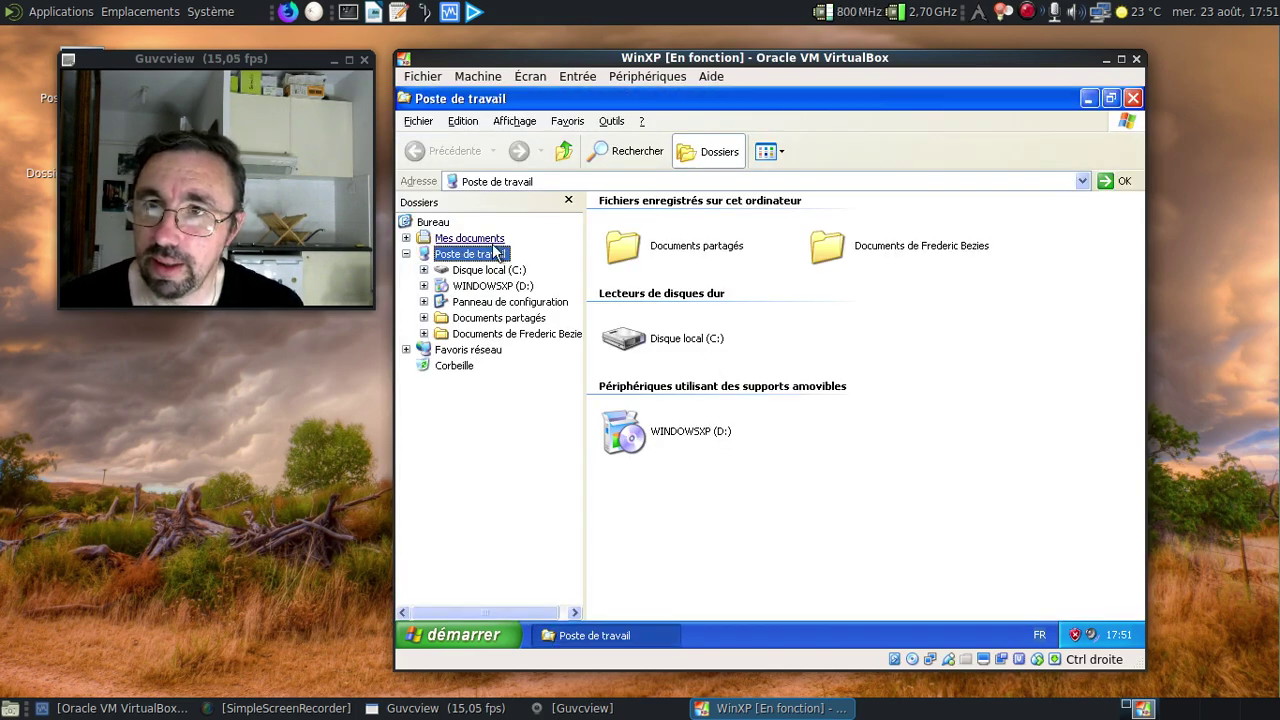
left_click(695, 274)
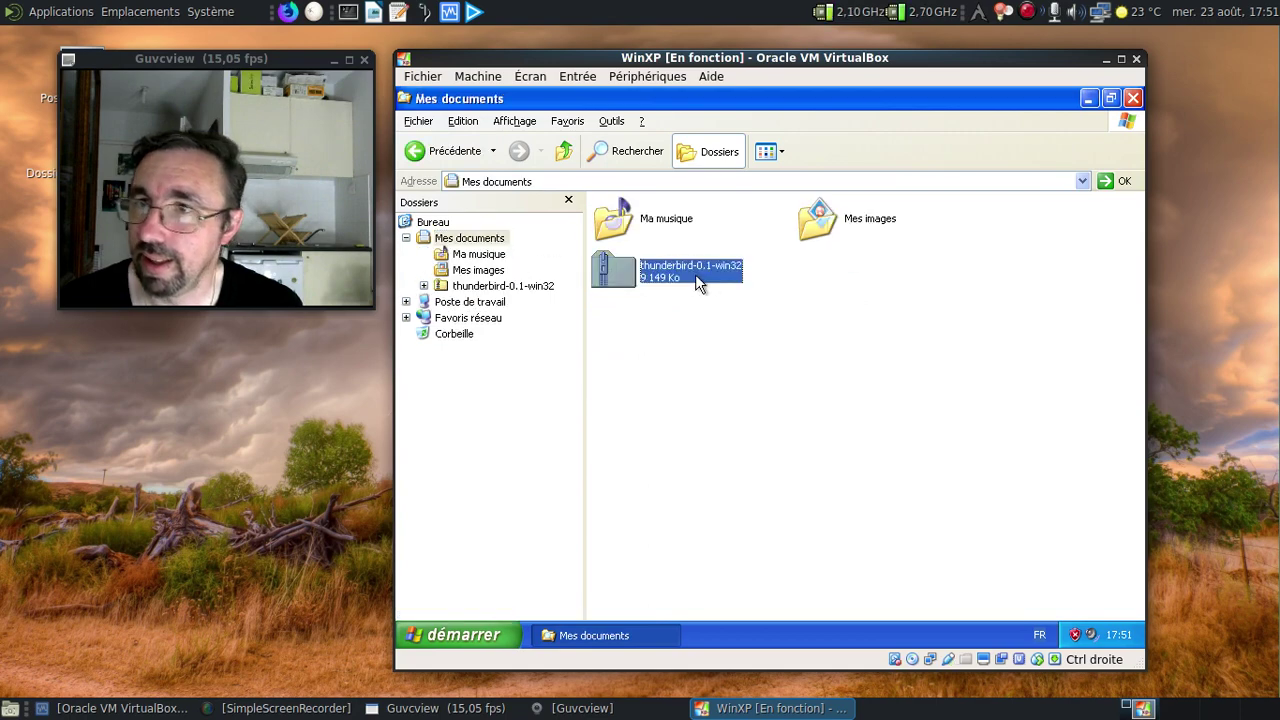
right_click(697, 276)
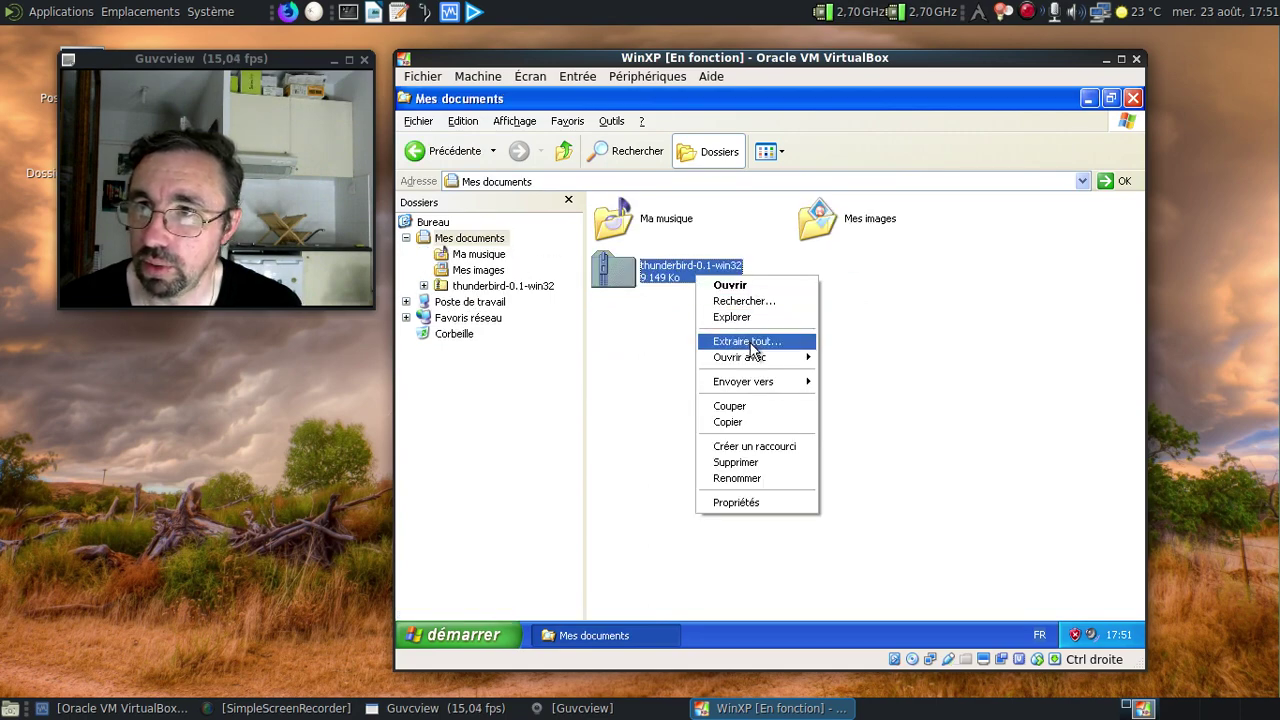
left_click(743, 343)
left_click(713, 450)
left_click(716, 450)
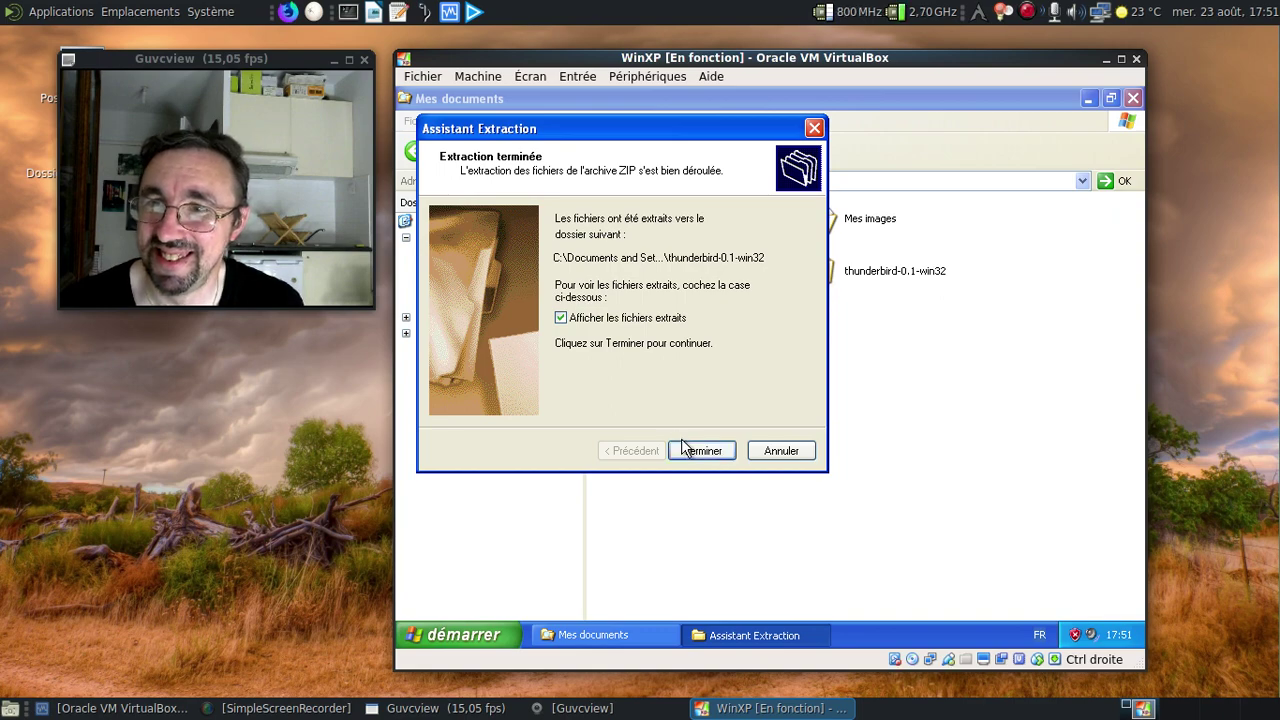
left_click(682, 450)
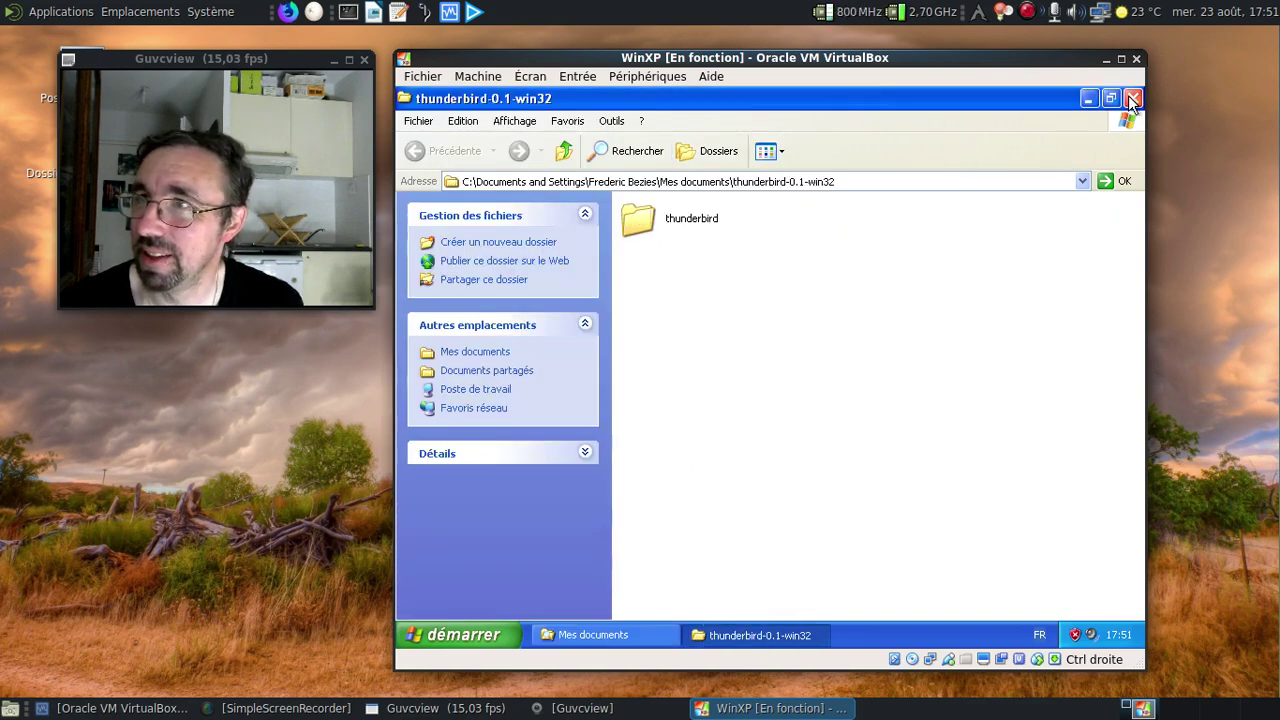
left_click(1132, 97)
Open the extracted thunderbird-0.1-win32\thunderbird folder and run thunderbird.exe.
double_click(840, 278)
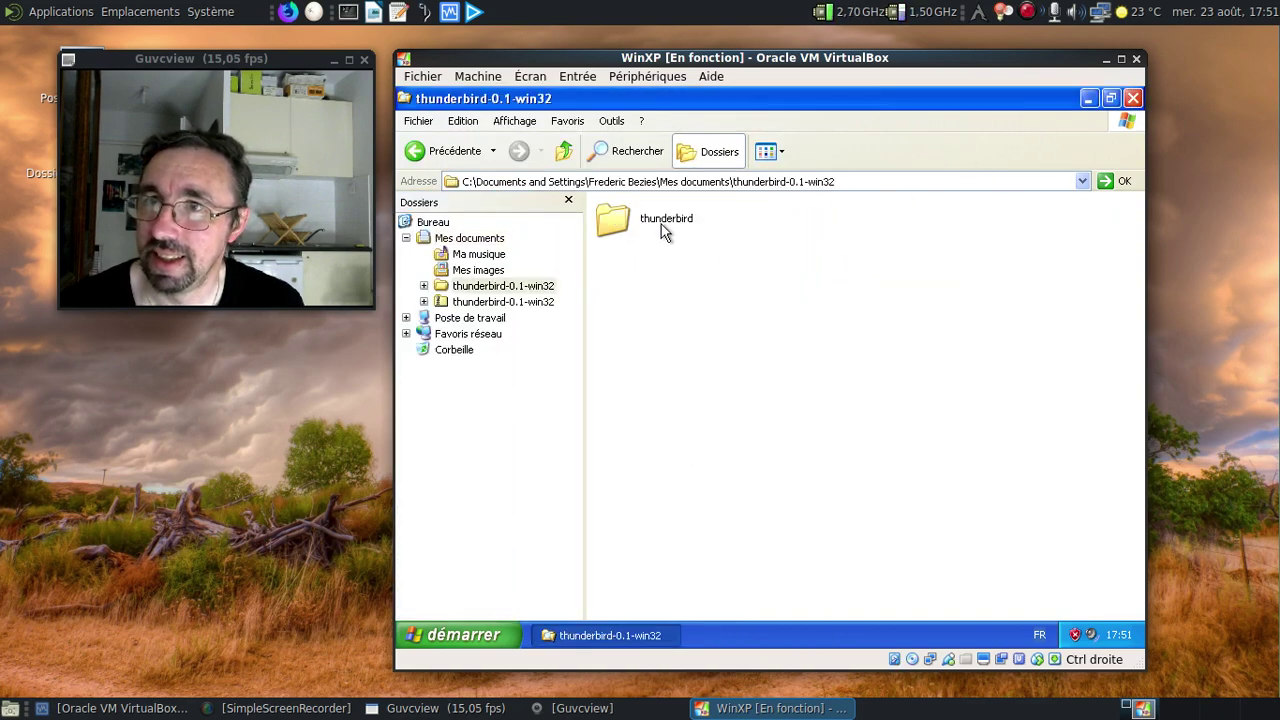
double_click(663, 230)
scroll(1000, 311, "down", 5)
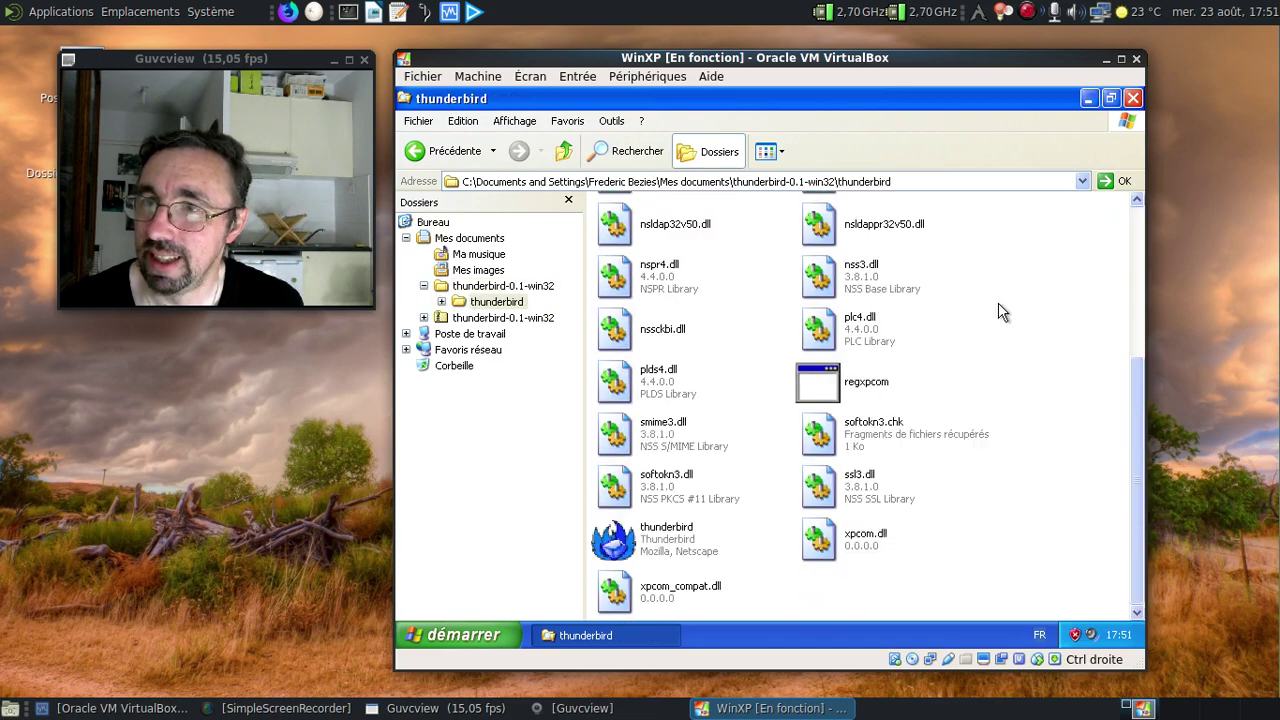
mouse_move(697, 547)
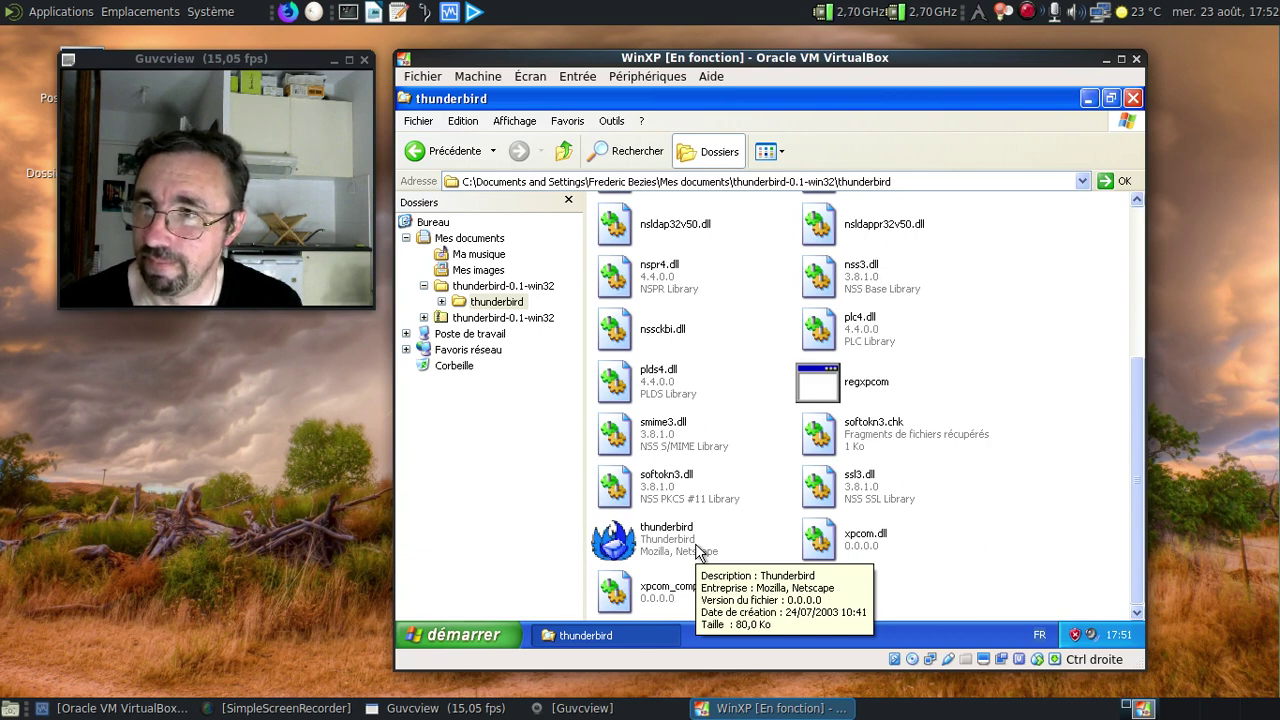
left_click(695, 543)
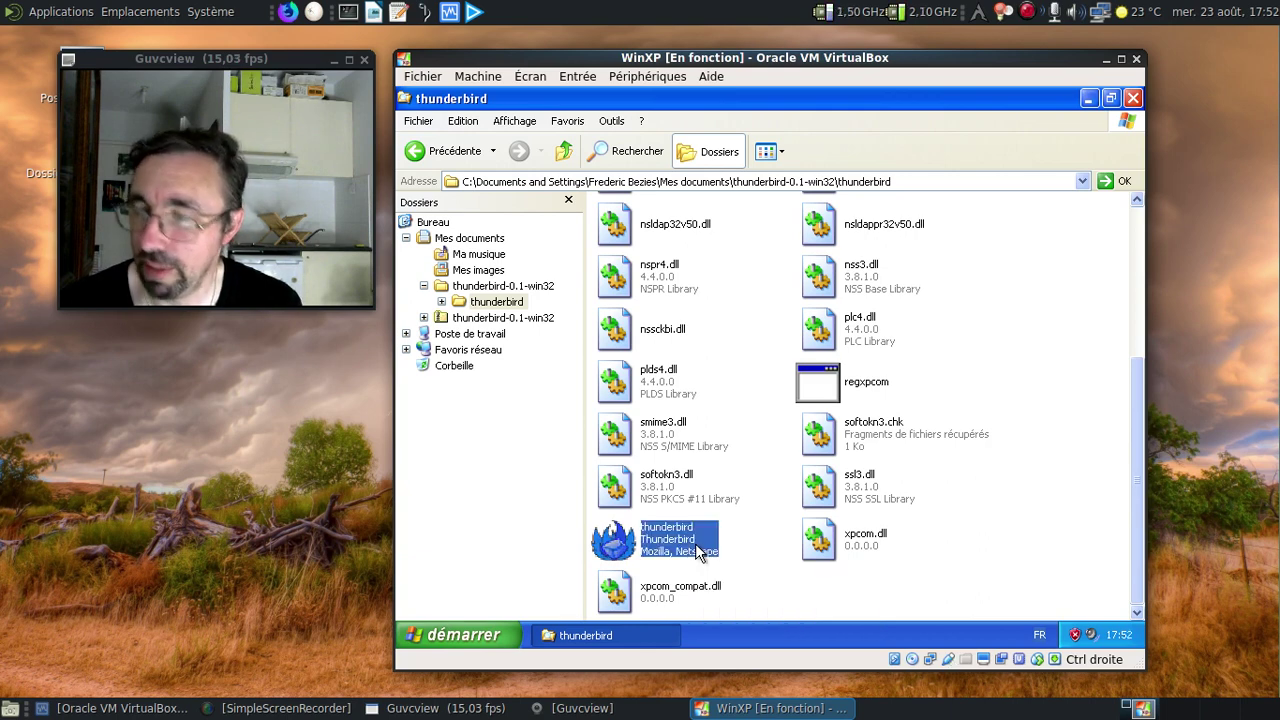
double_click(697, 548)
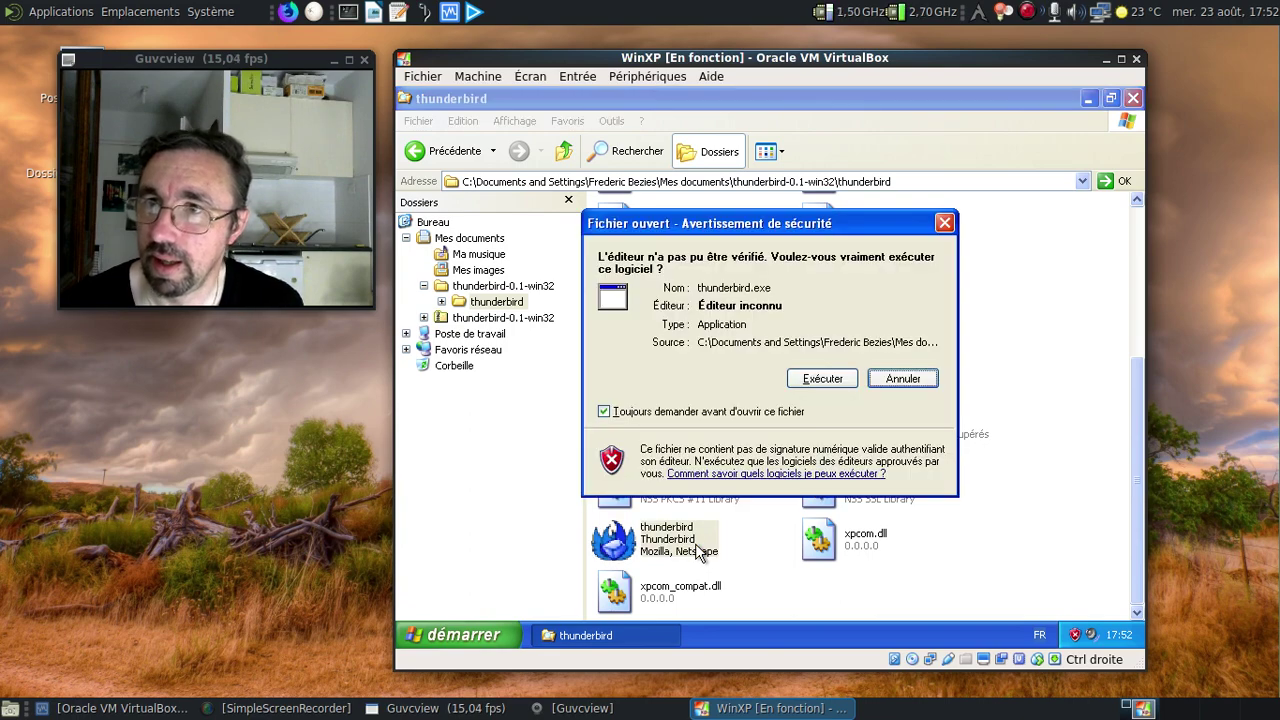
Allow Thunderbird to run and choose an Email account in the Account Wizard.
left_click(822, 378)
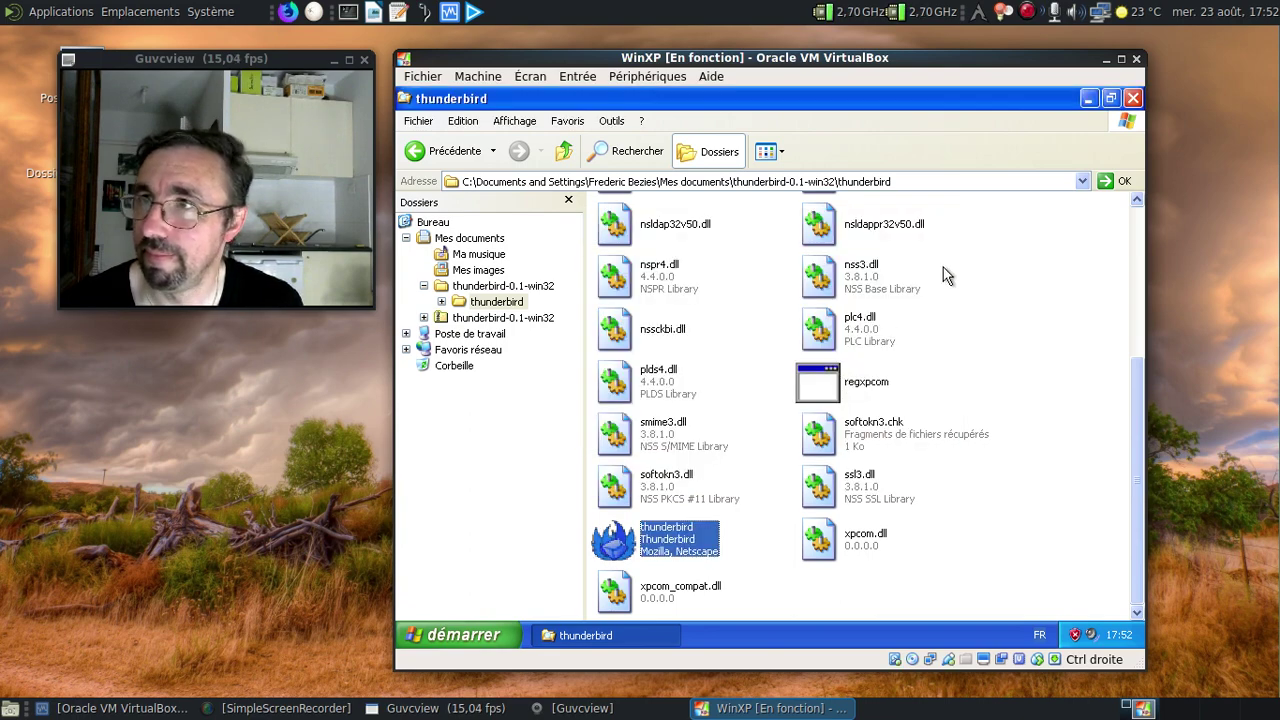
left_click(1121, 152)
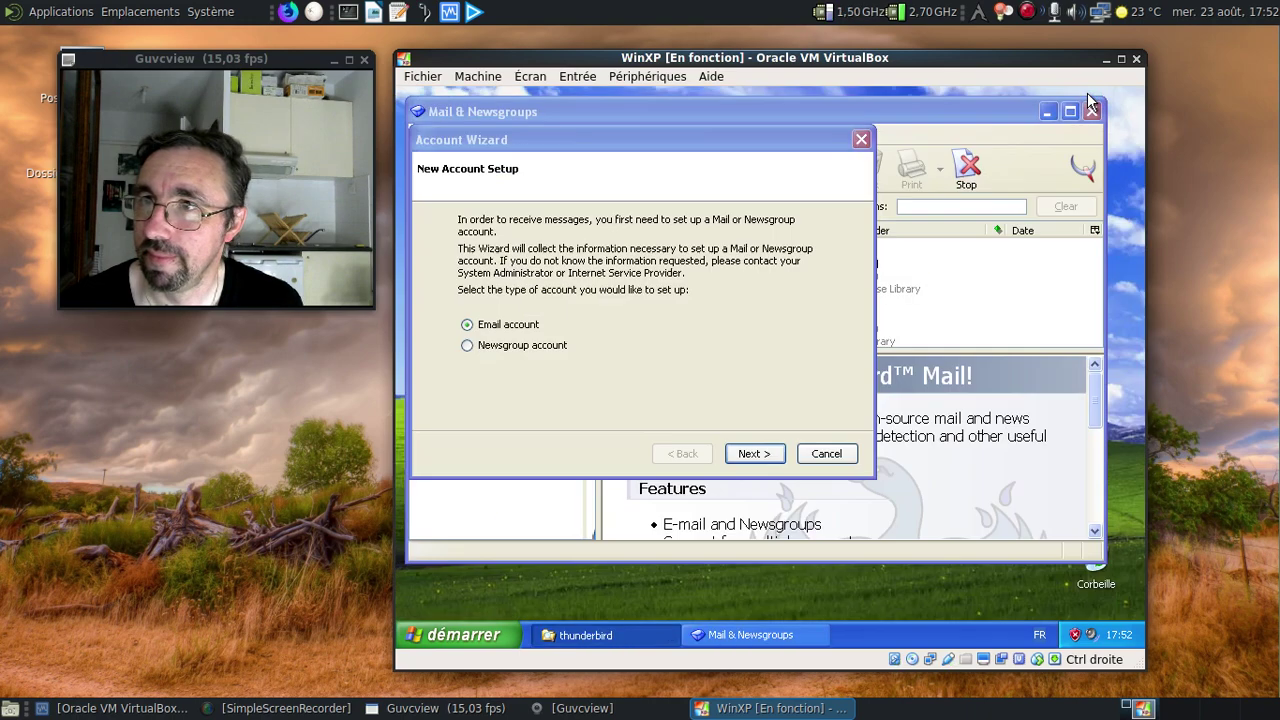
left_click(752, 455)
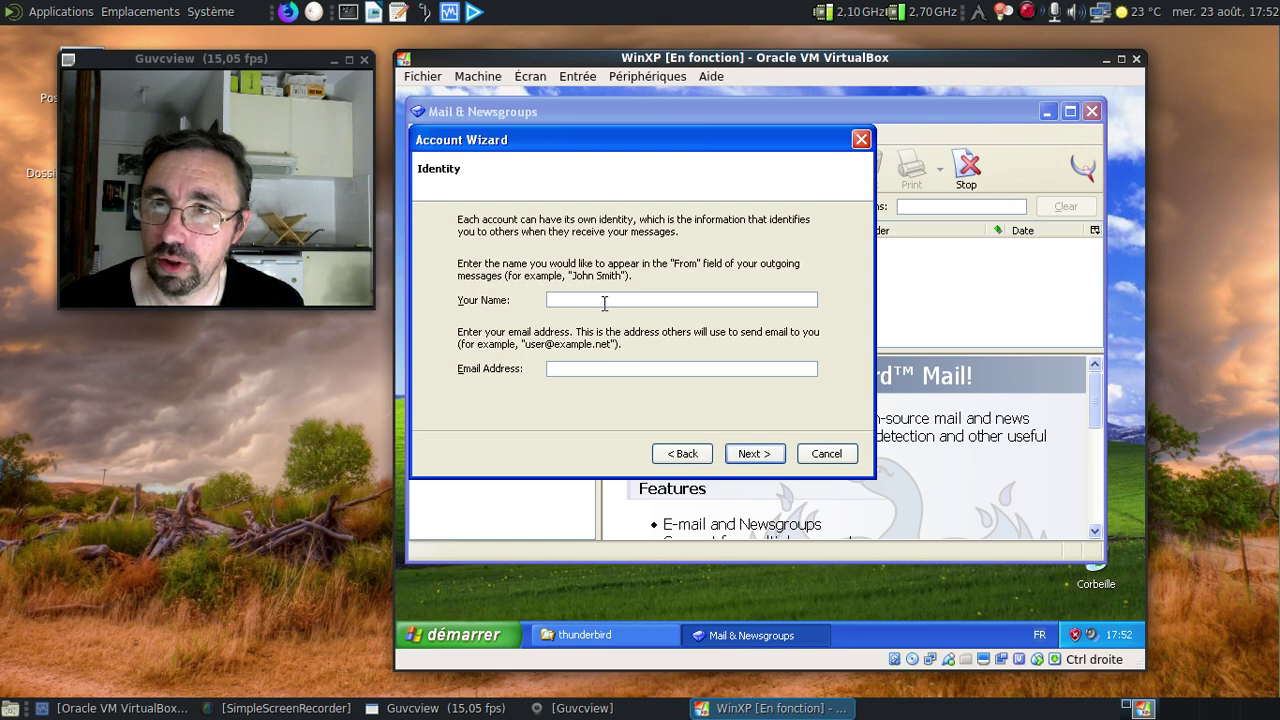
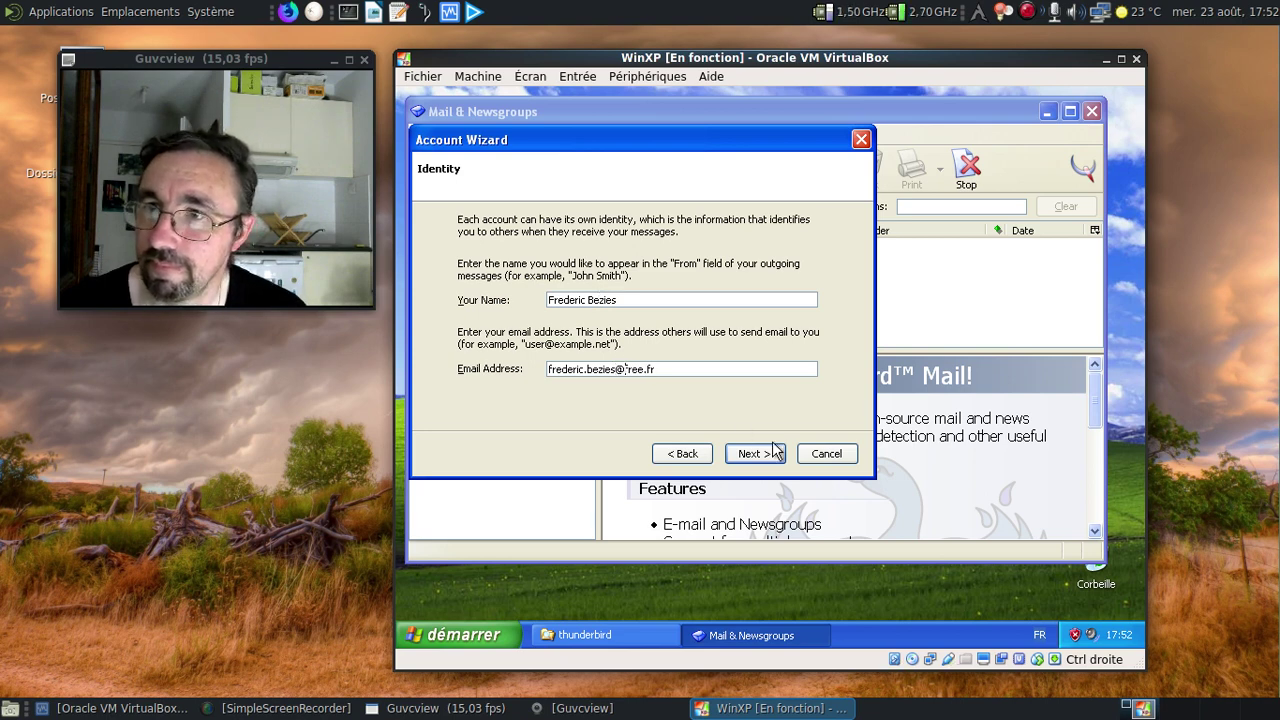
Enter the user's full name and e-mail address on the Identity page and continue.
left_click(754, 453)
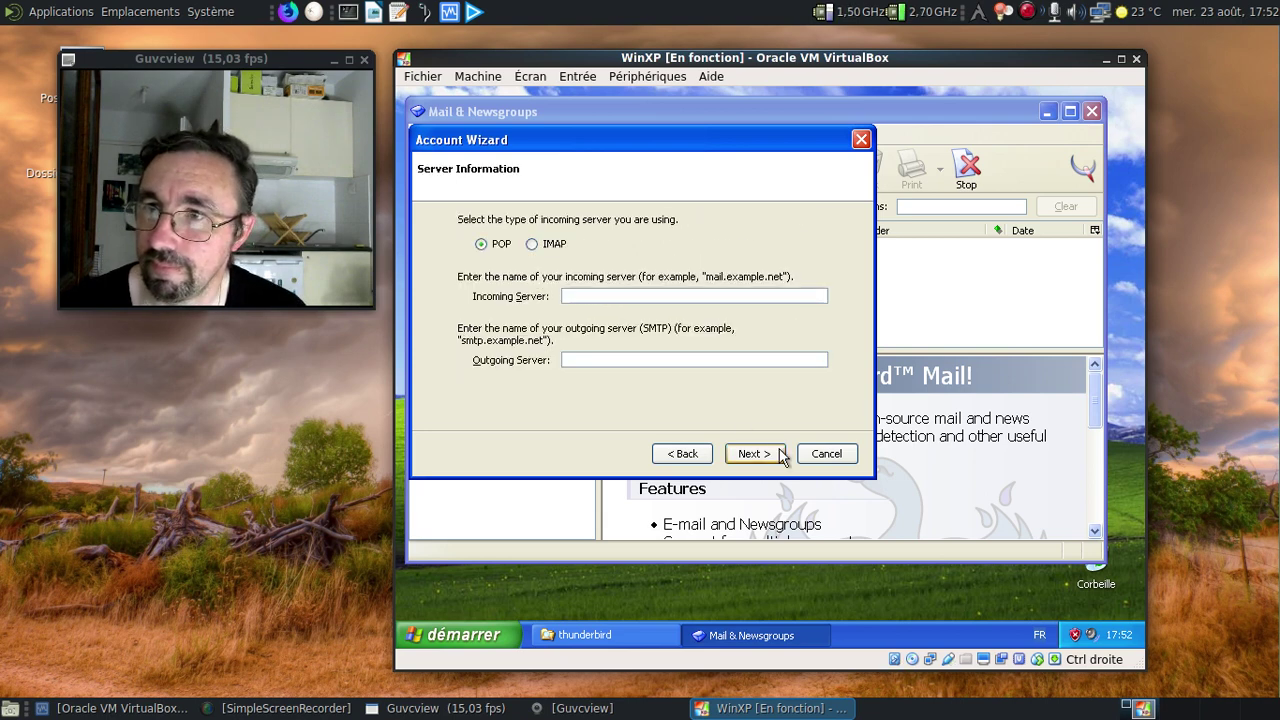
Set the incoming server to pop.free.fr and the outgoing server to smtp.free.fr.
left_click(573, 293)
type("pop.")
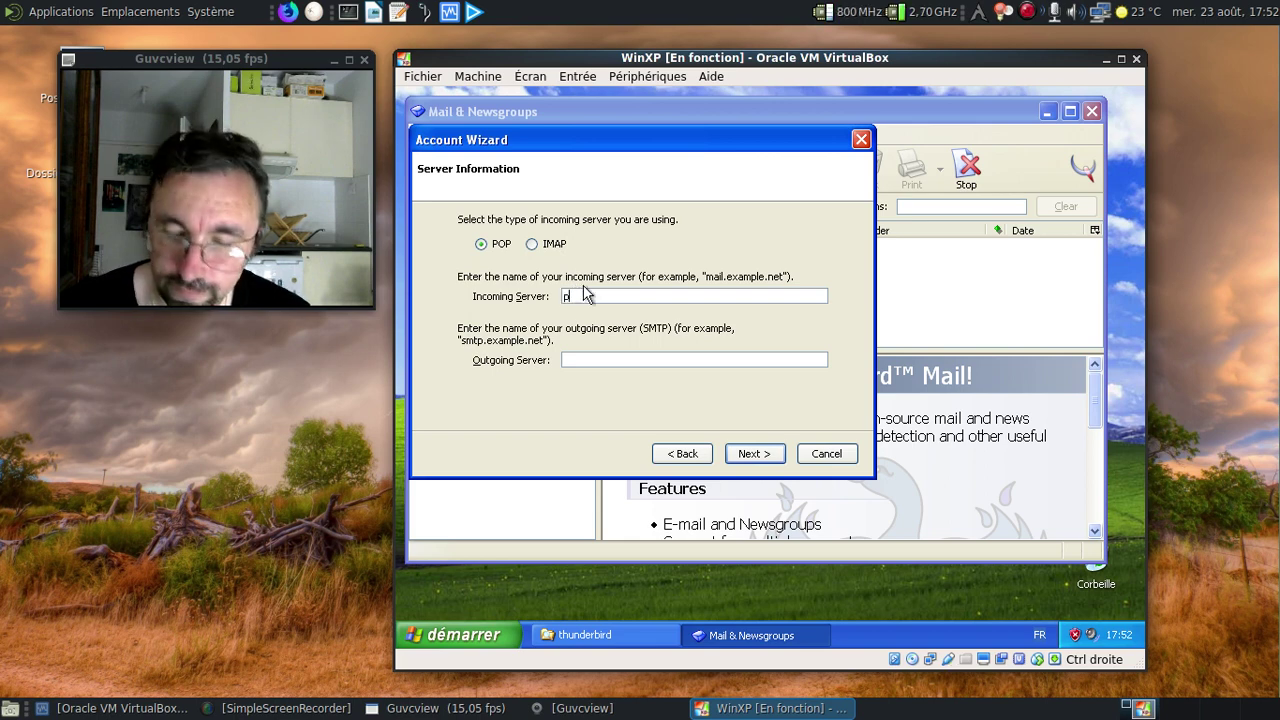
type(".free.")
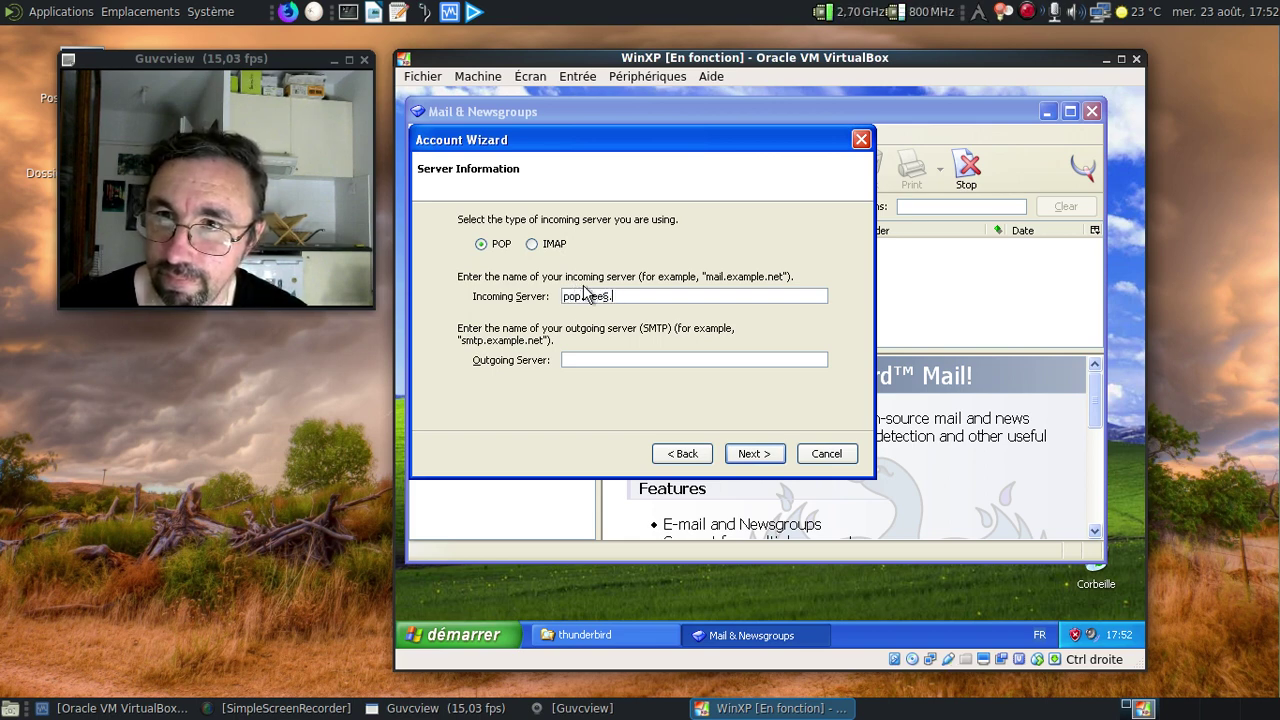
key("BackSpace")
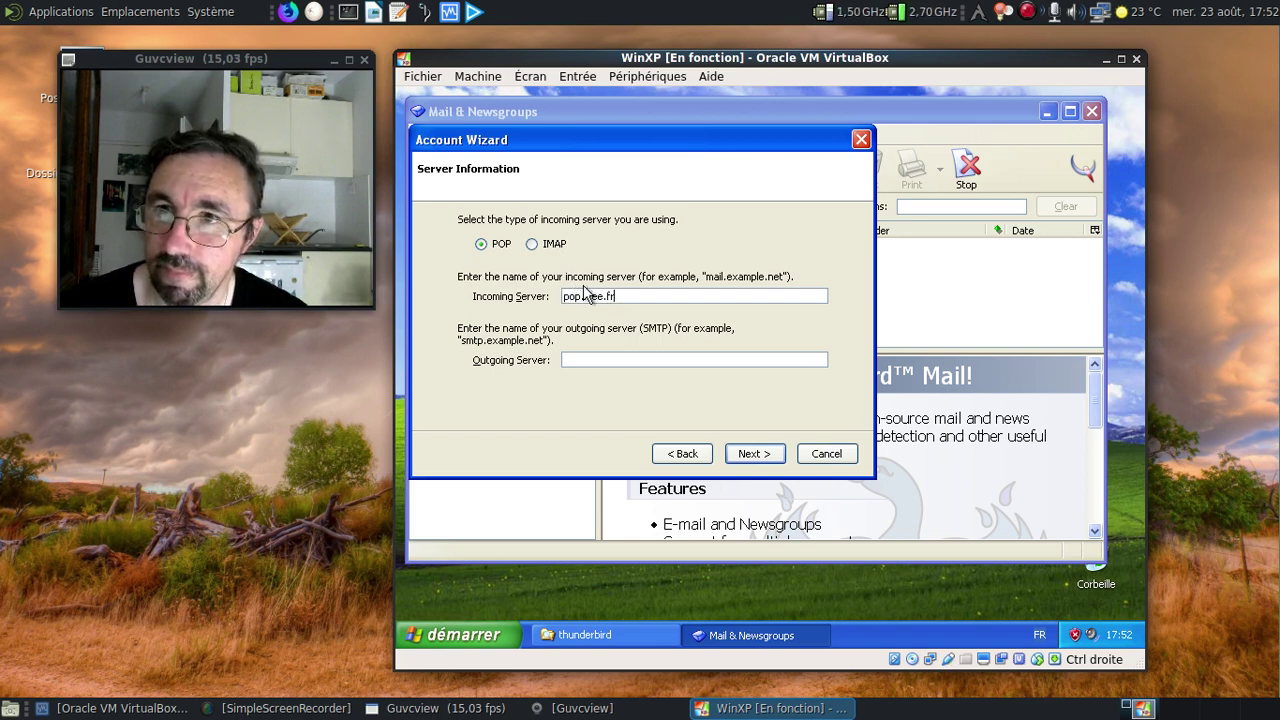
key("Tab")
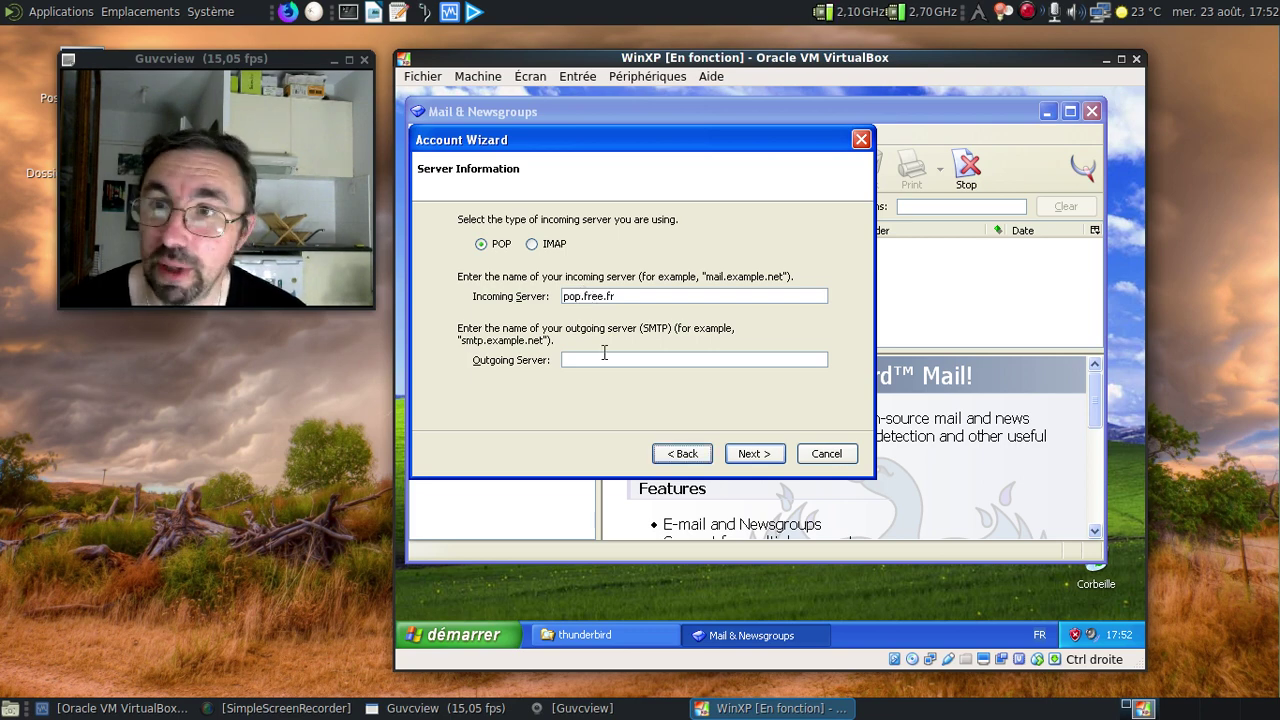
left_click(603, 359)
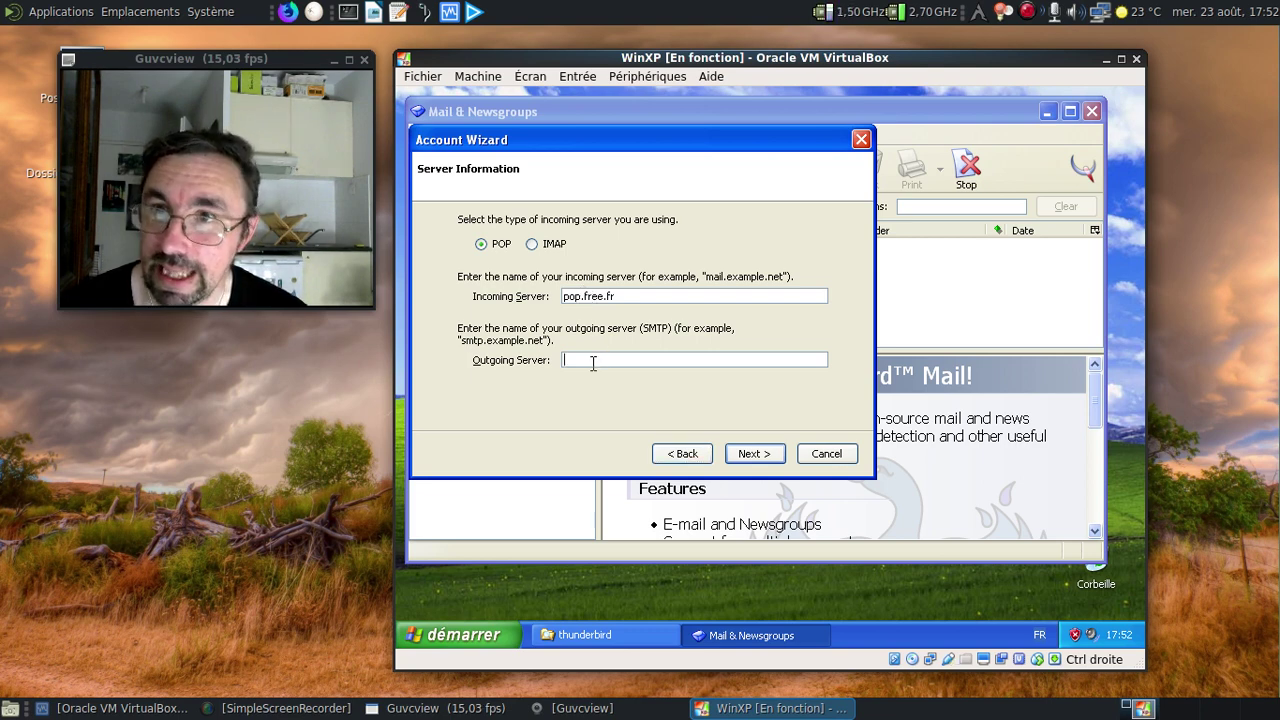
type("stm")
key("BackSpace")
key("BackSpace")
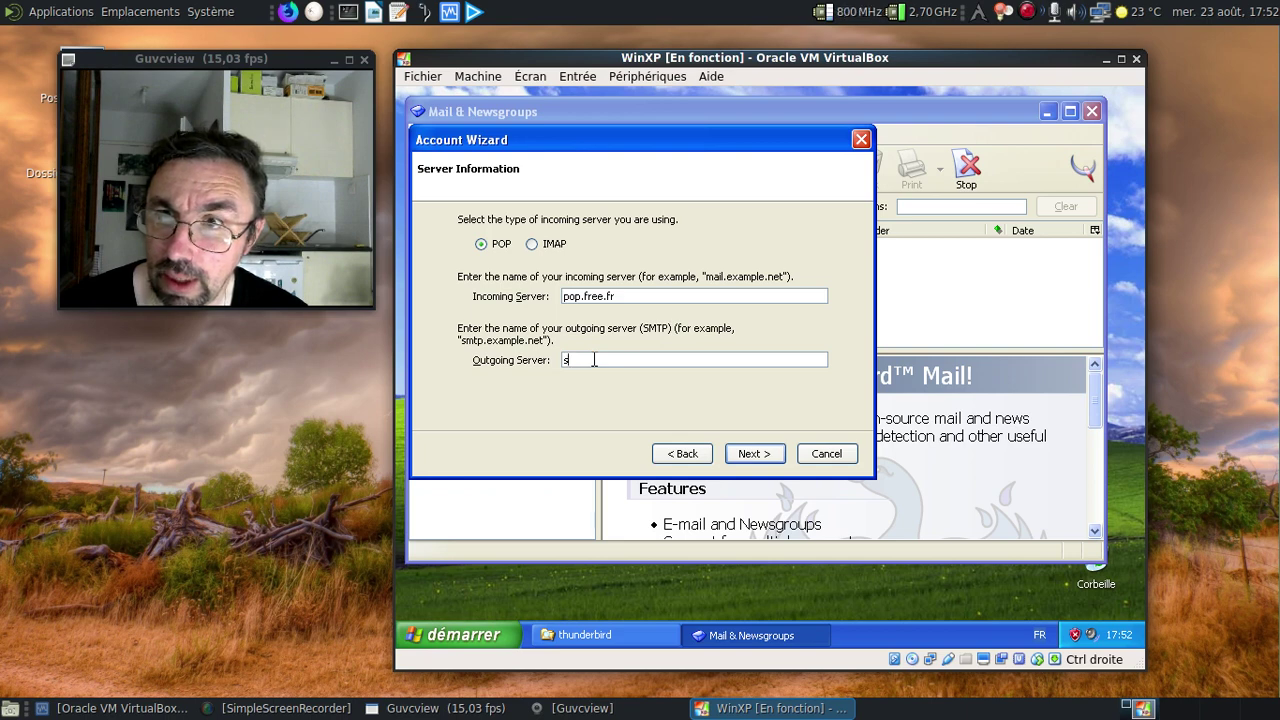
type("mtp.free.fr")
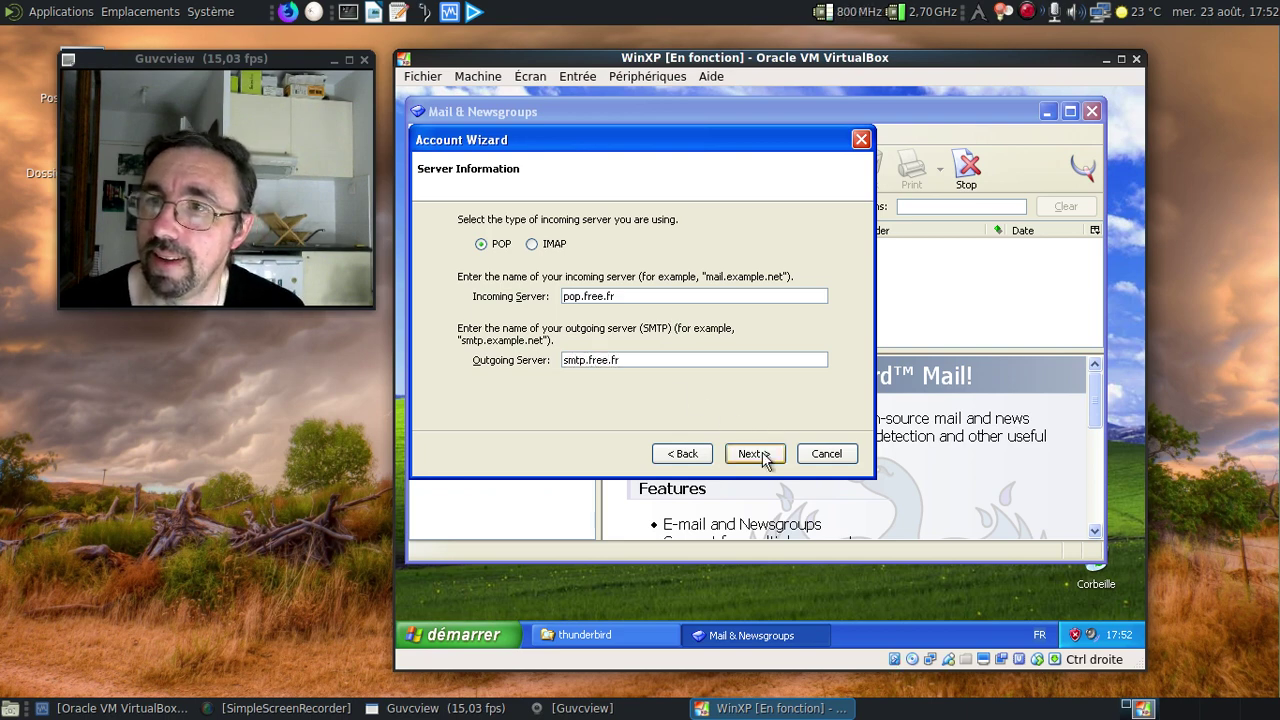
left_click(757, 455)
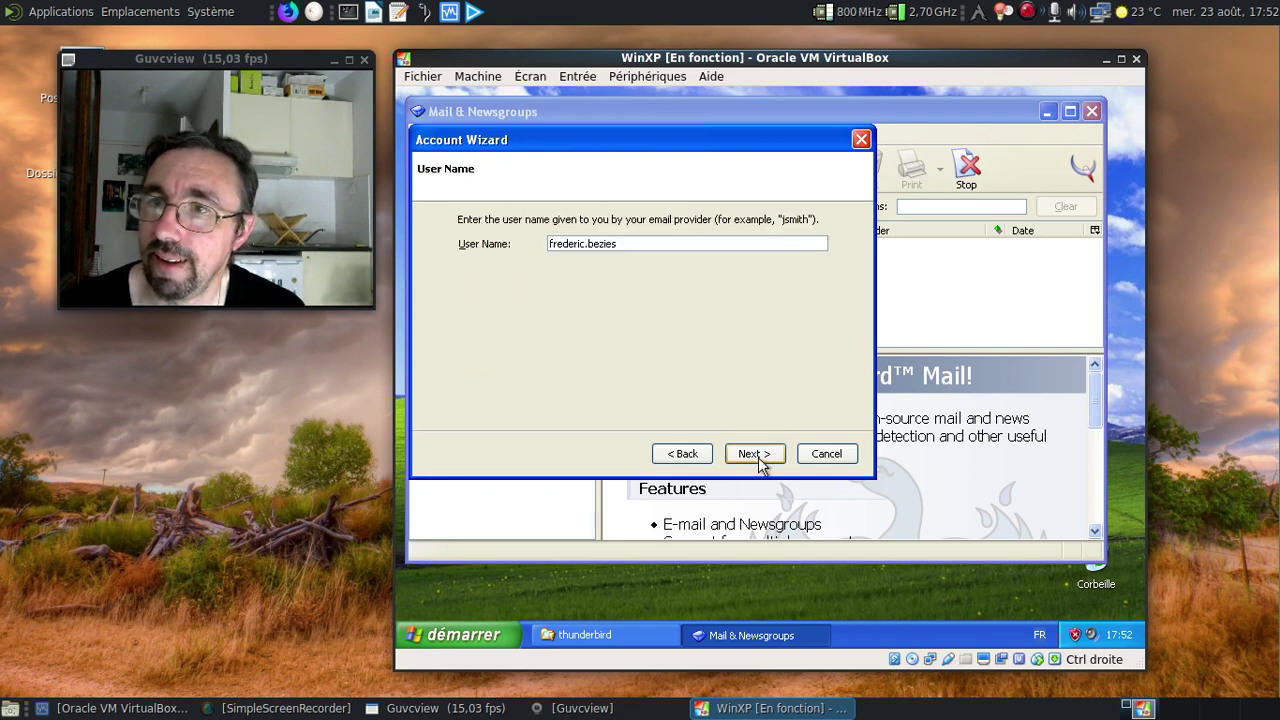
Replace the suggested user name and account name with the user's own values.
left_click_drag(622, 244, 532, 237)
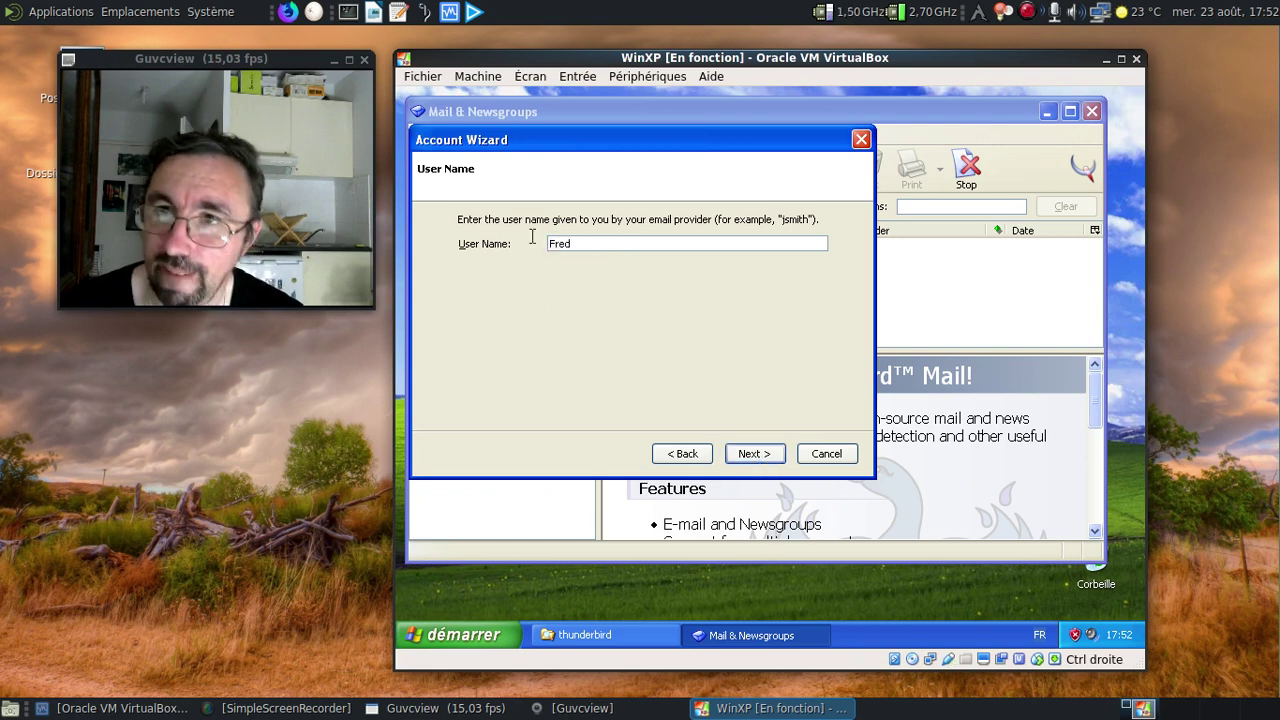
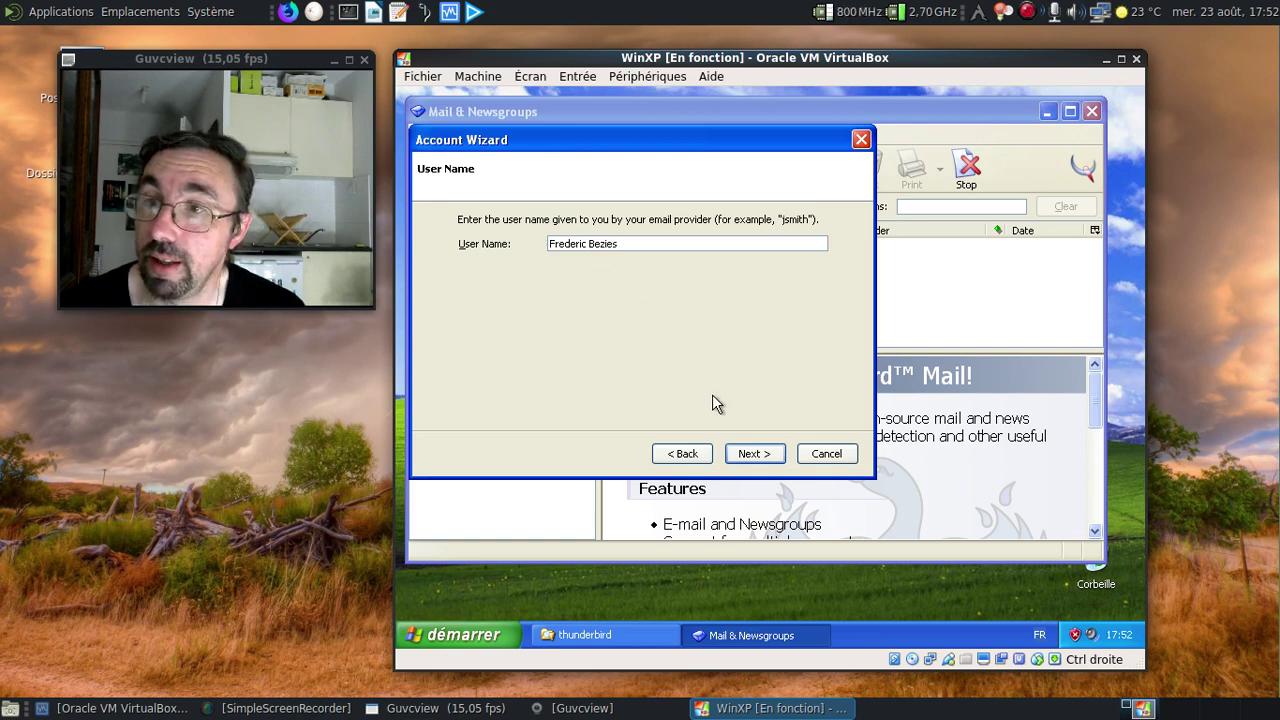
left_click(738, 456)
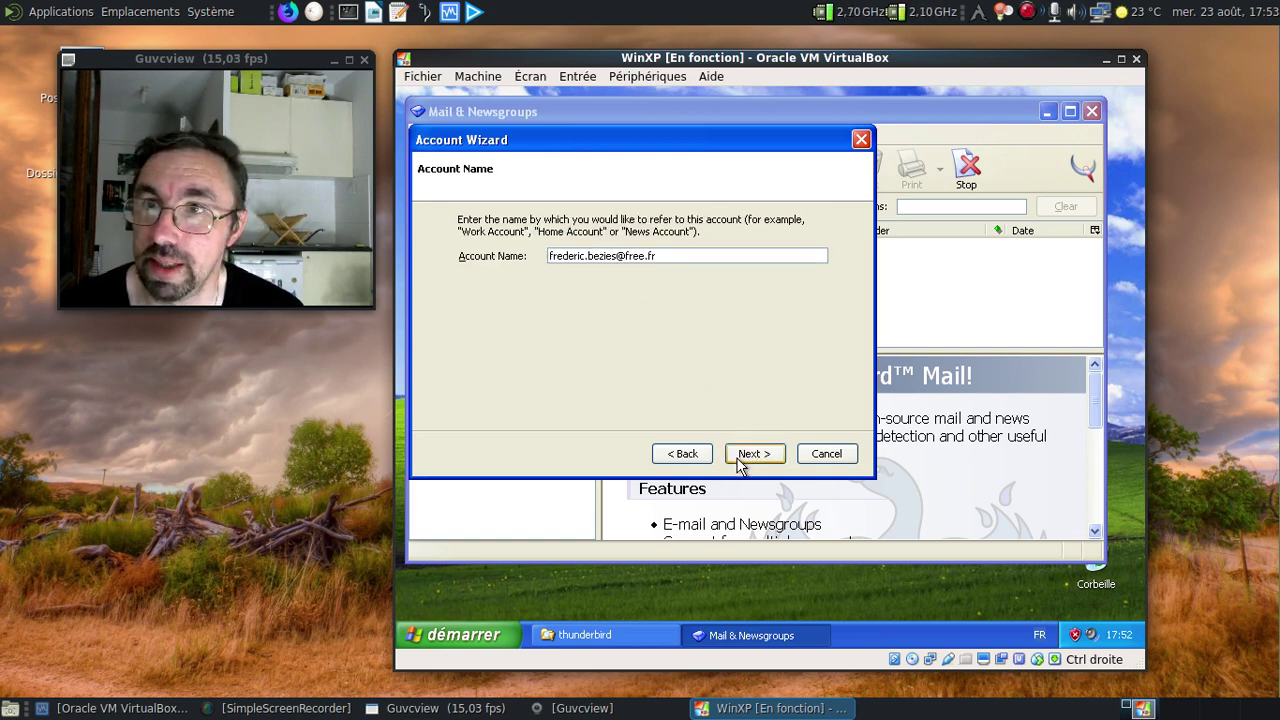
left_click_drag(665, 255, 542, 255)
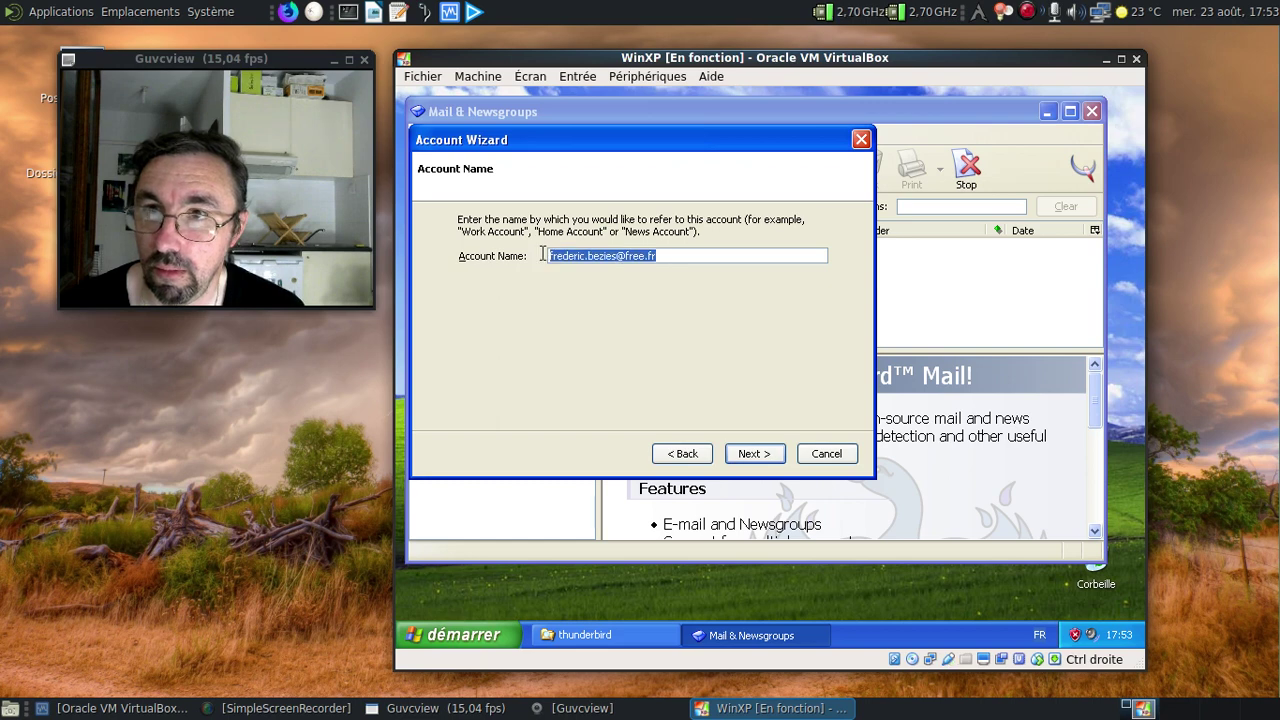
type("Fred")
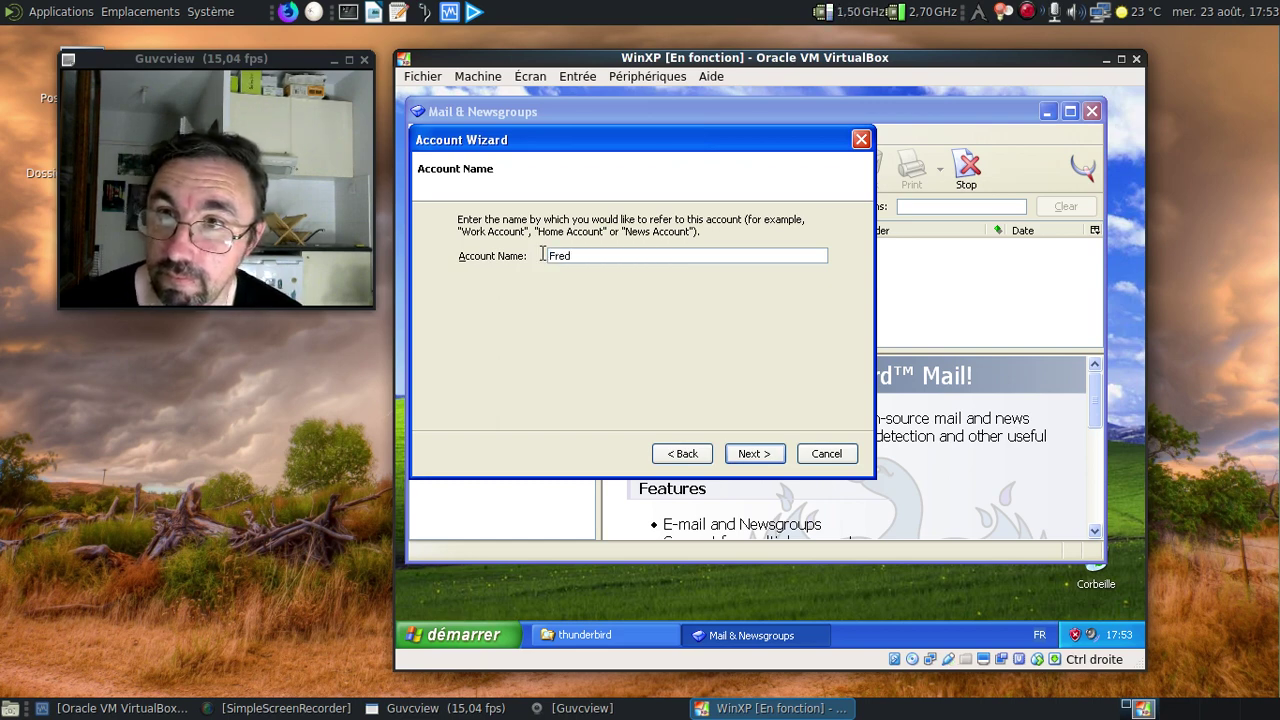
type(" - fr")
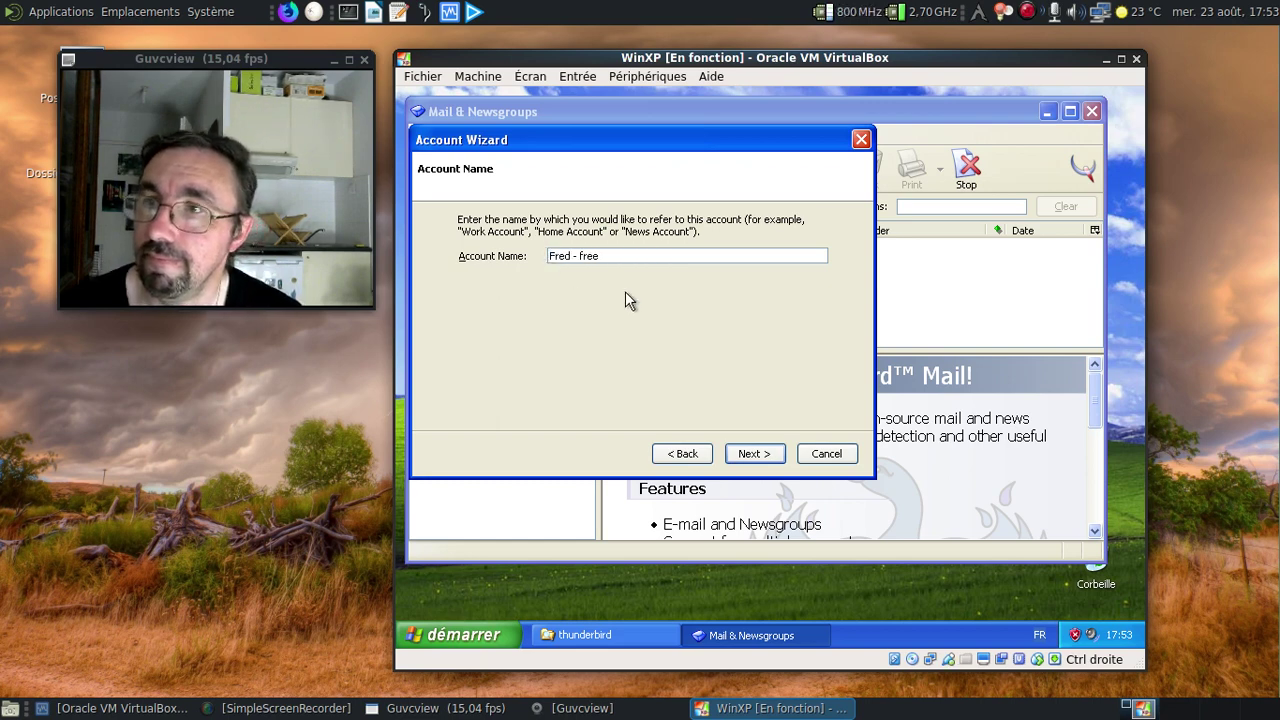
type("ee")
left_click(754, 453)
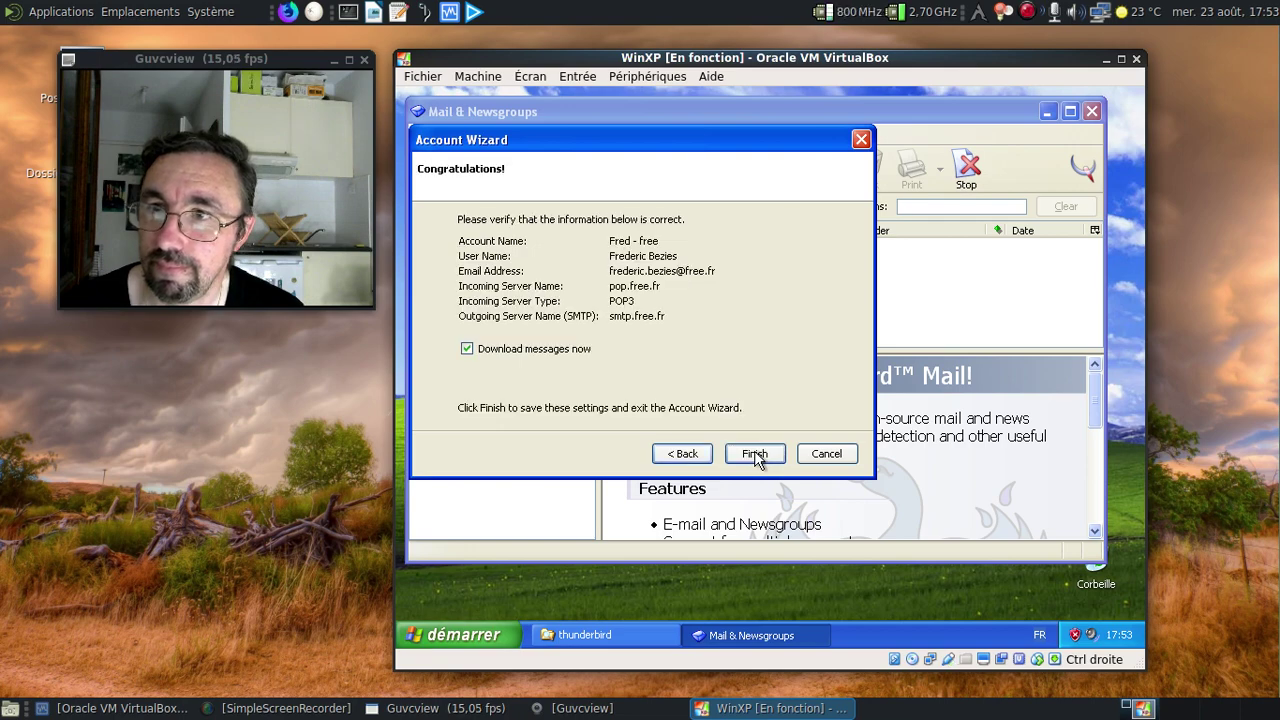
Finish the wizard, enter the mail password with Password Manager enabled, and dismiss the login error.
left_click(755, 453)
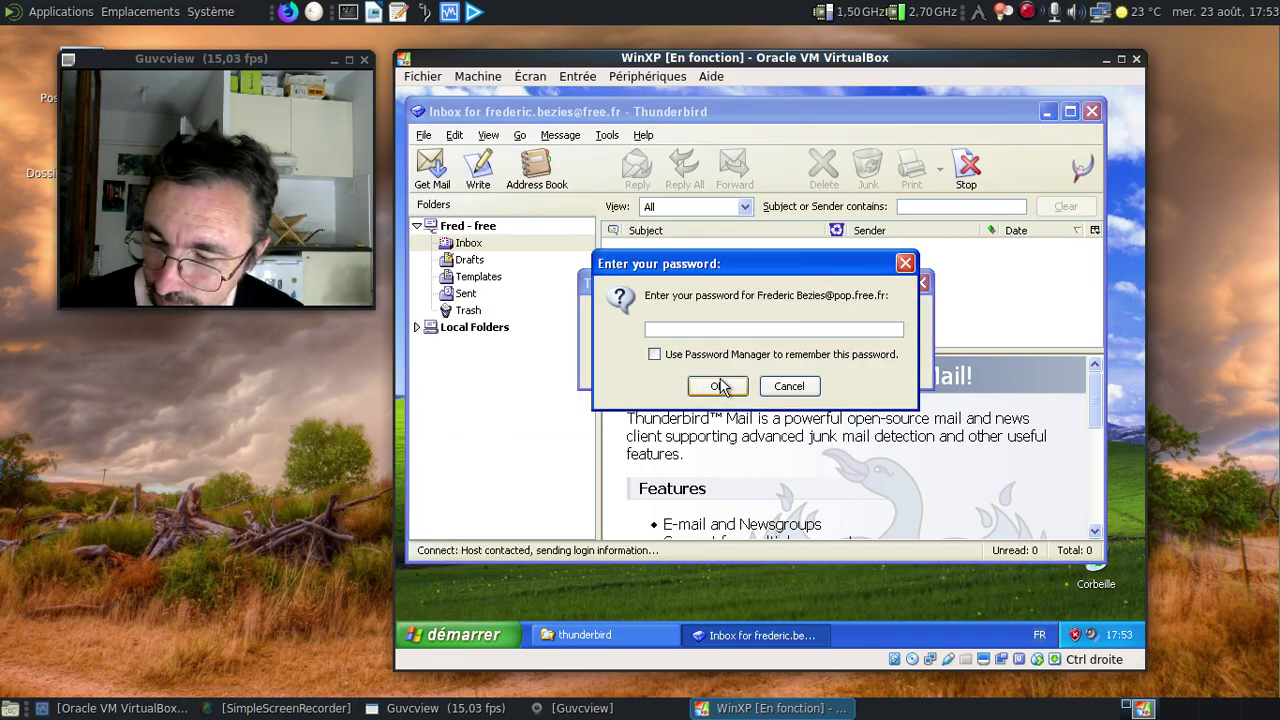
type("*******")
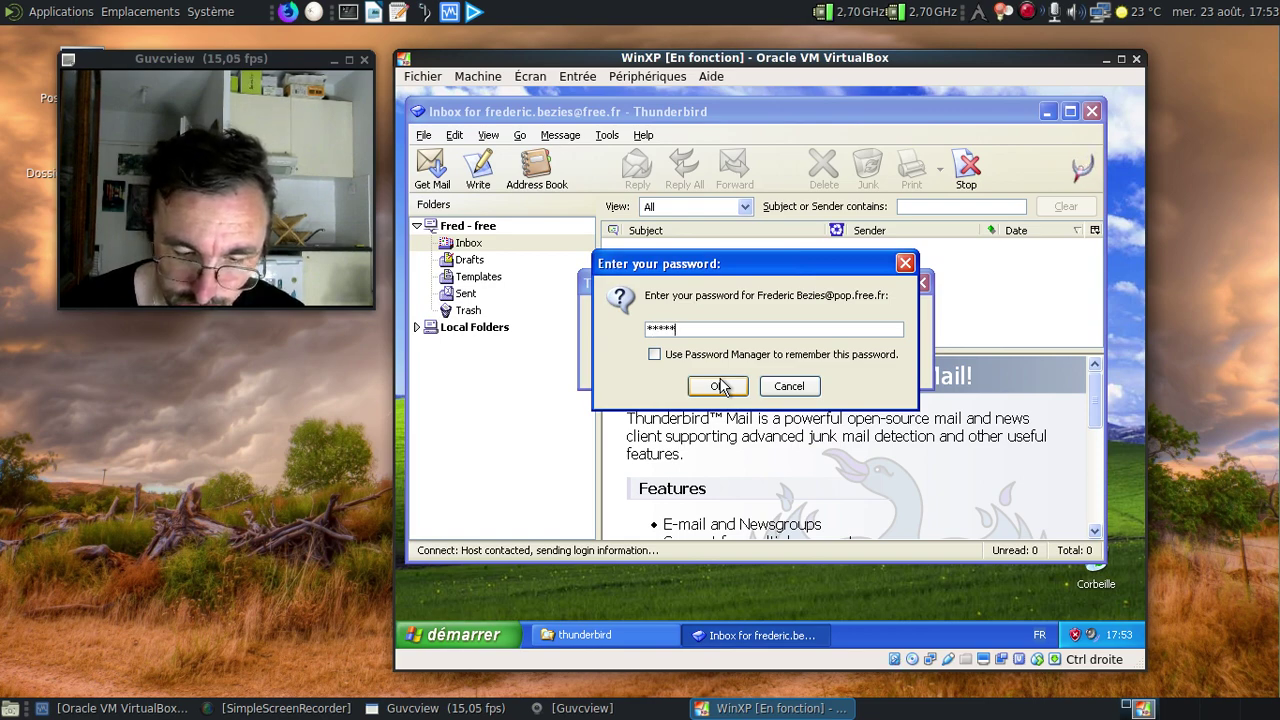
left_click(660, 355)
left_click(718, 388)
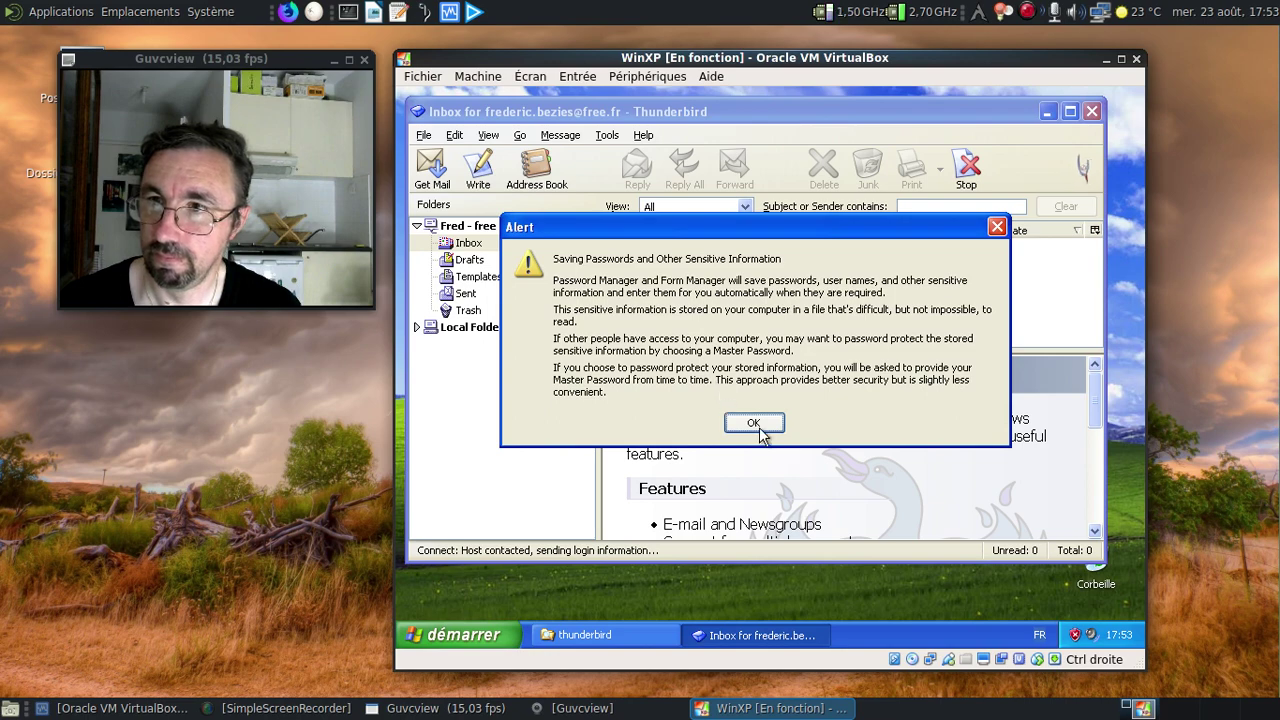
left_click(759, 427)
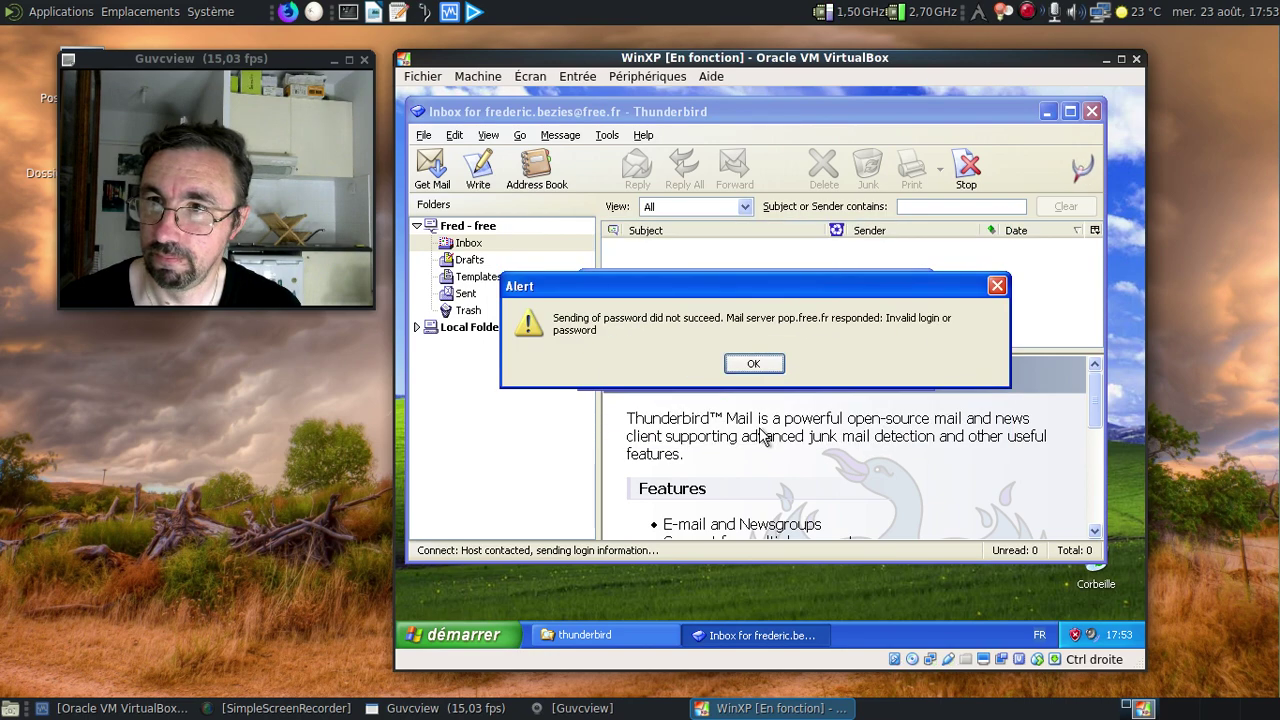
left_click(750, 365)
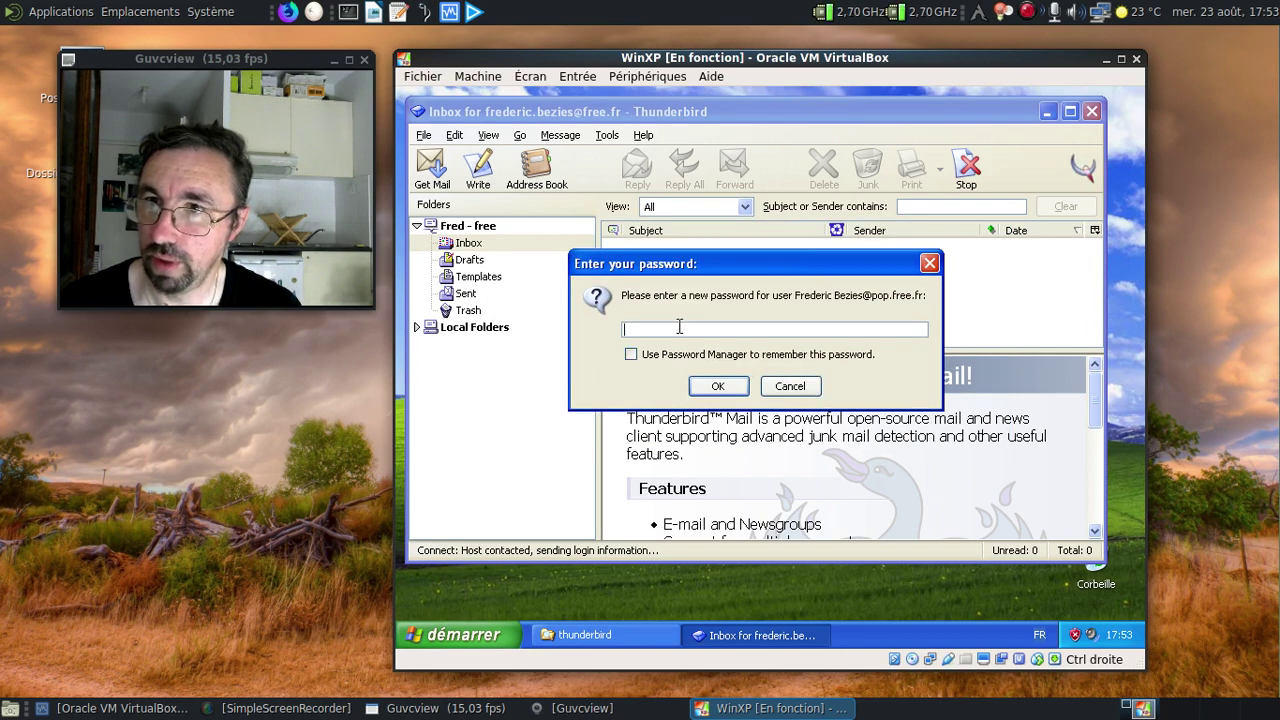
Retry the password, make Thunderbird the default mail application, then cancel the failing login.
type("**")
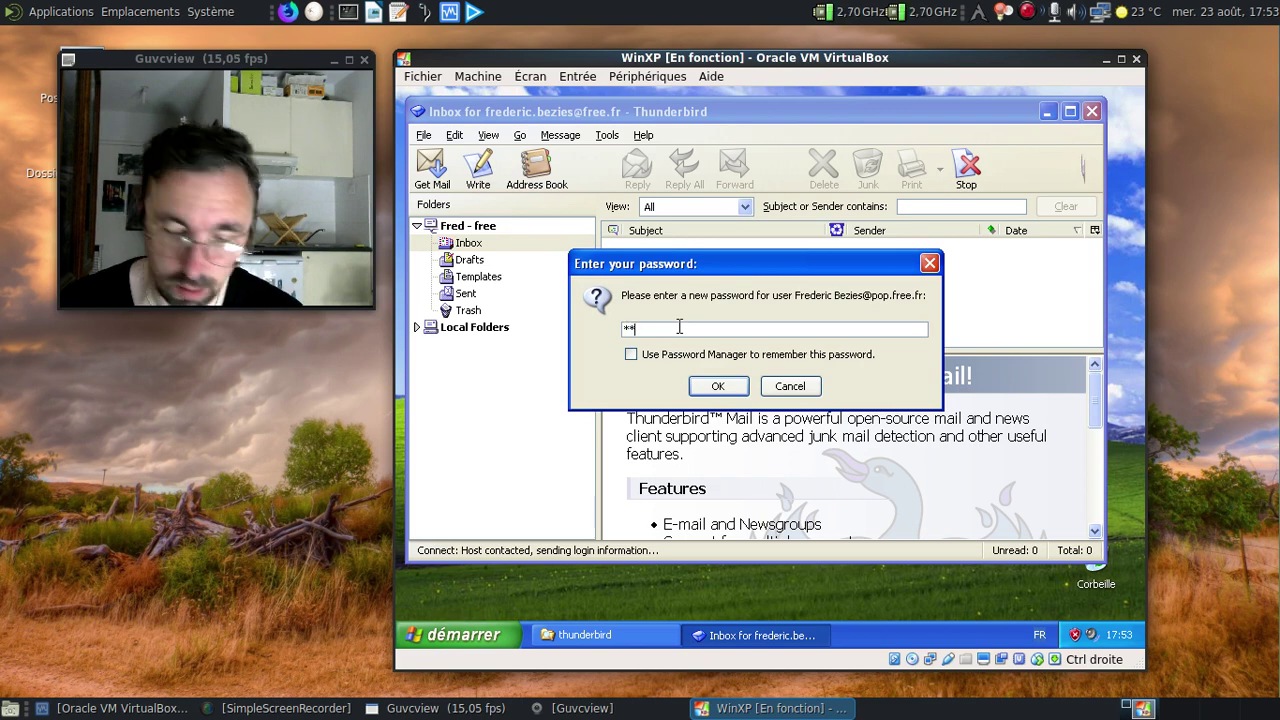
type("***")
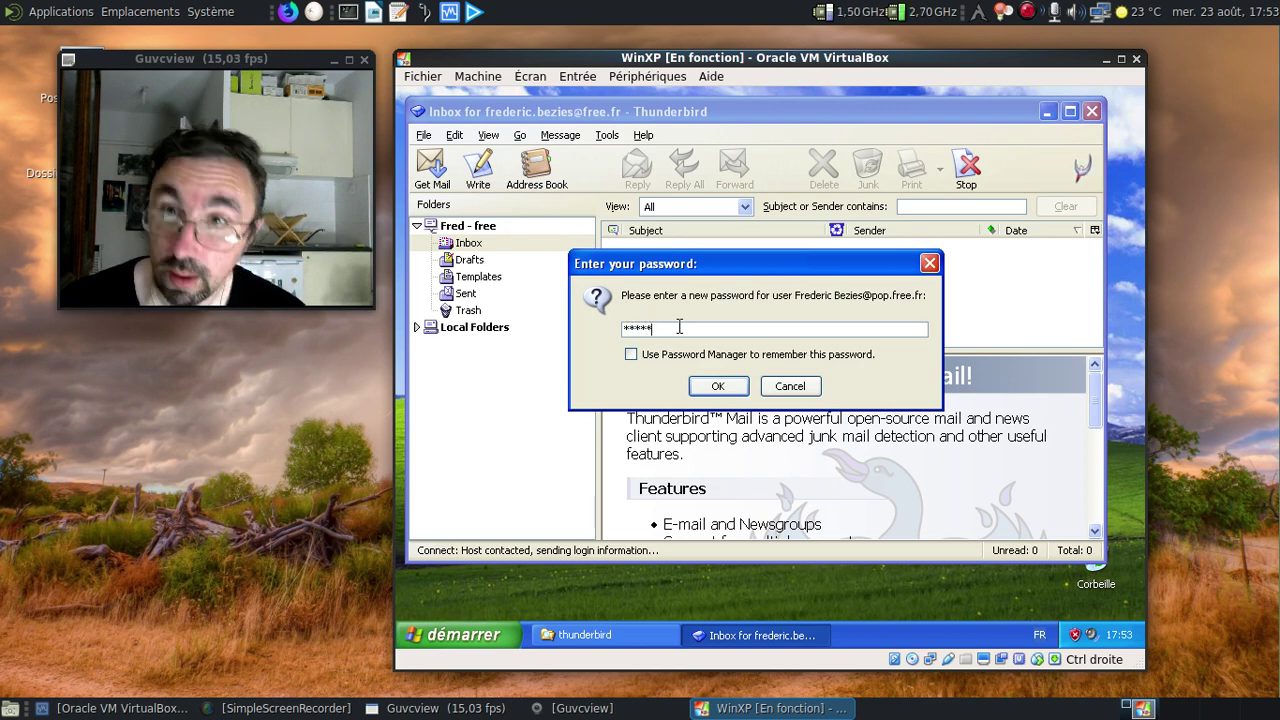
type("***")
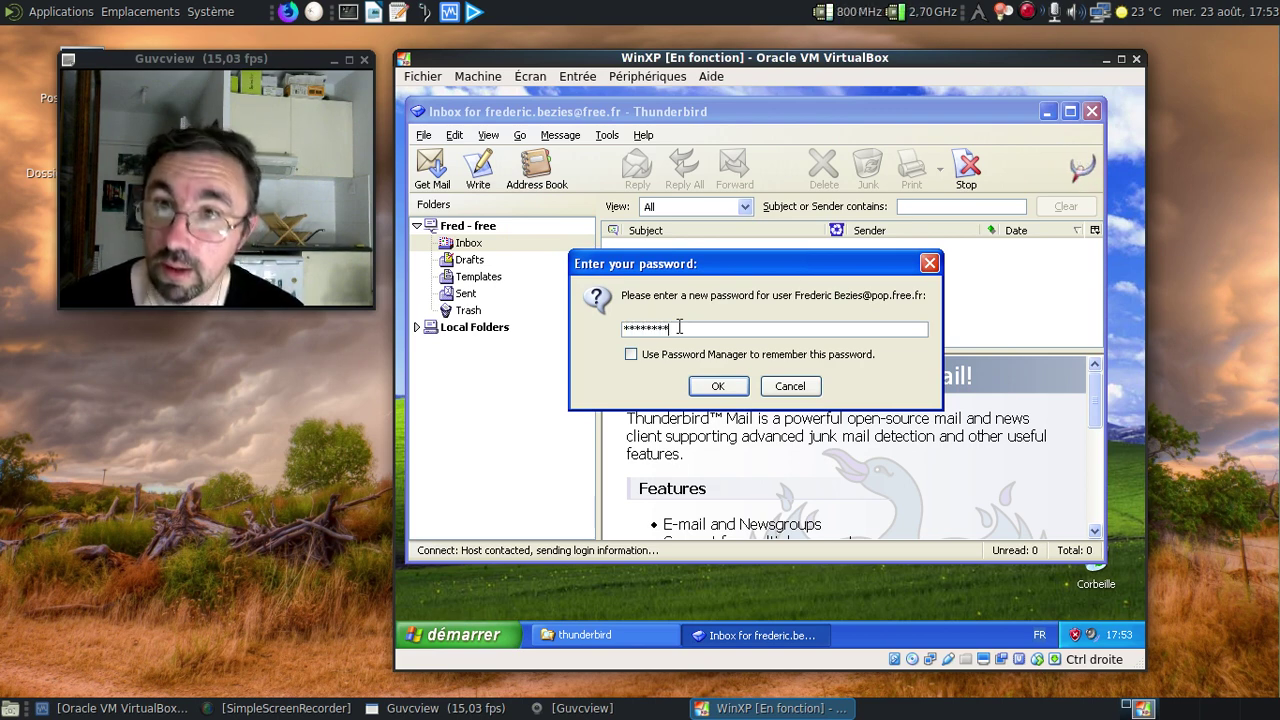
left_click(718, 386)
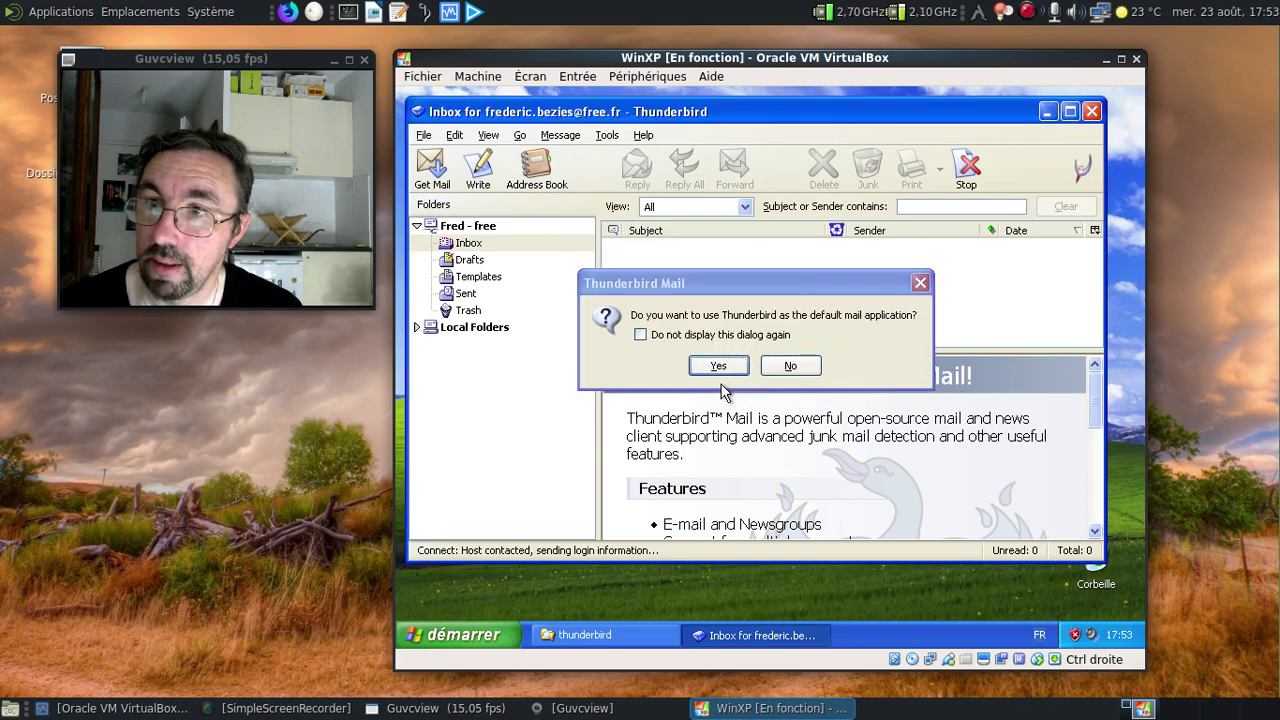
left_click(722, 367)
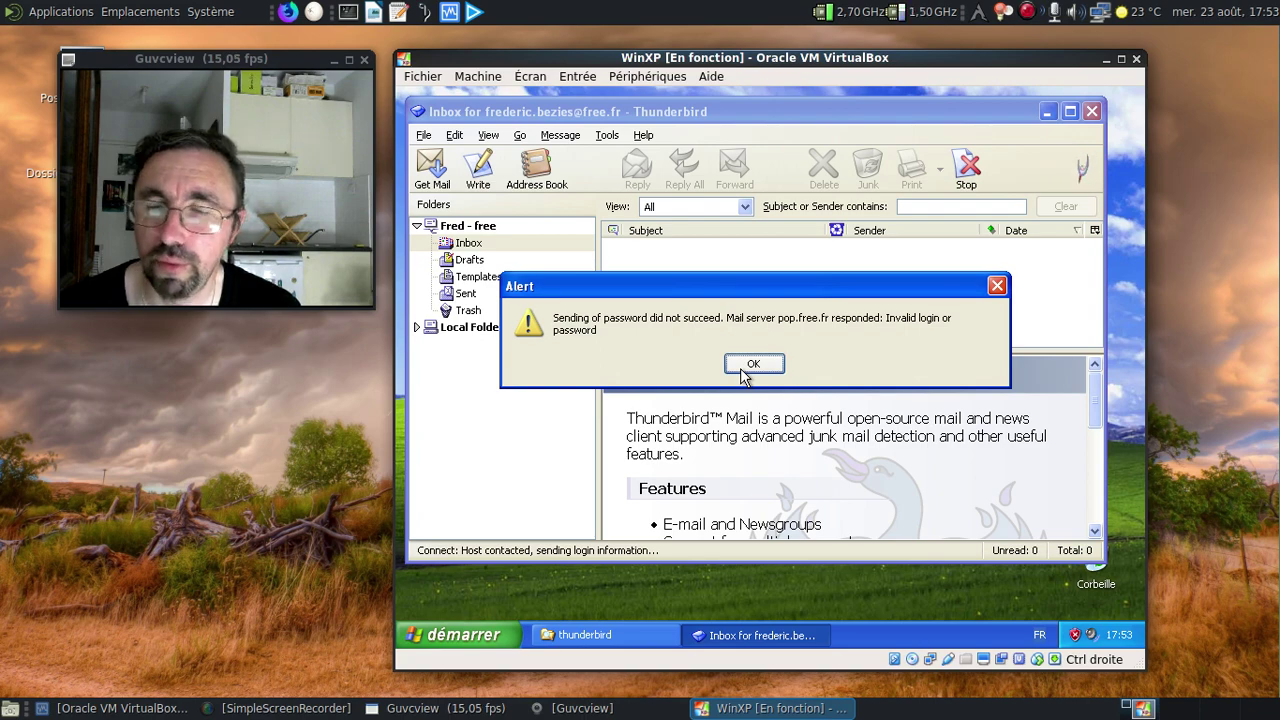
left_click(740, 368)
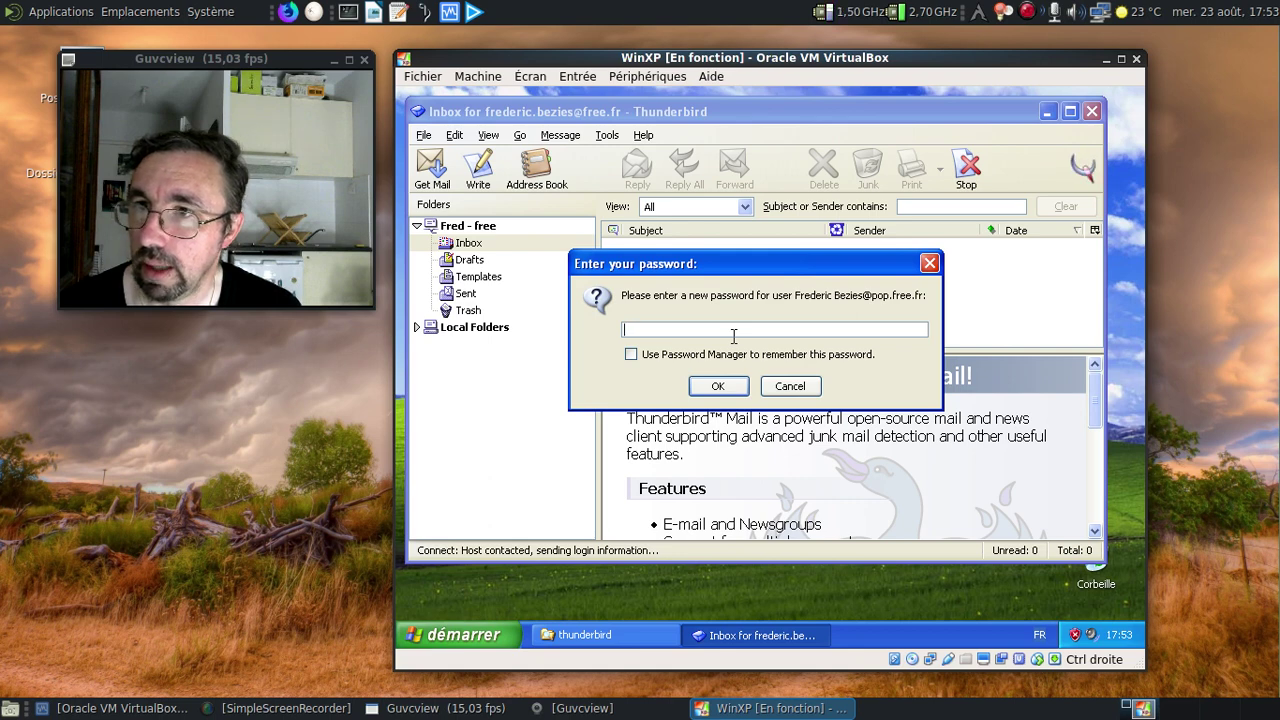
left_click(795, 386)
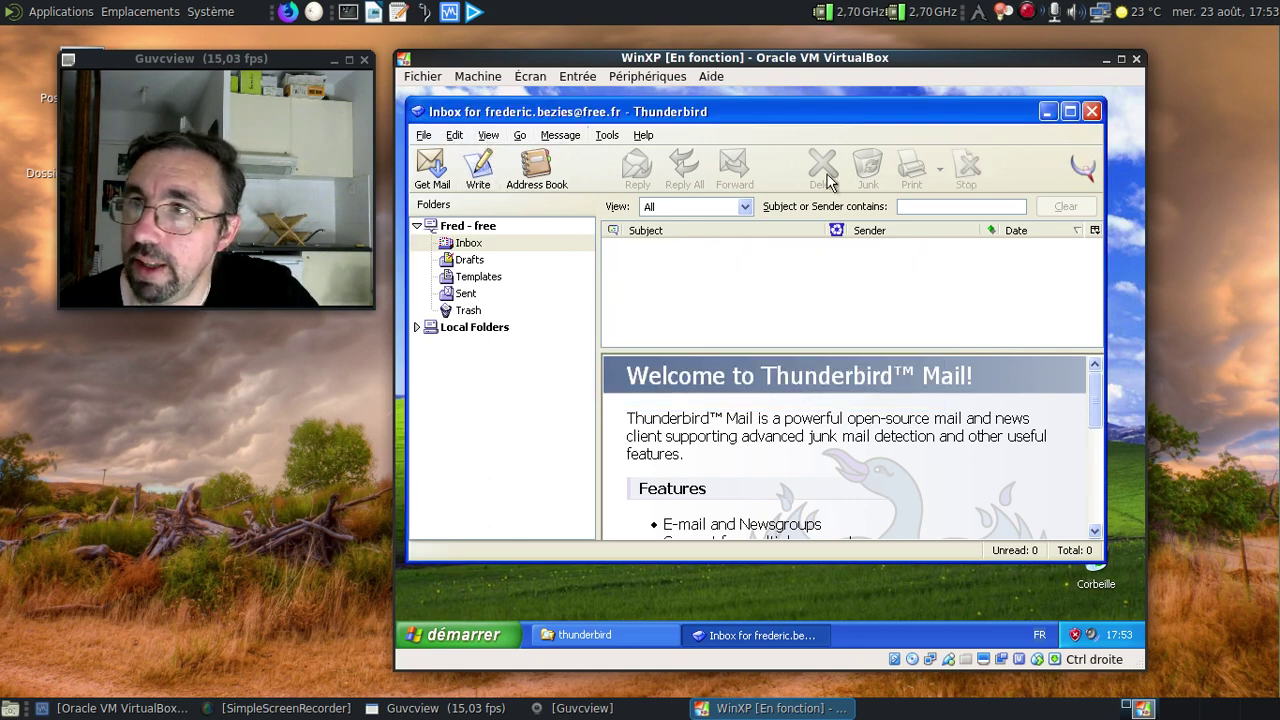
Look through the File menu and Tools > Options, then open Tools > Account Settings.
left_click(426, 137)
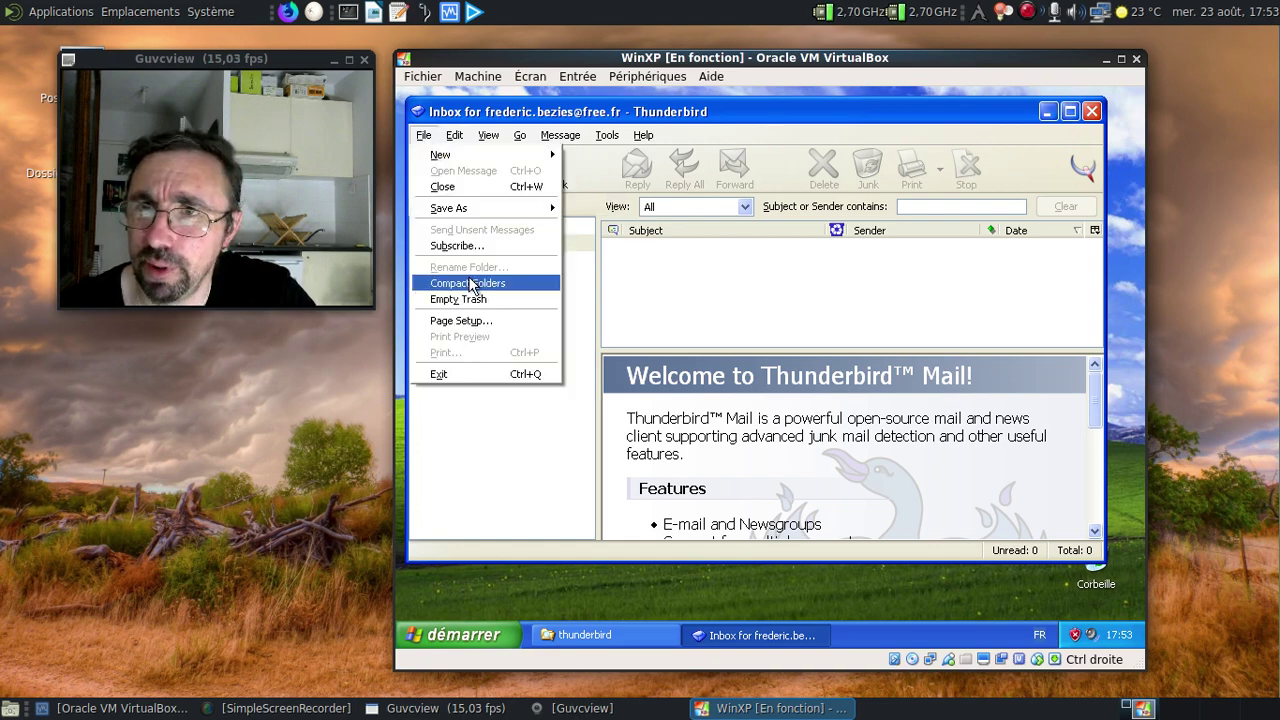
left_click(610, 135)
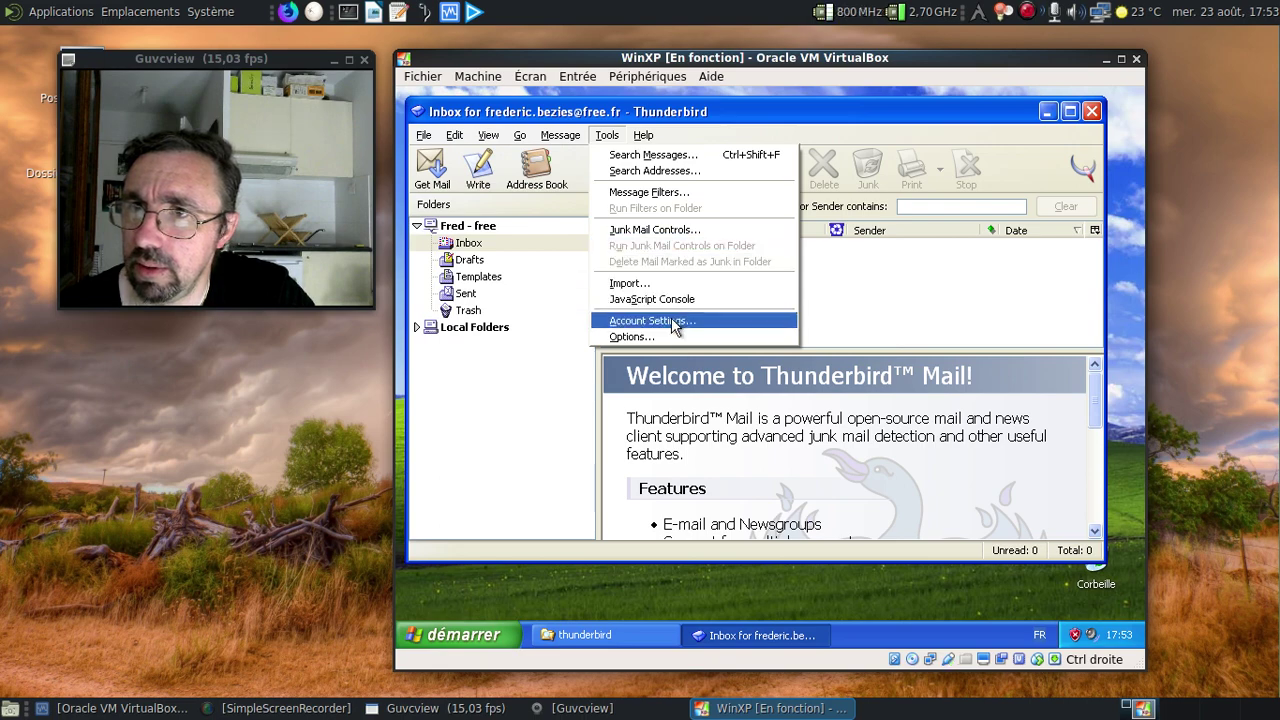
left_click(602, 338)
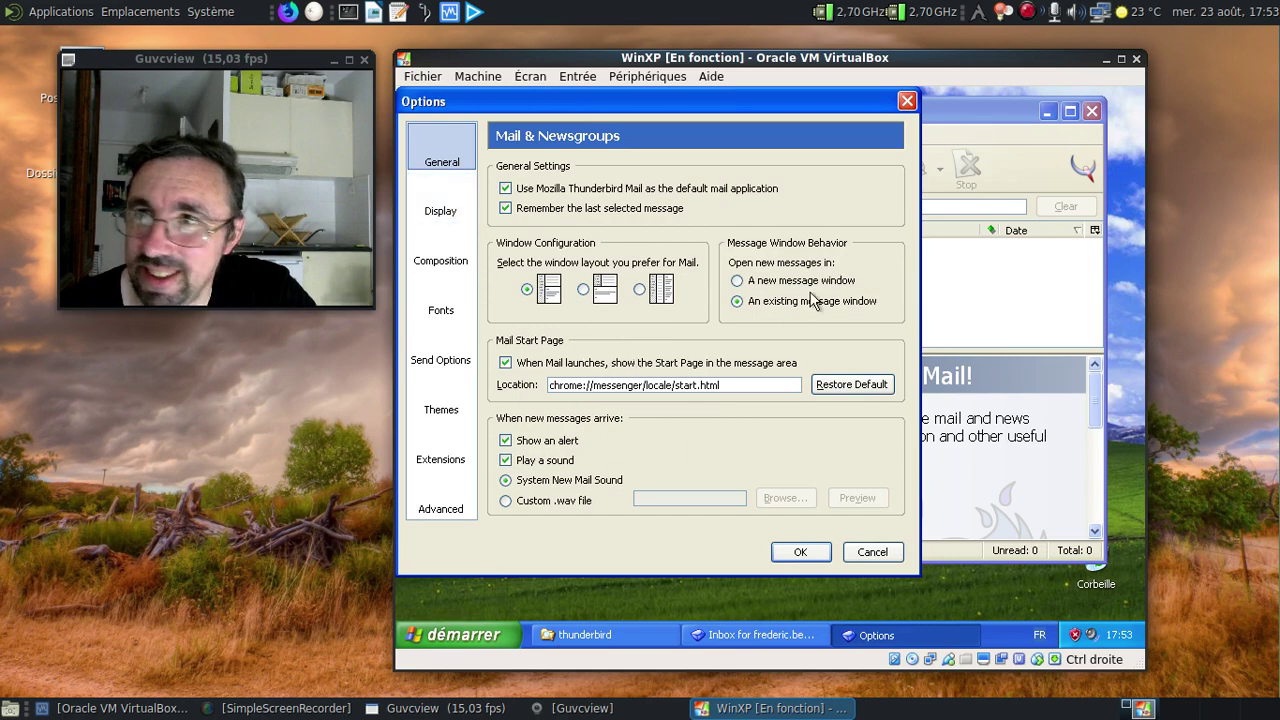
left_click(907, 101)
left_click(602, 137)
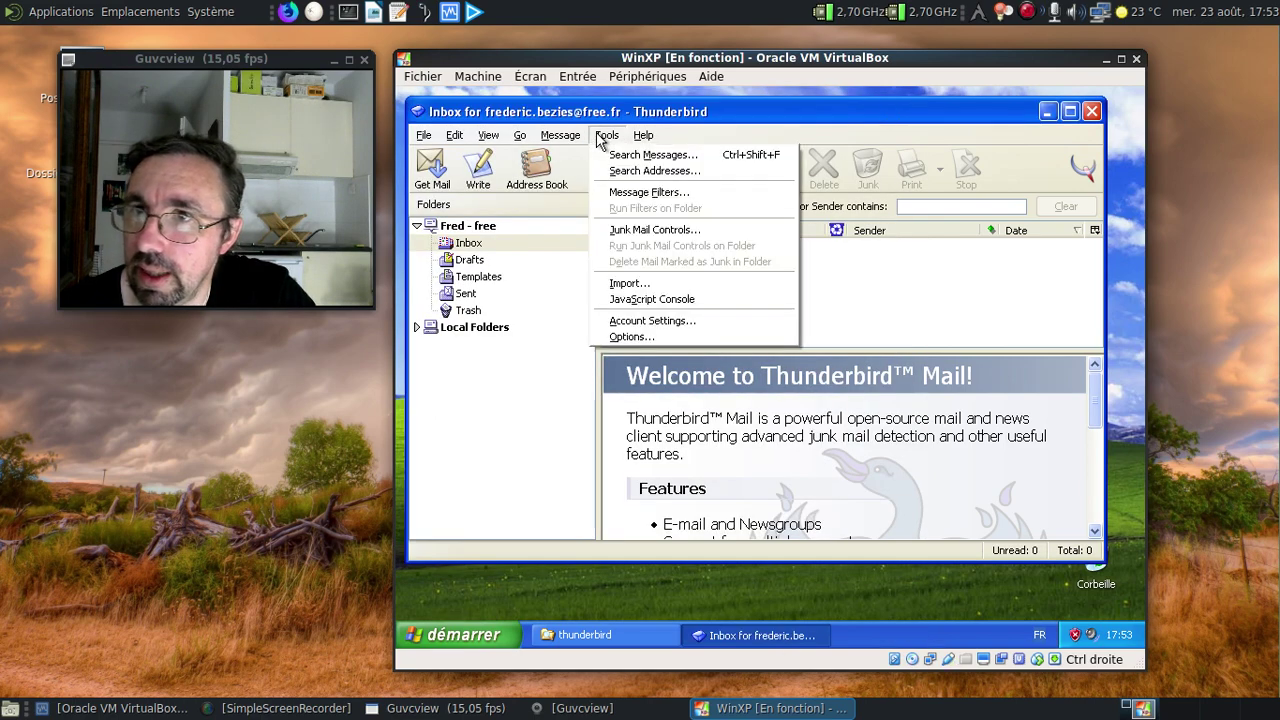
left_click(652, 320)
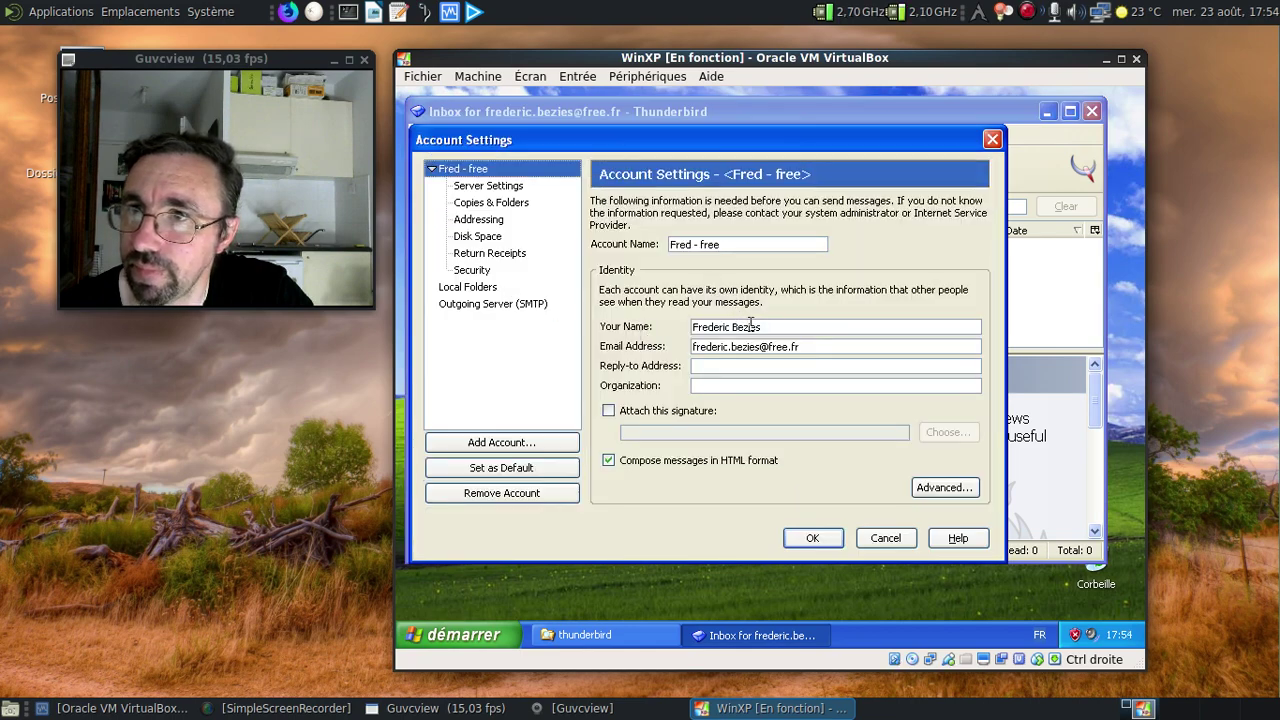
Change the Server Settings user name to the e-mail login, save it, and fetch mail.
left_click(492, 193)
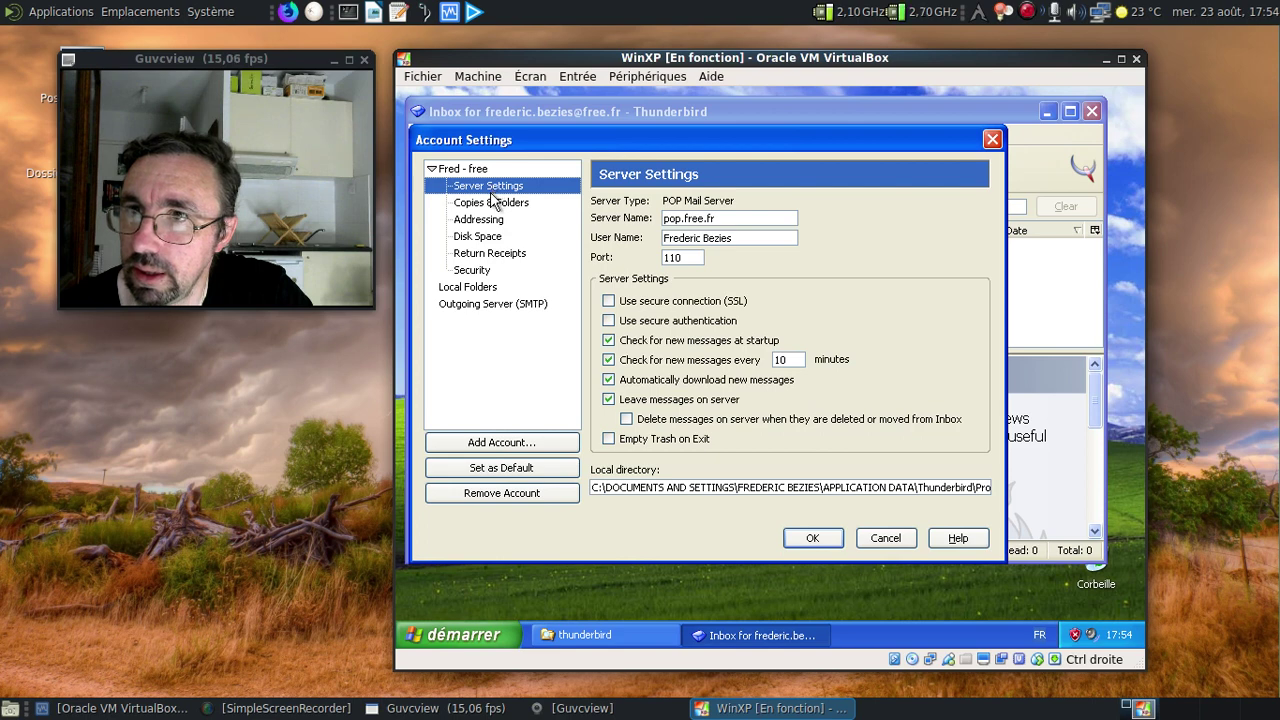
left_click_drag(740, 238, 645, 234)
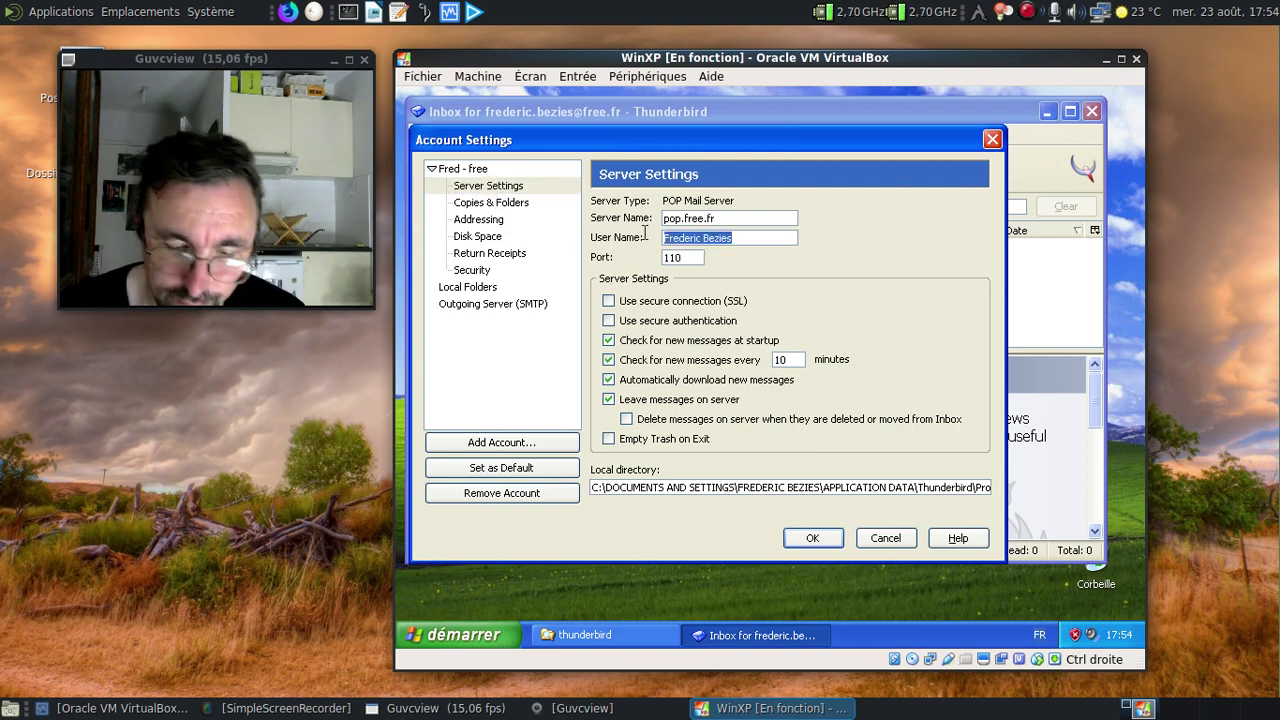
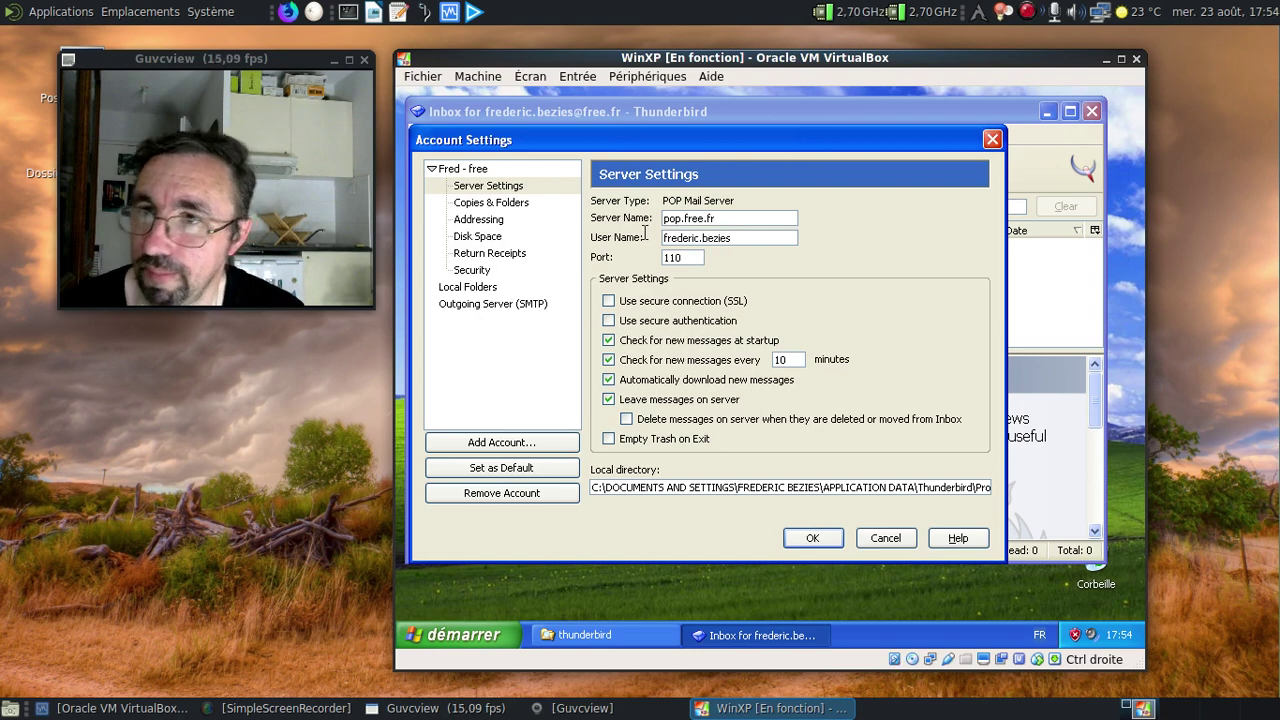
left_click(835, 538)
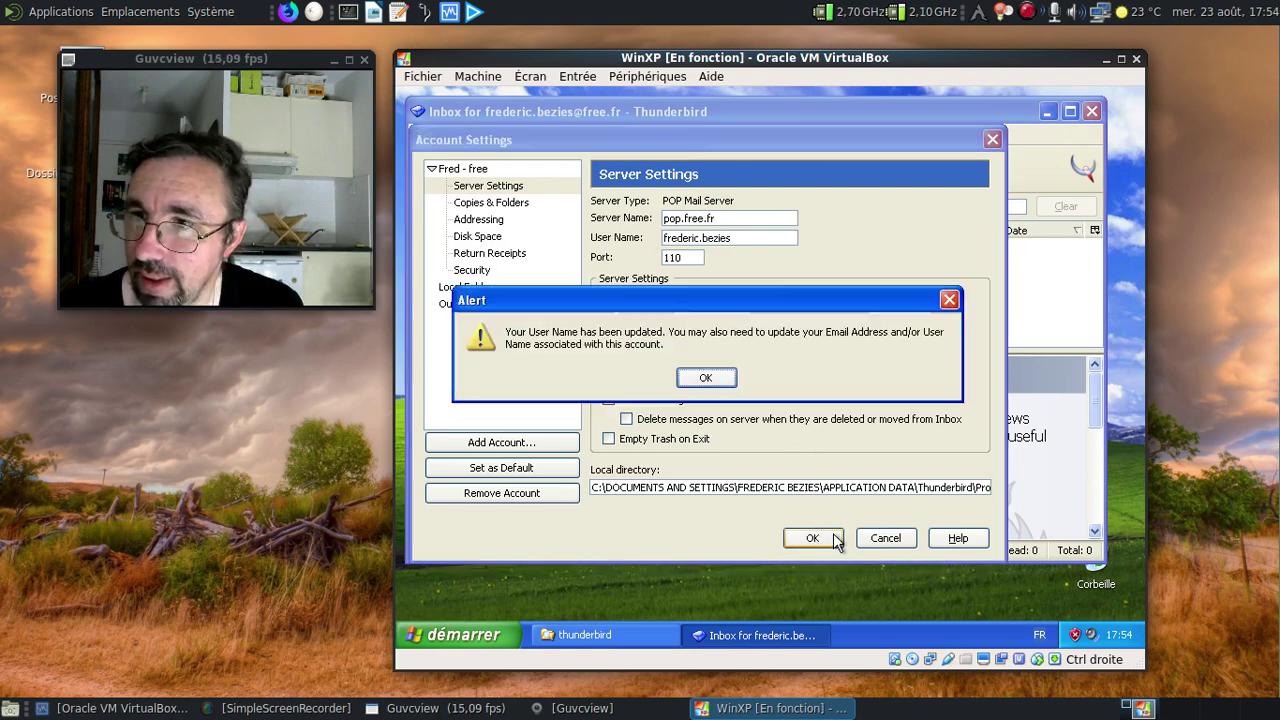
left_click(707, 379)
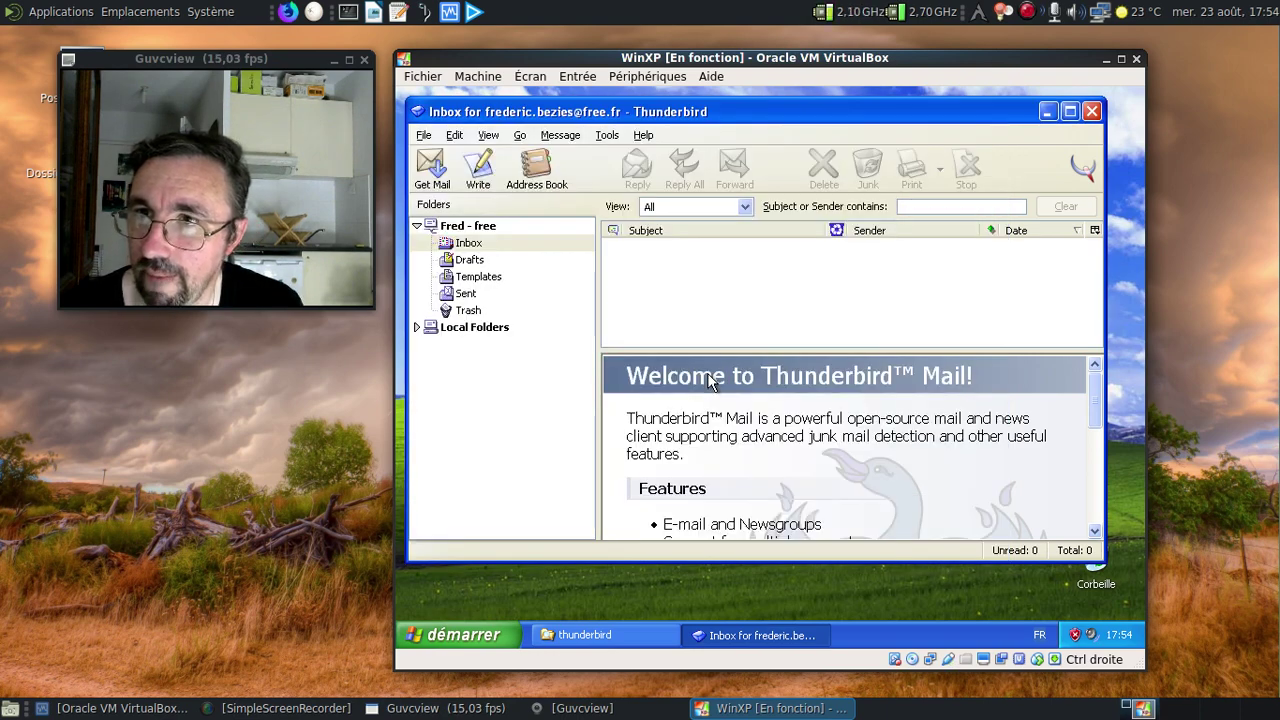
left_click(430, 172)
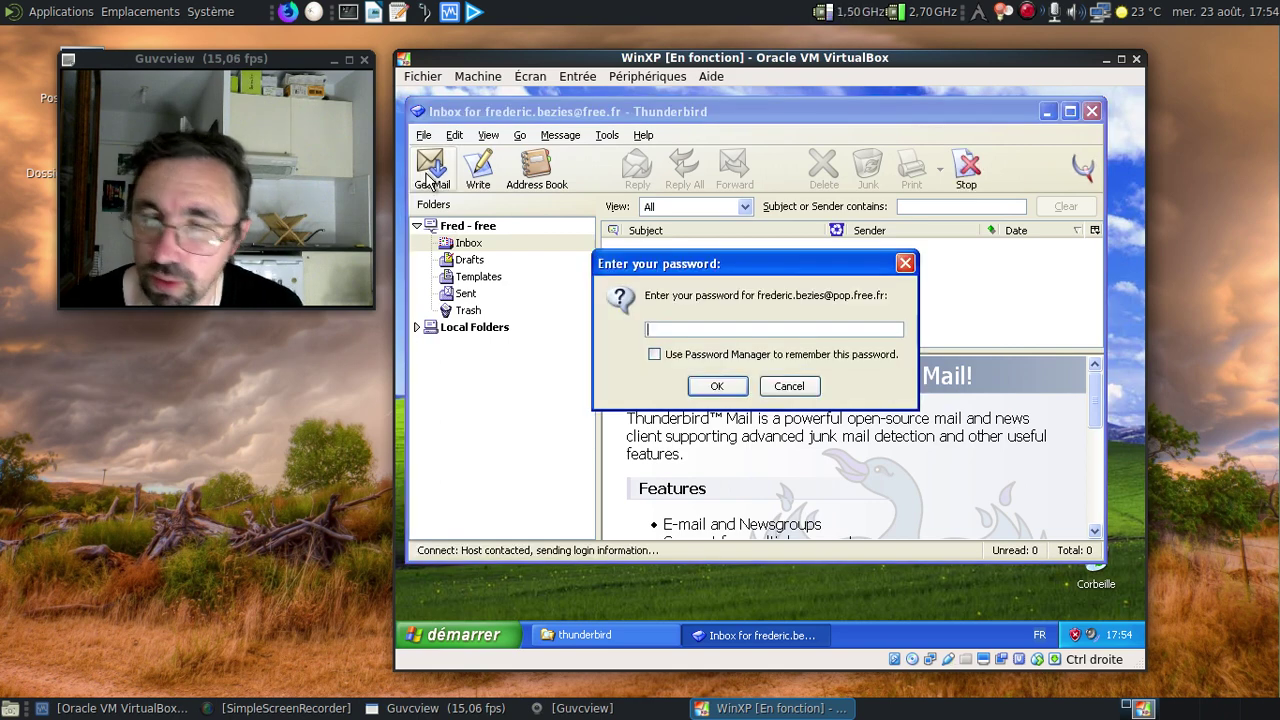
Re-enter the pop.free.fr account password in the prompt and submit it.
type("*******")
key("BackSpace")
key("BackSpace")
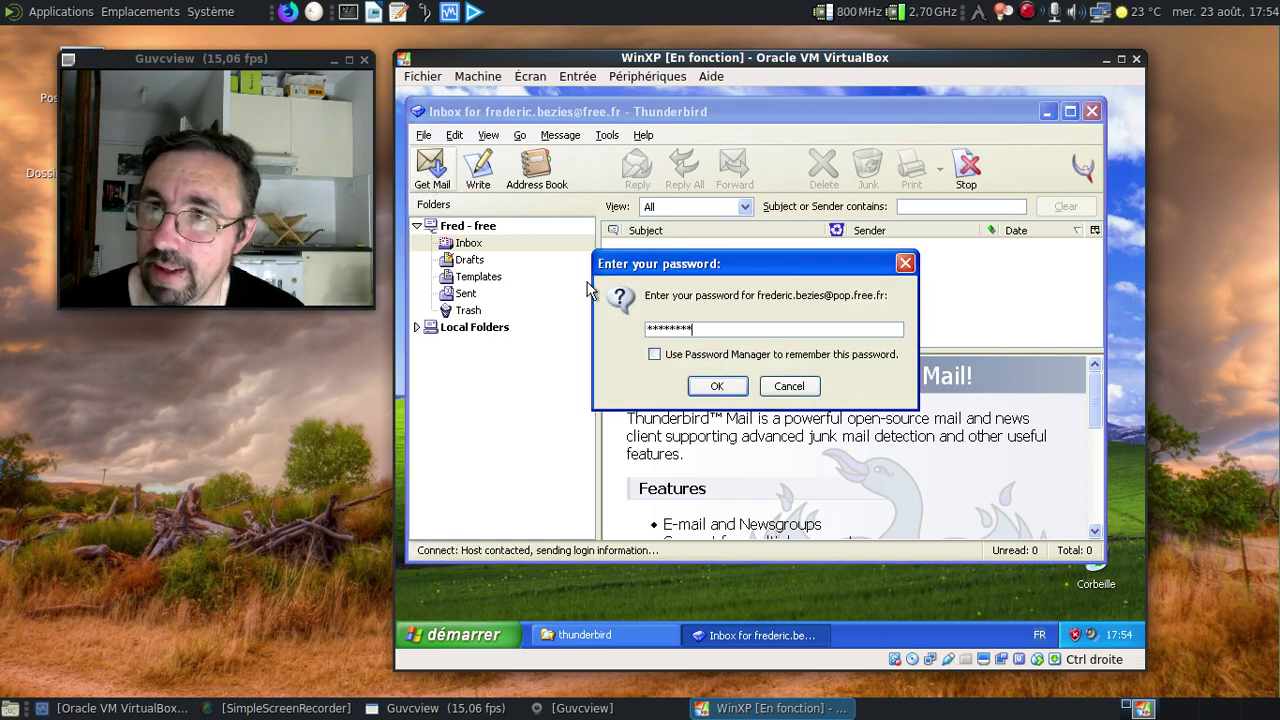
key("BackSpace")
key("BackSpace")
key("BackSpace")
key("BackSpace")
key("BackSpace")
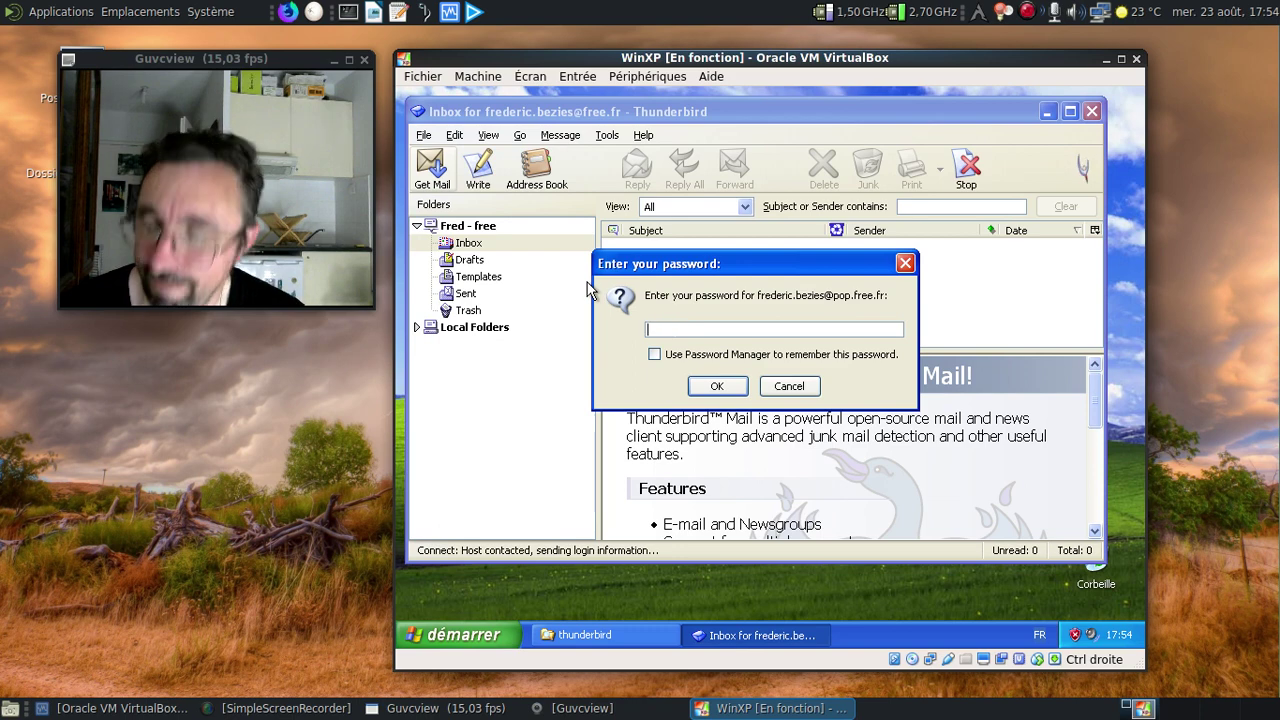
type("****")
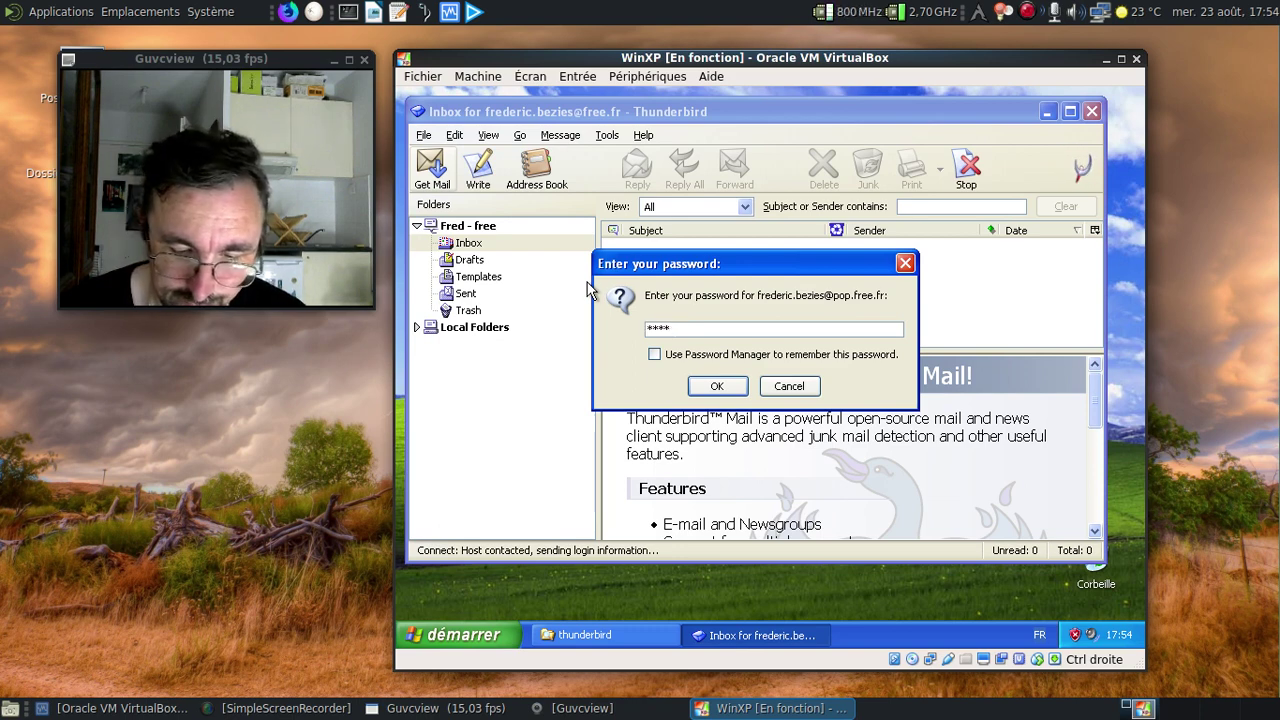
type("****")
key("Return")
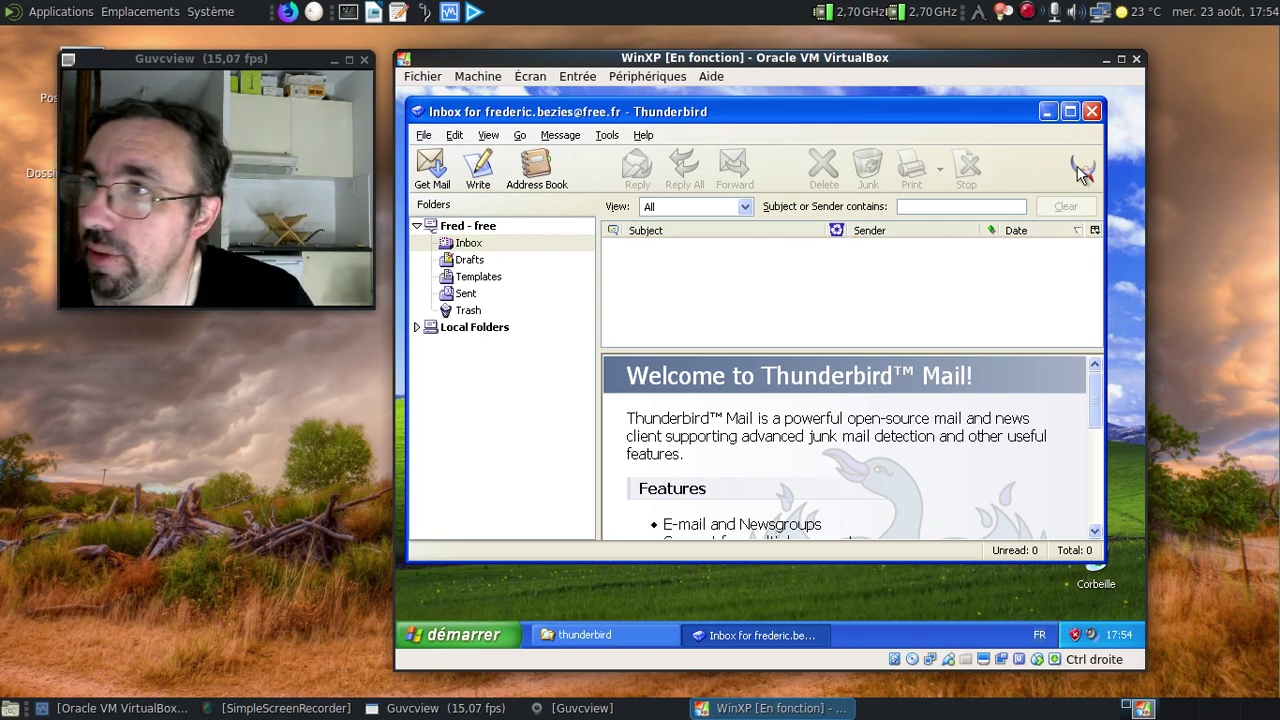
View the About box confirming Mozilla Thunderbird 0.1 (20030723), then close it.
left_click(645, 136)
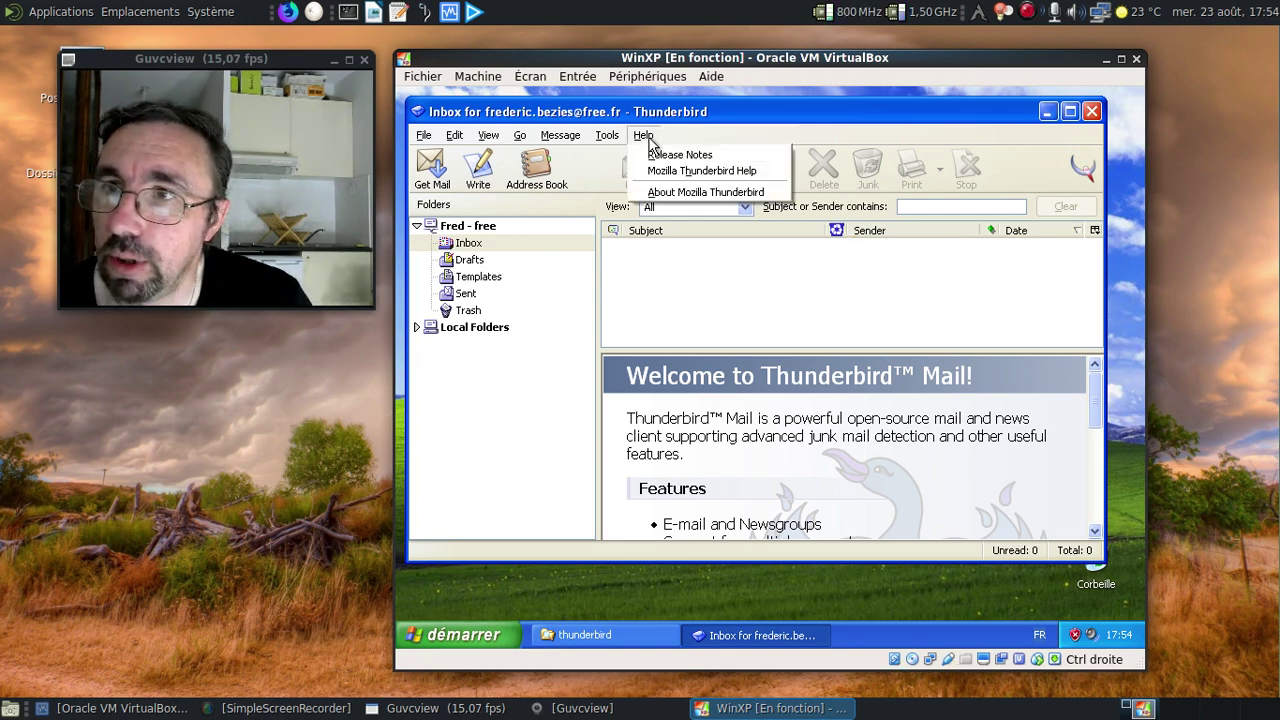
left_click(660, 191)
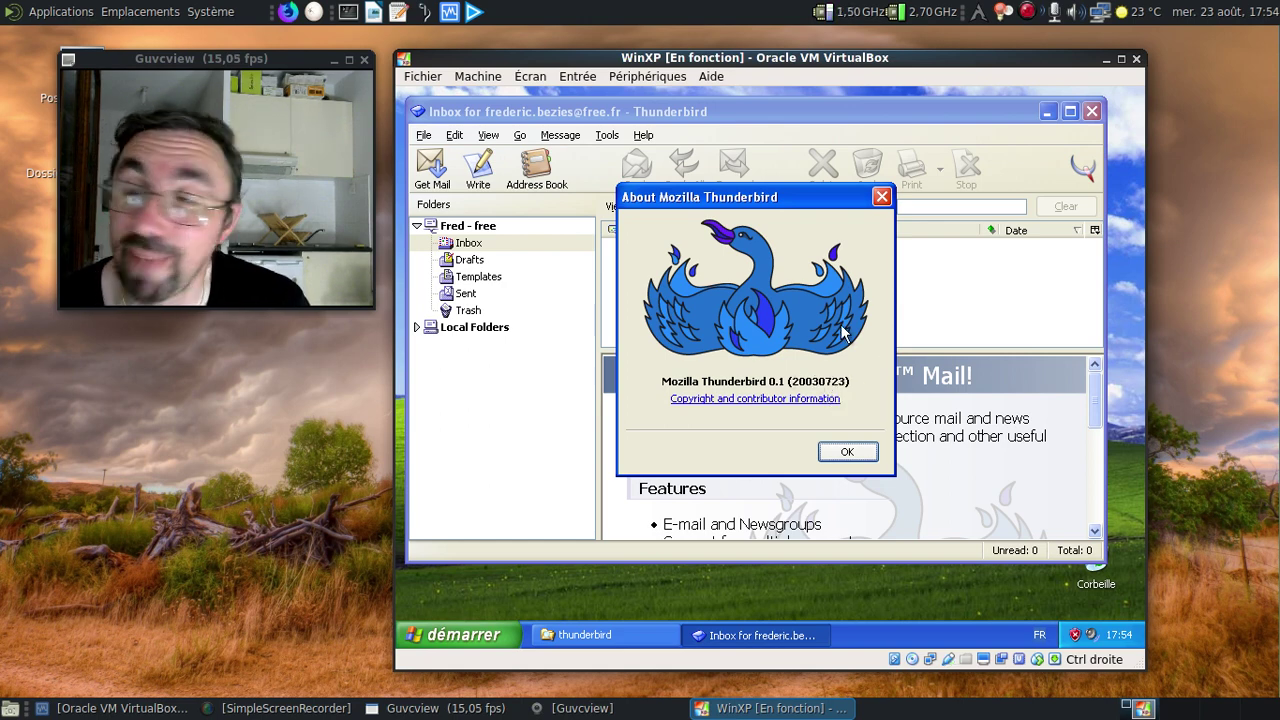
left_click(882, 197)
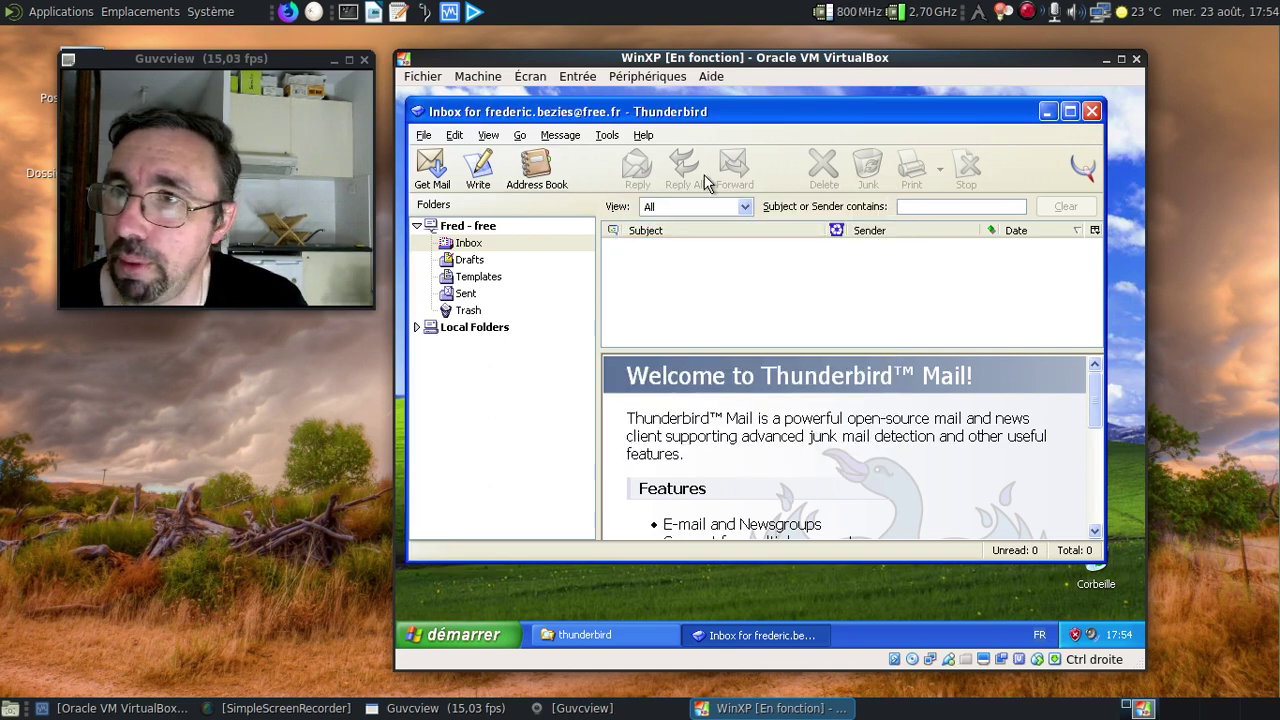
Switch Thunderbird's toolbar to small icons through Customize Toolbar.
right_click(780, 176)
left_click(796, 183)
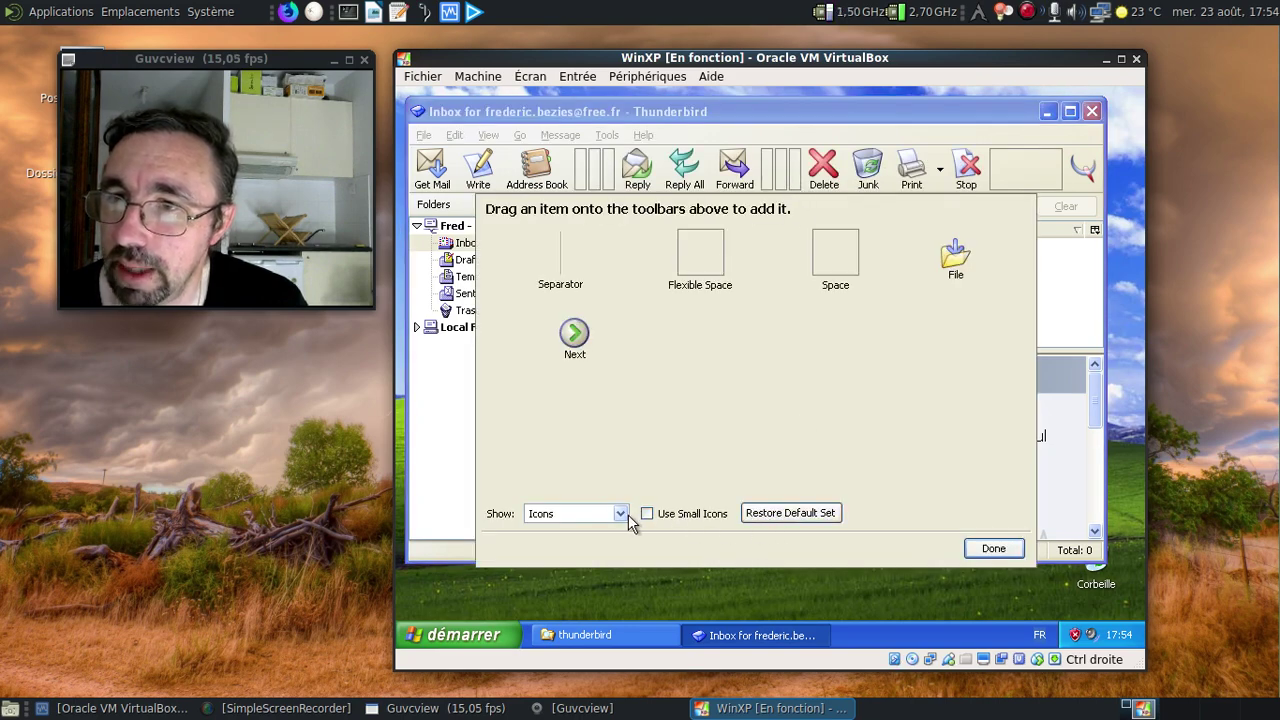
left_click(646, 514)
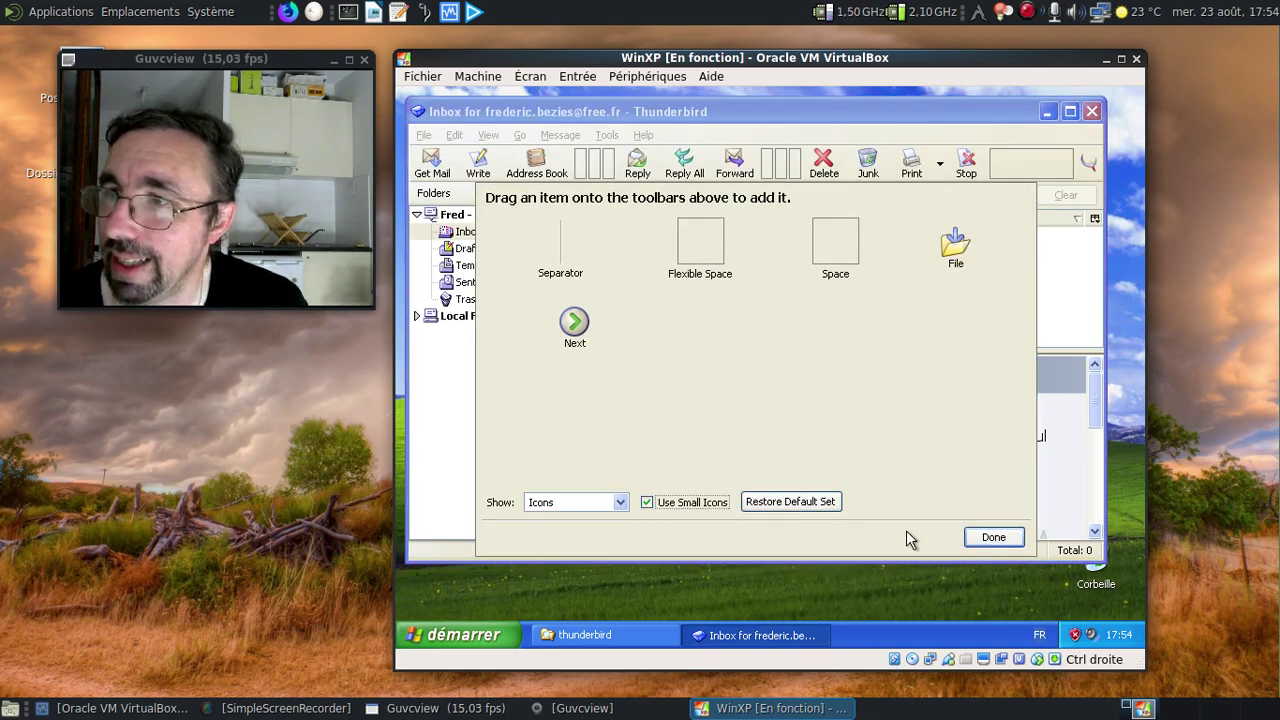
left_click(992, 540)
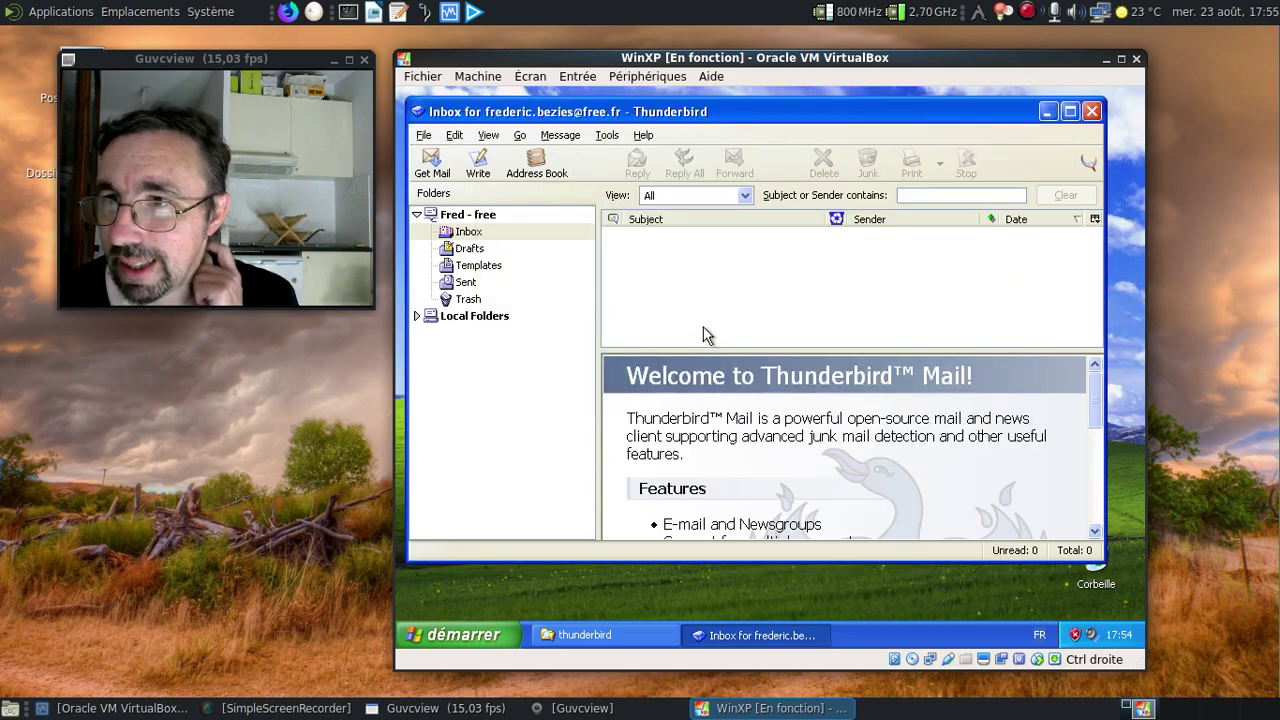
Maximize the Thunderbird window and expand Local Folders to show its subfolders.
left_click(1069, 111)
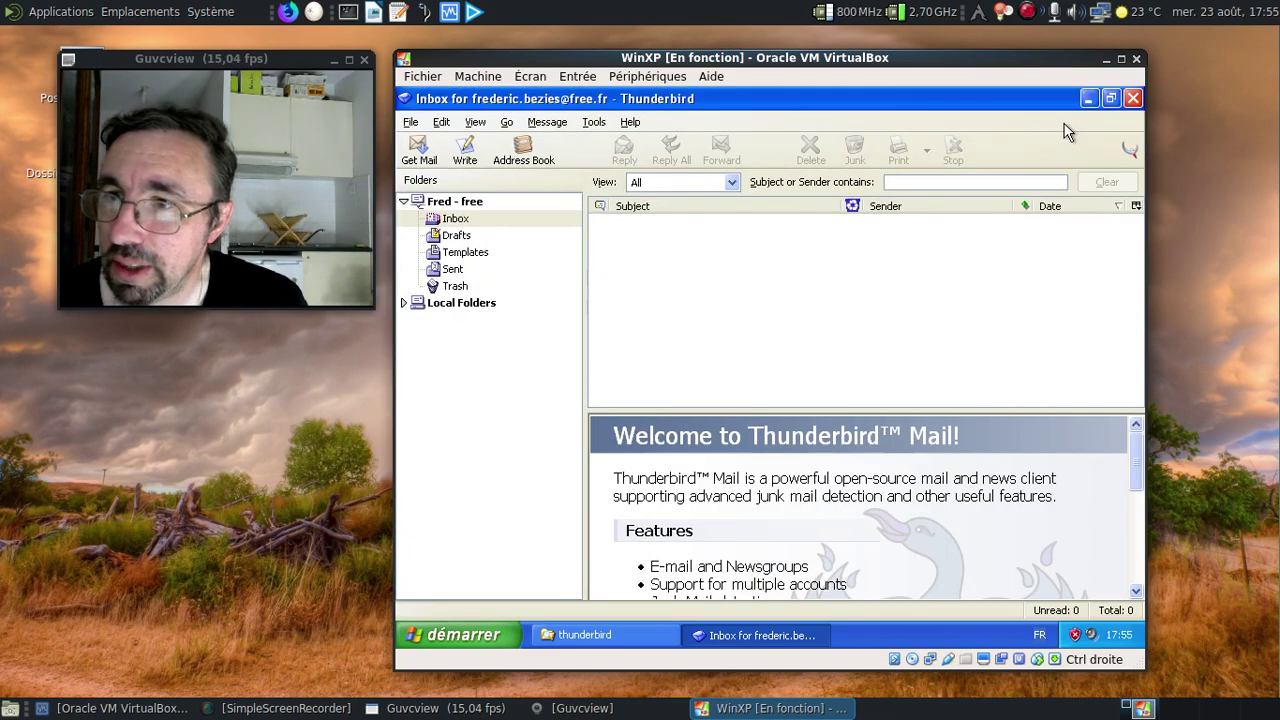
left_click_drag(1135, 458, 1097, 380)
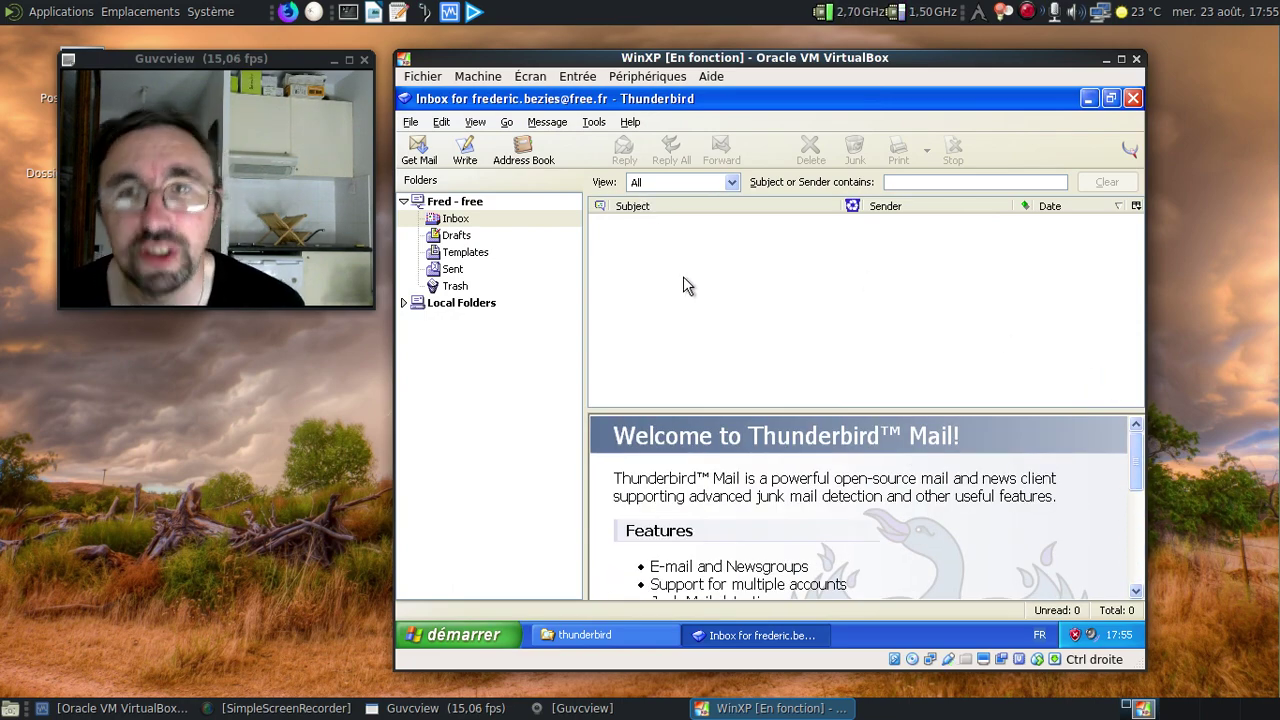
left_click(403, 302)
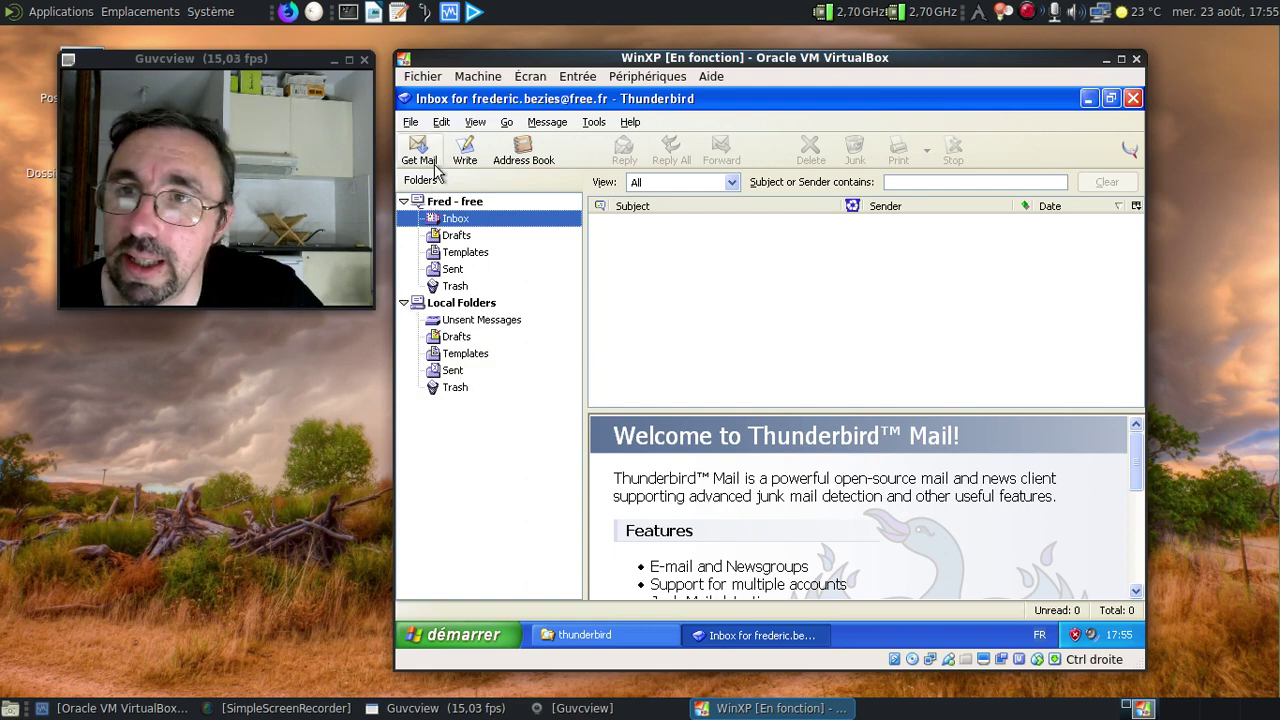
Bring up Thunderbird's Options from the Tools menu.
left_click(411, 123)
mouse_move(421, 147)
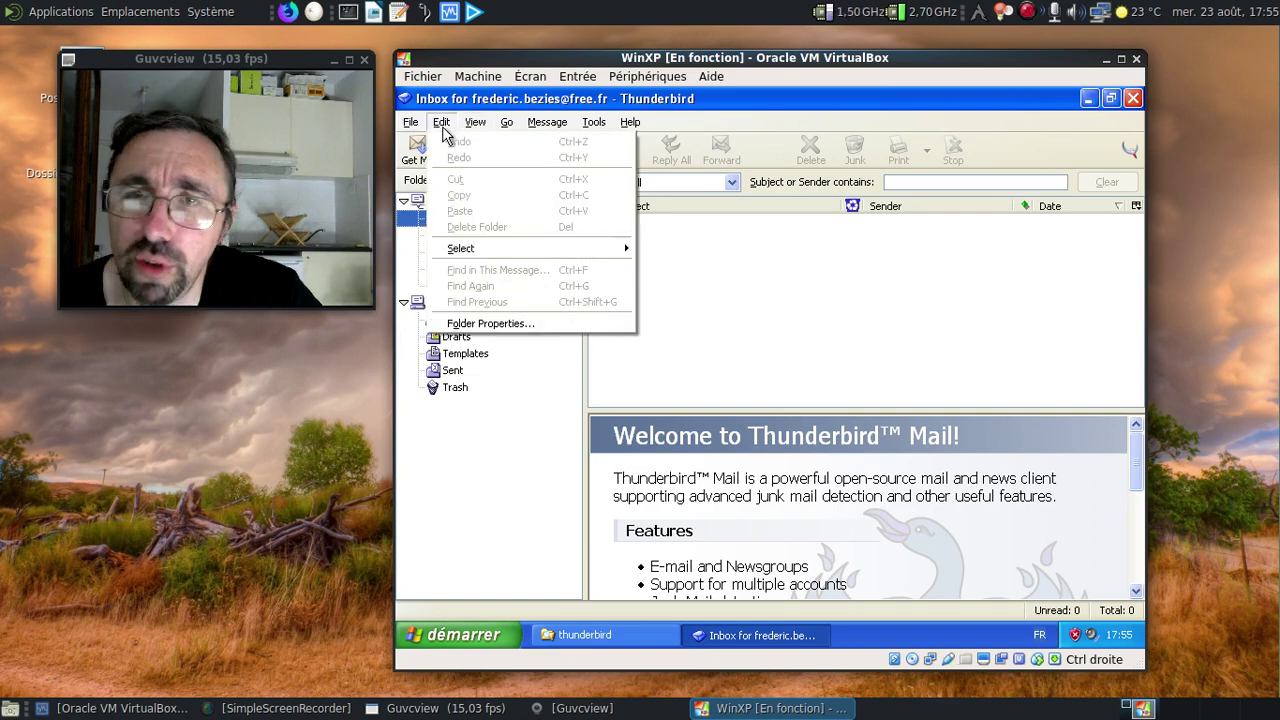
mouse_move(523, 124)
mouse_move(611, 127)
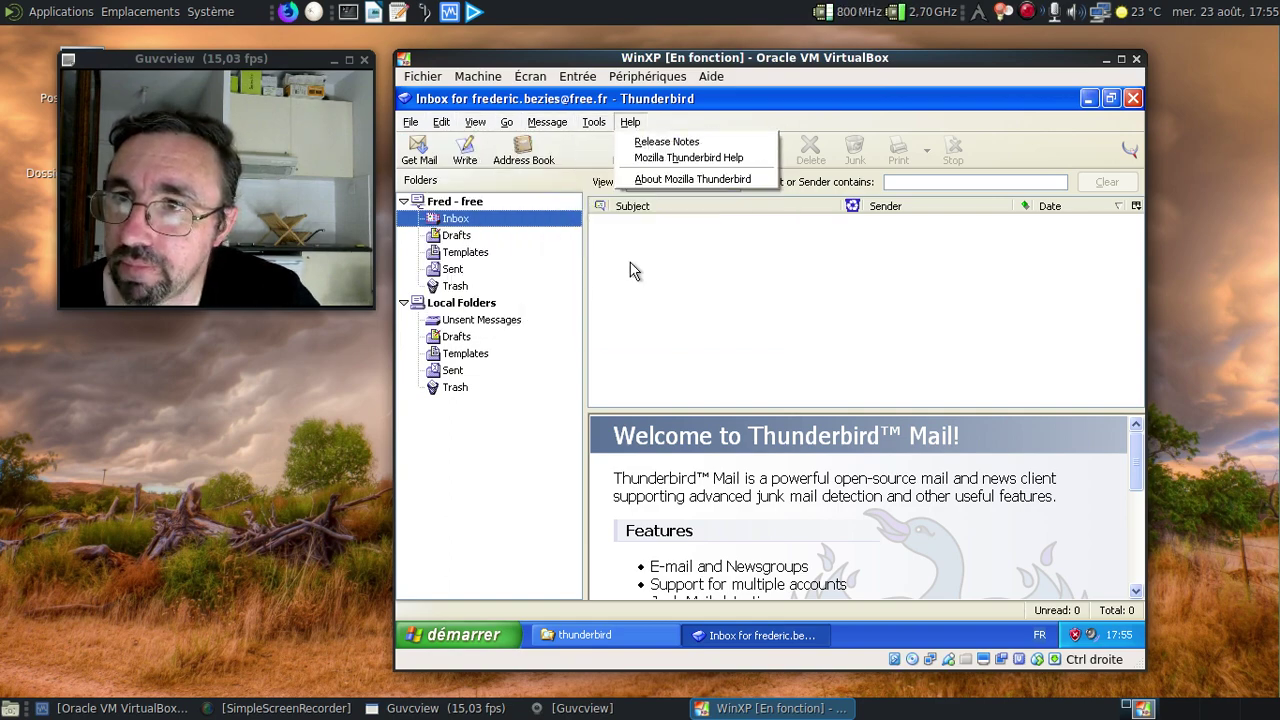
left_click(628, 324)
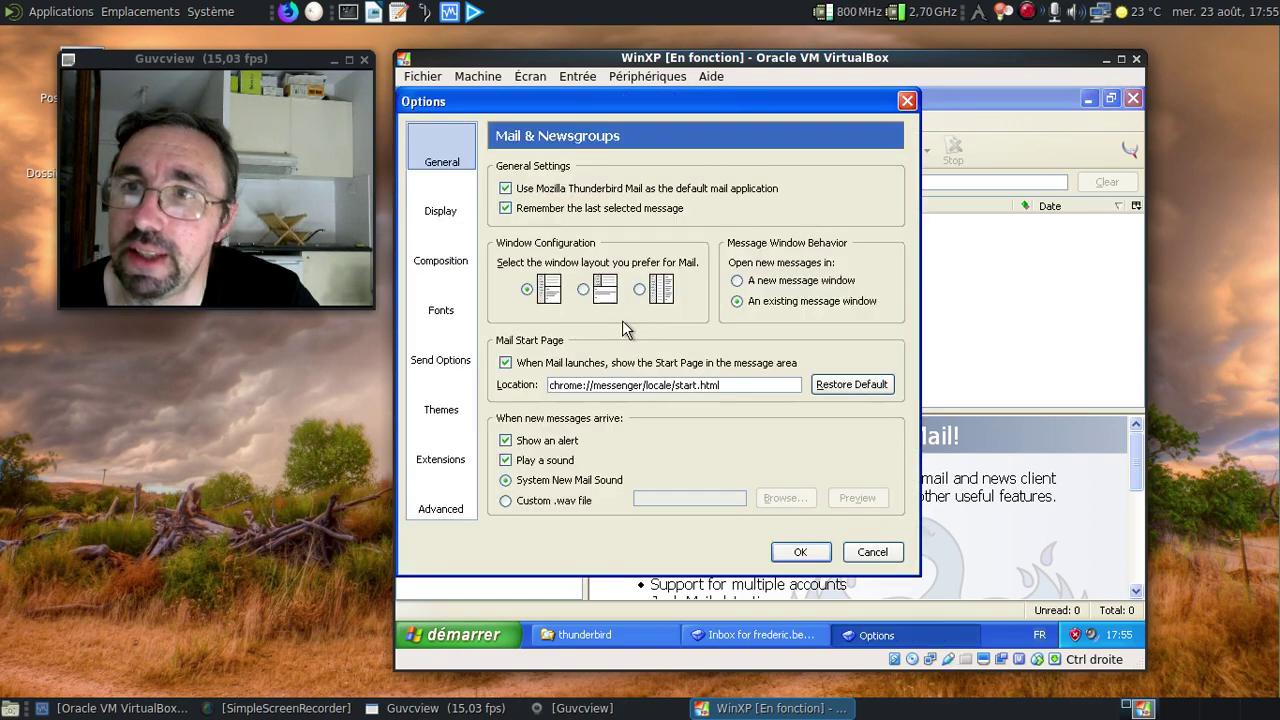
Review the Display, Composition, Fonts, Send Options, Themes, Extensions and Advanced option pages.
left_click_drag(528, 101, 643, 114)
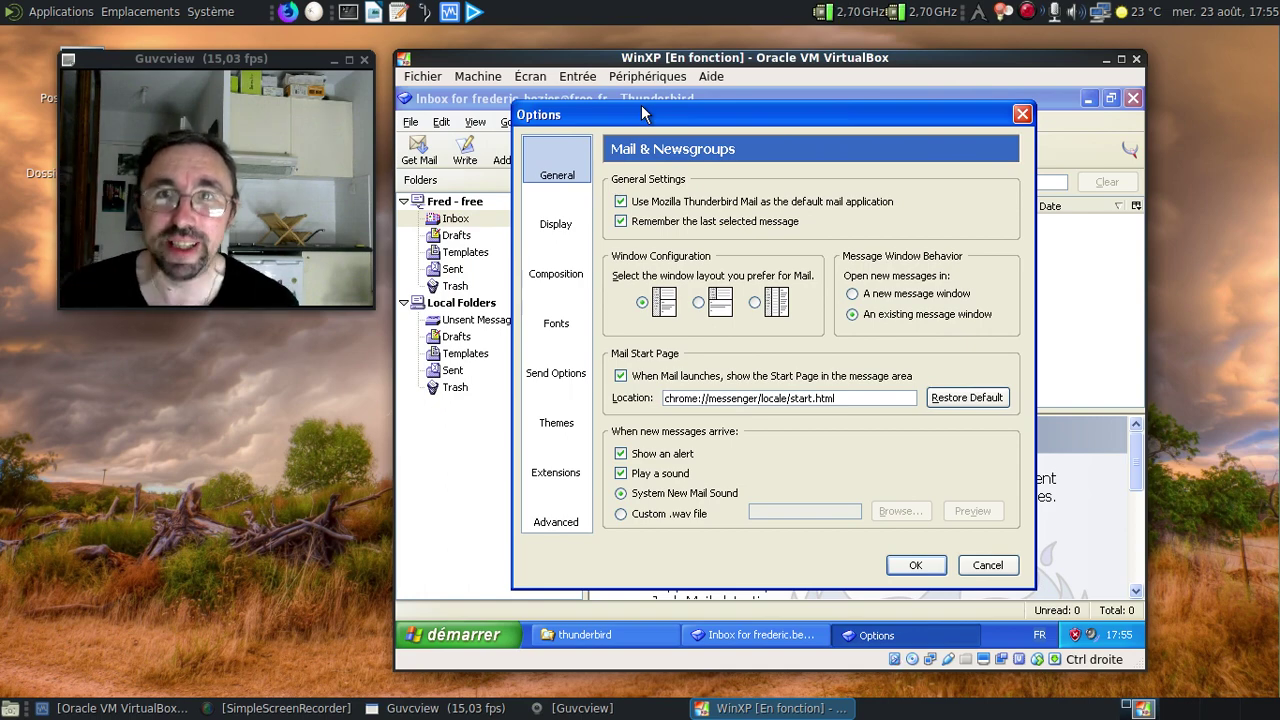
left_click(578, 218)
left_click(568, 277)
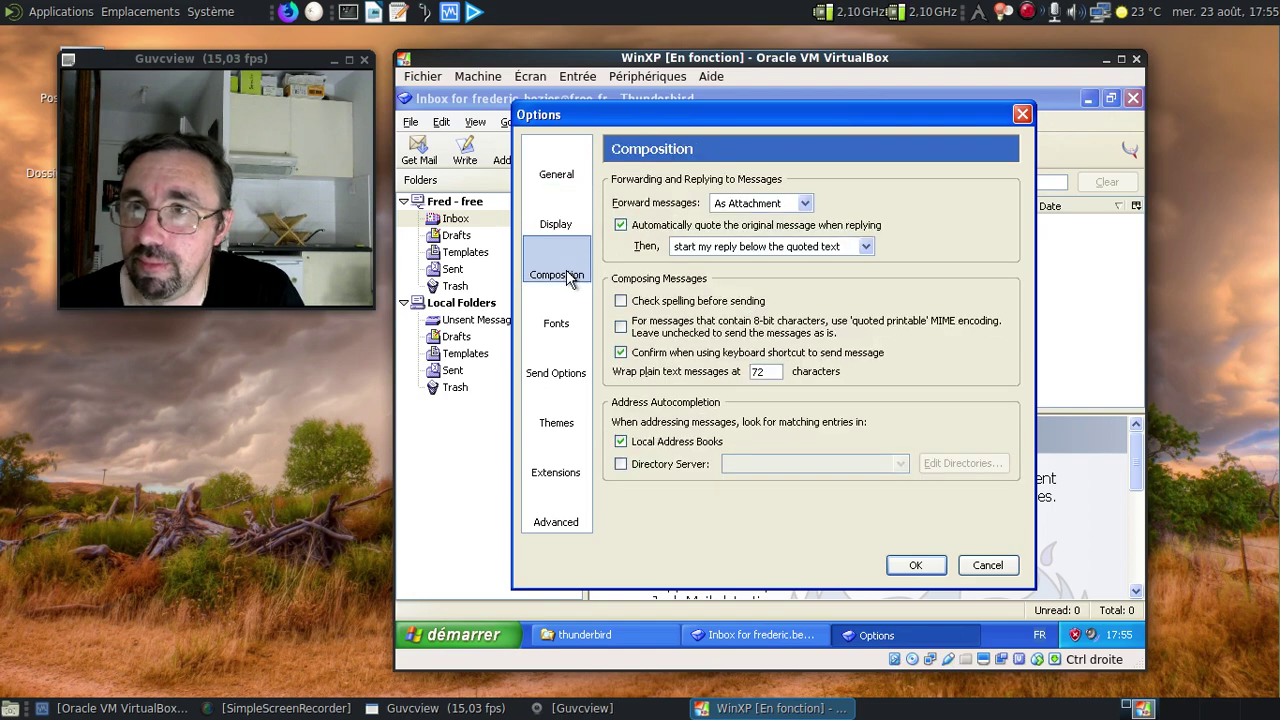
left_click(560, 333)
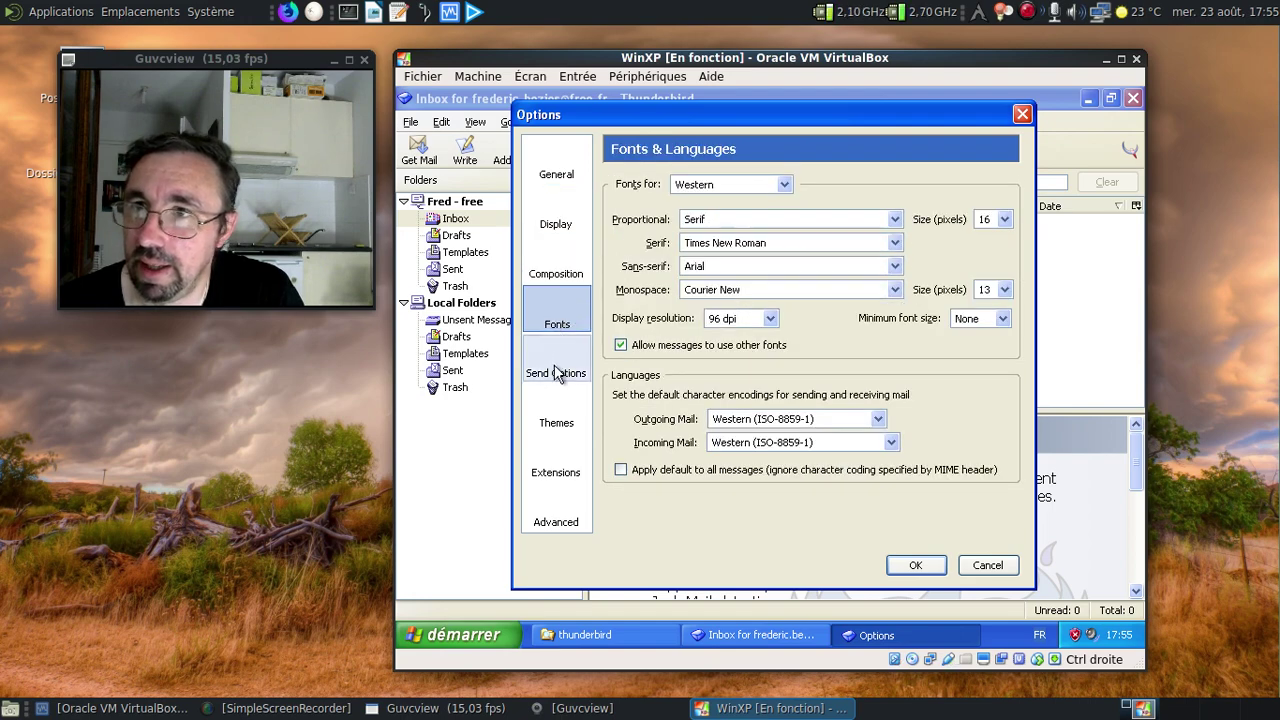
left_click(555, 372)
left_click(556, 413)
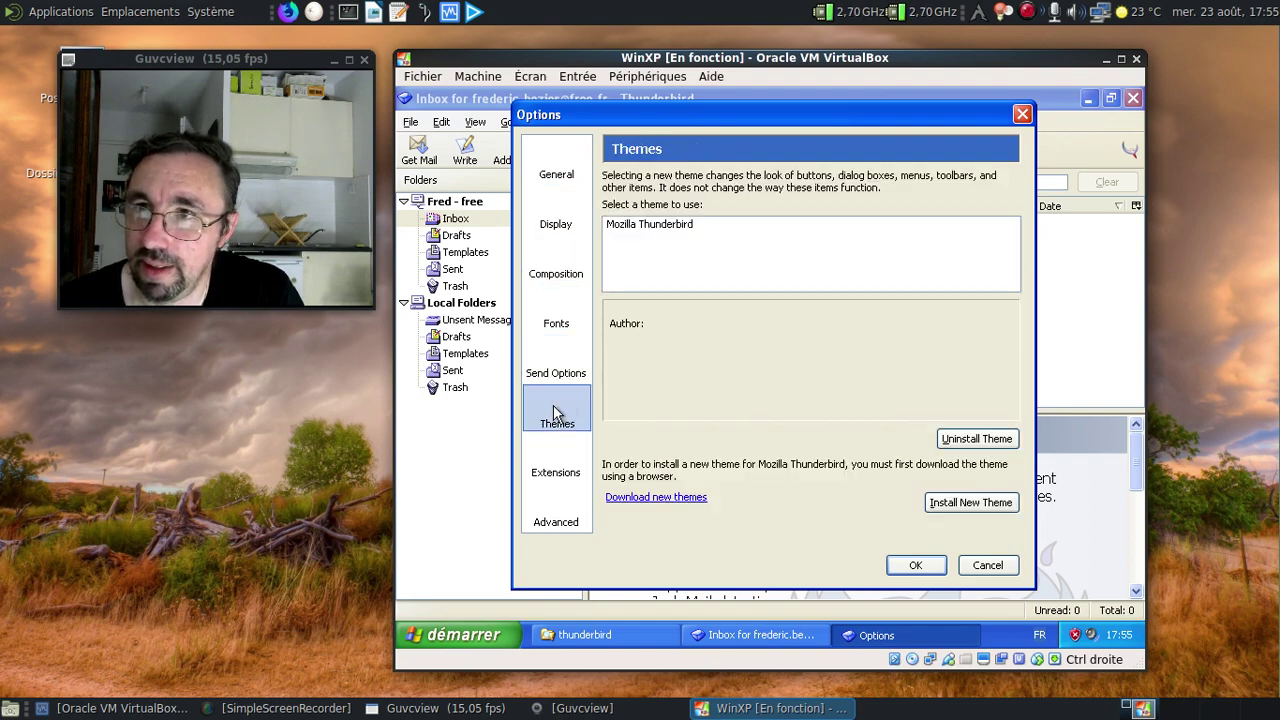
left_click(563, 476)
left_click(559, 517)
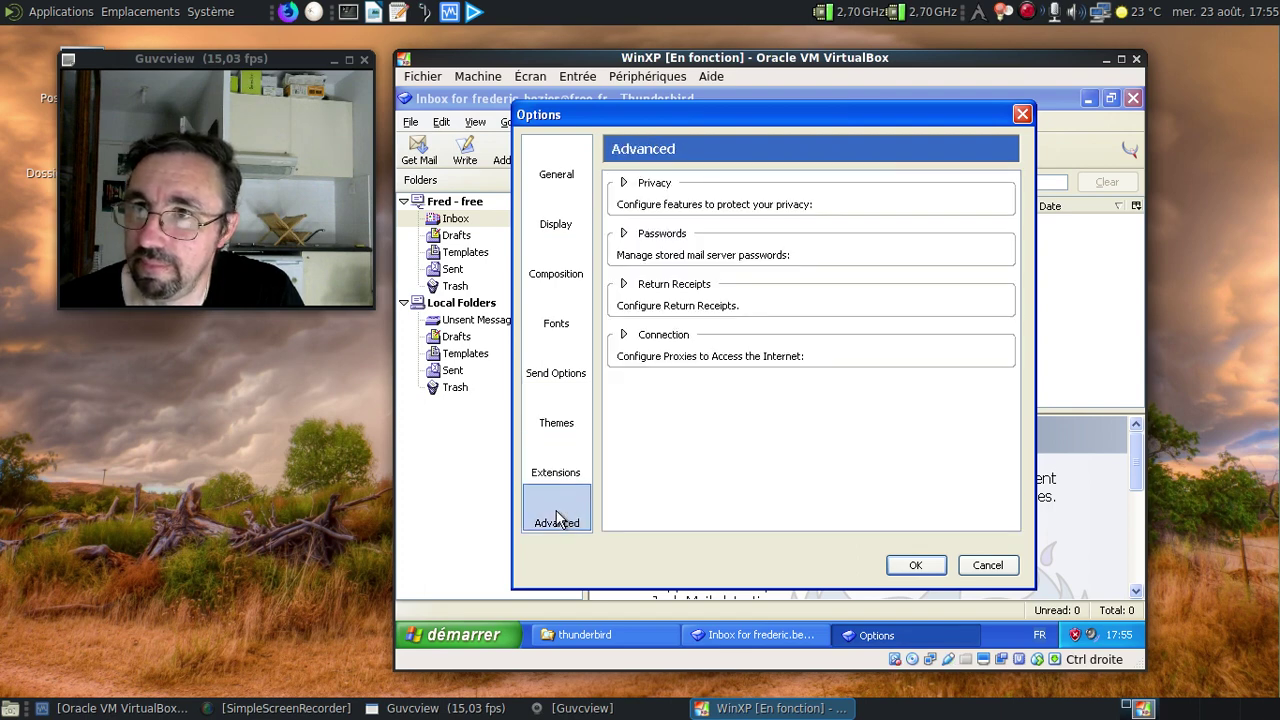
Expand and collapse the Privacy settings, then close Options without changes.
left_click(624, 186)
left_click(624, 186)
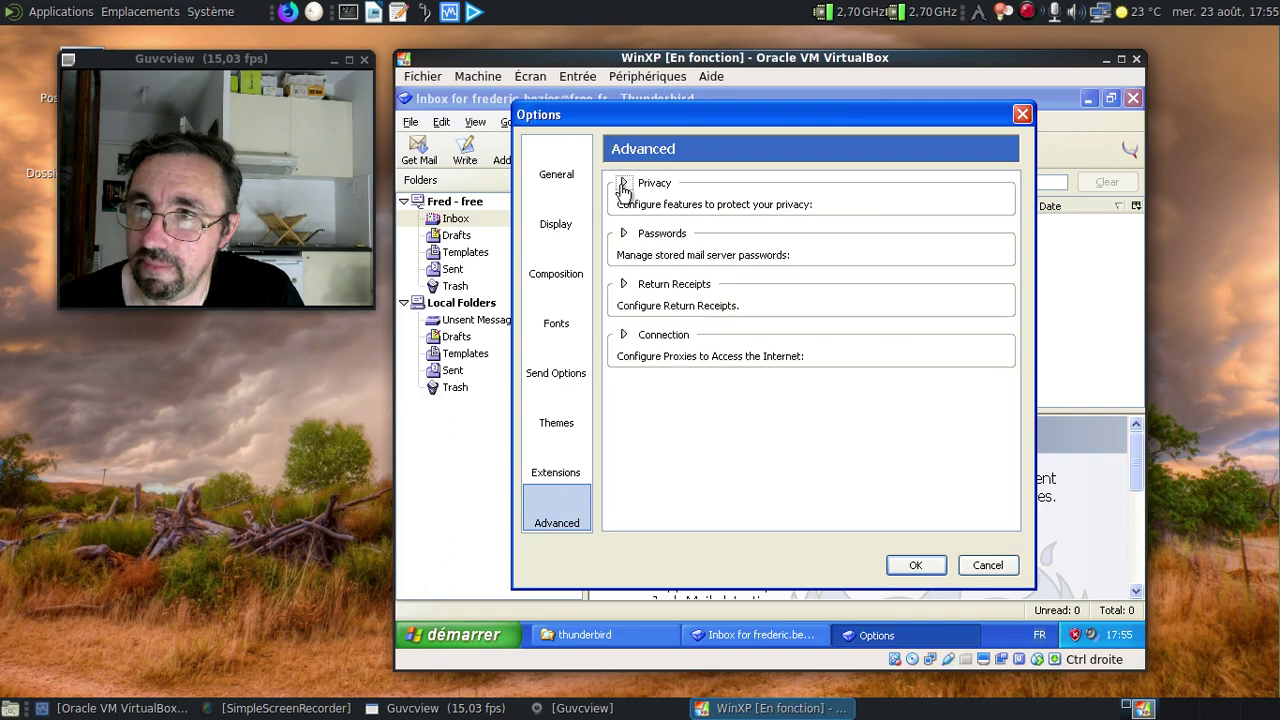
left_click(1022, 115)
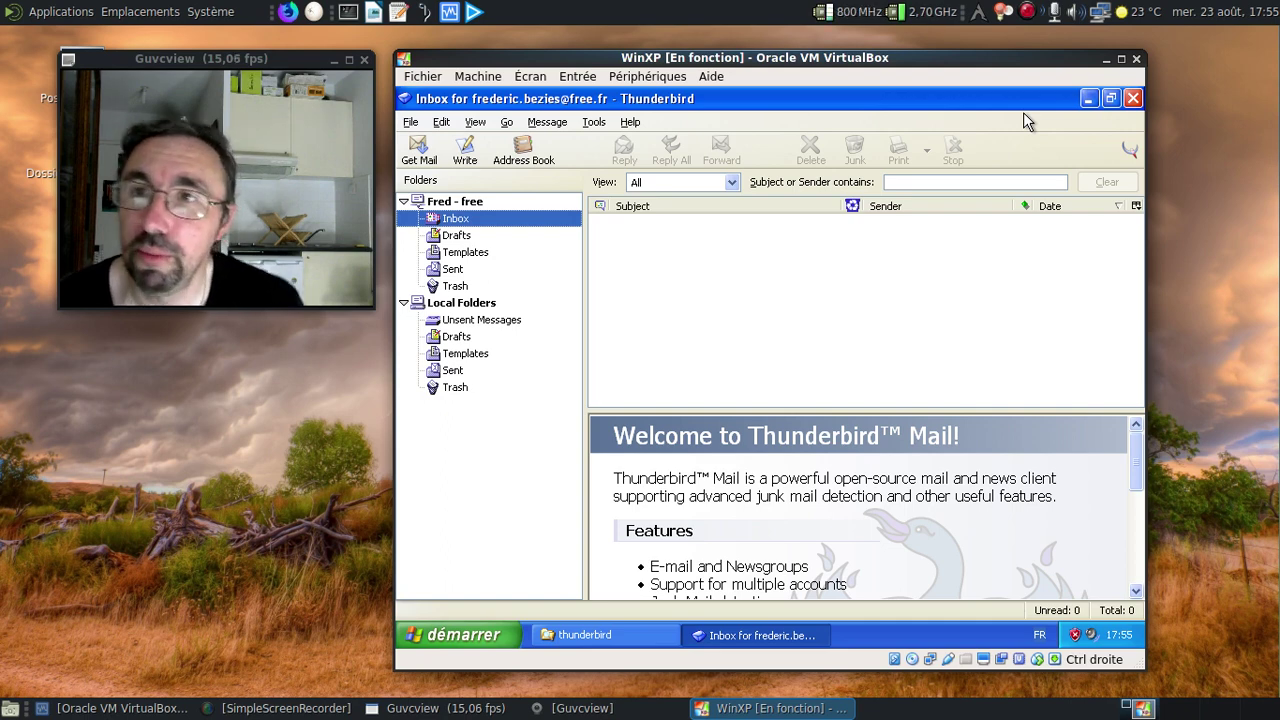
Glance at the empty Address Book, close it, and start a blank new message.
left_click(541, 160)
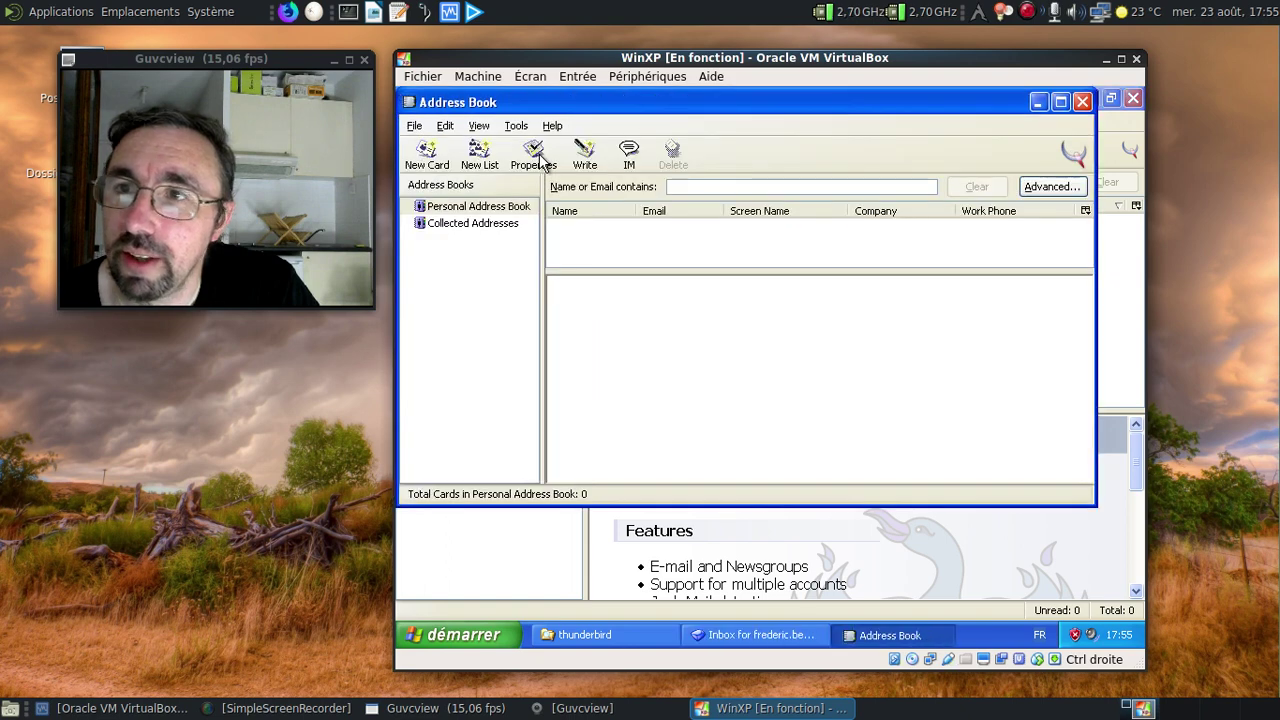
left_click(1082, 103)
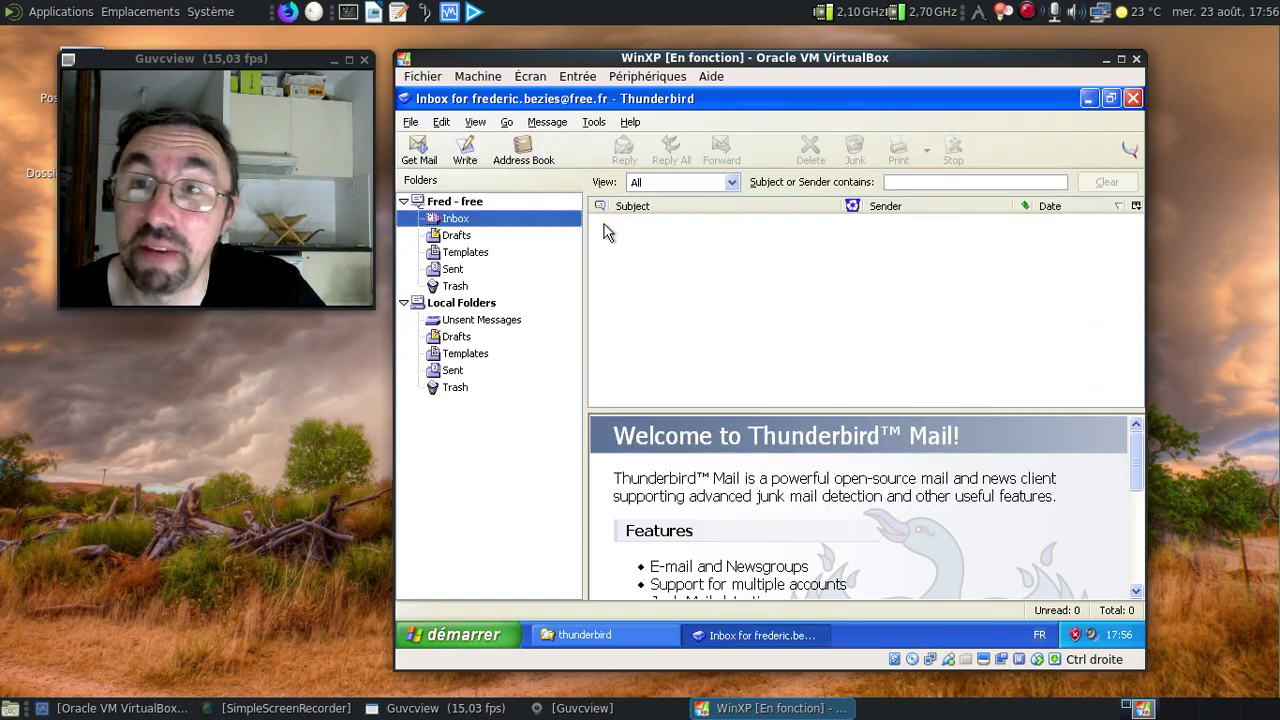
left_click(468, 160)
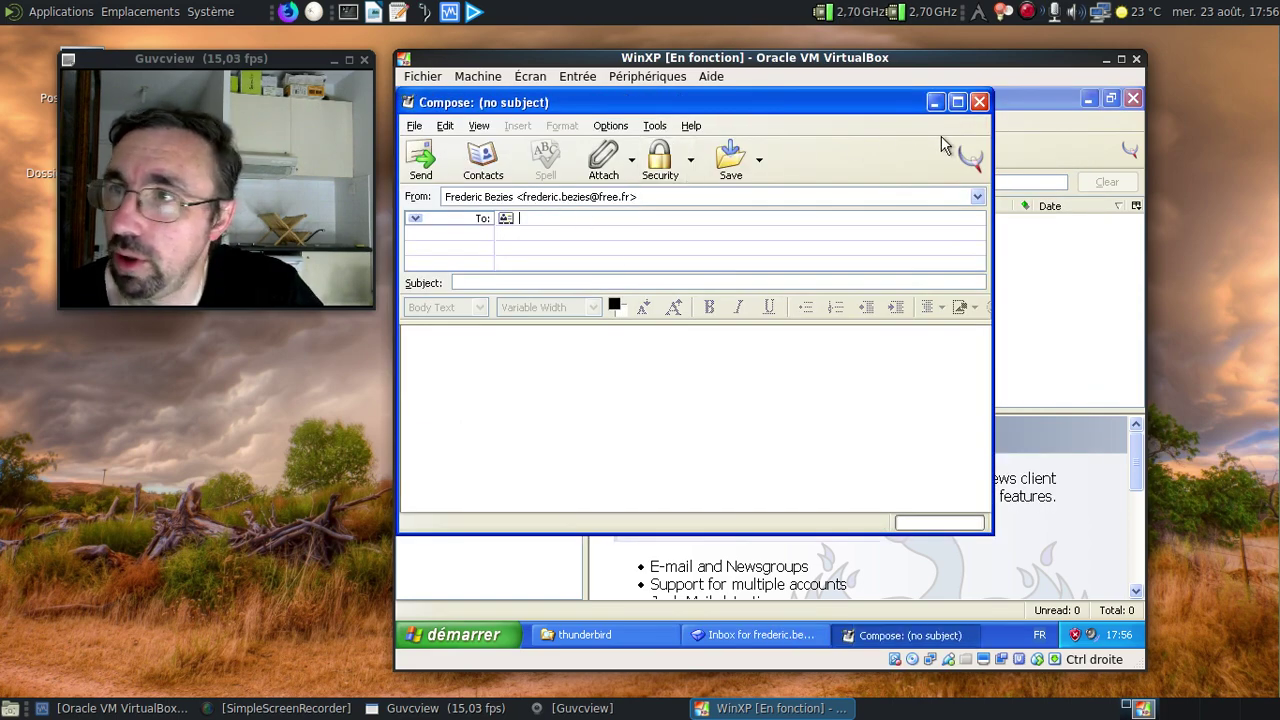
Restart the message, addressed to the Gmail address with subject 'essai avec Thunderbird 0.1'.
left_click(979, 101)
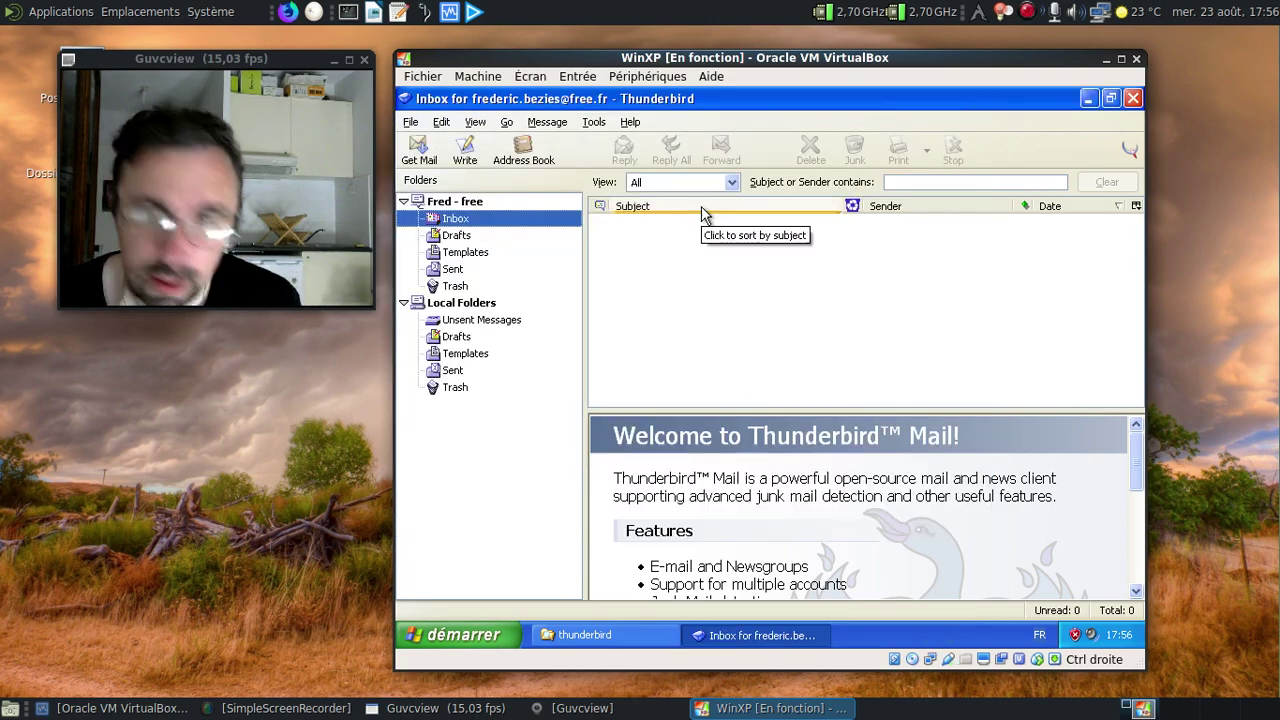
left_click(465, 155)
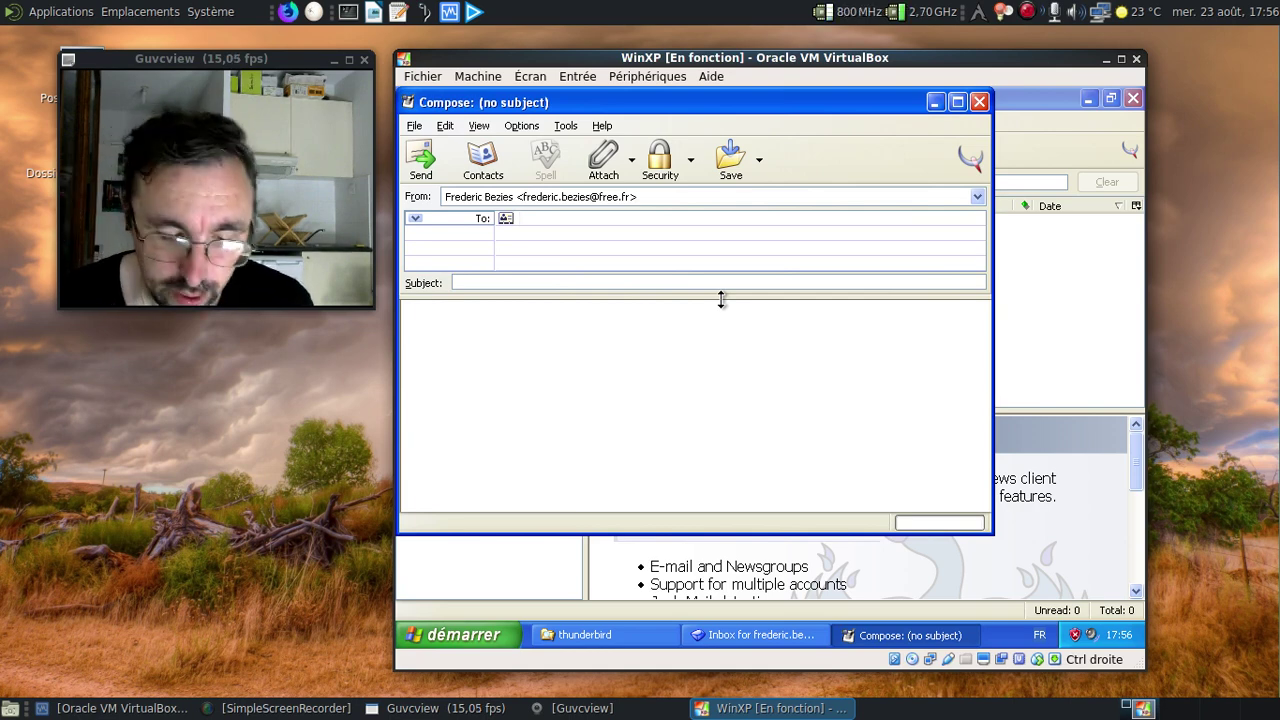
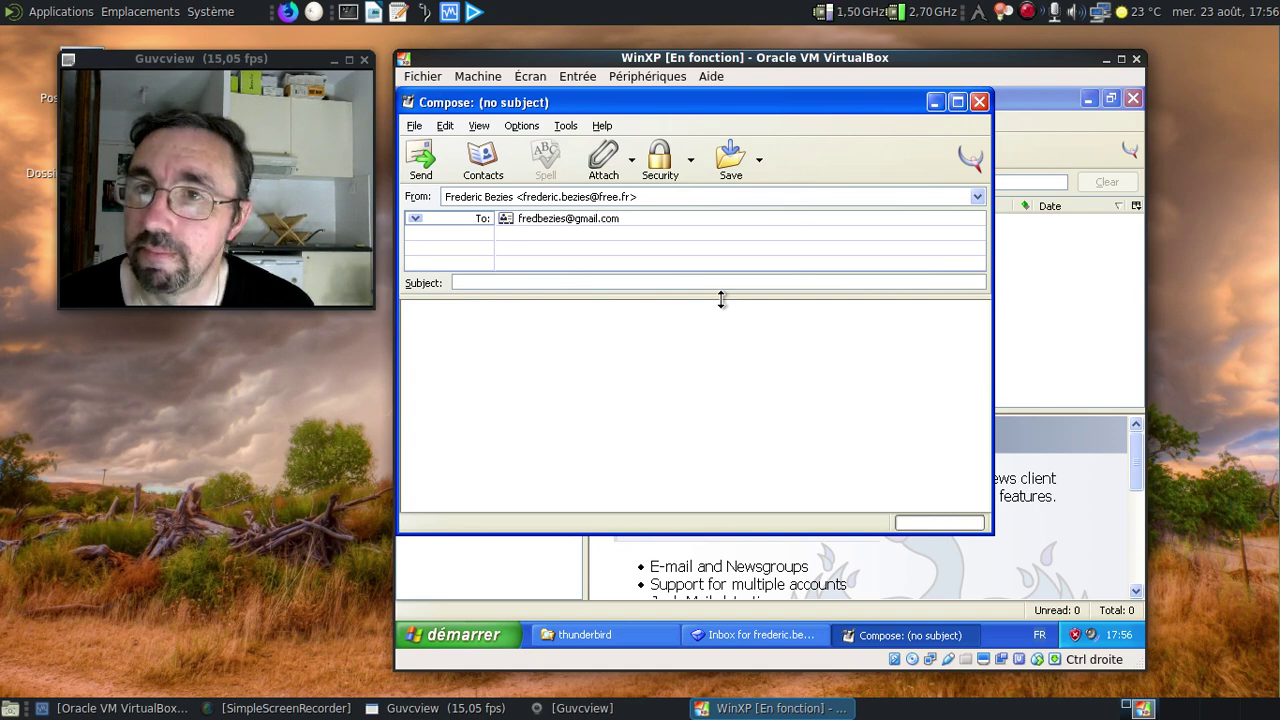
left_click(651, 286)
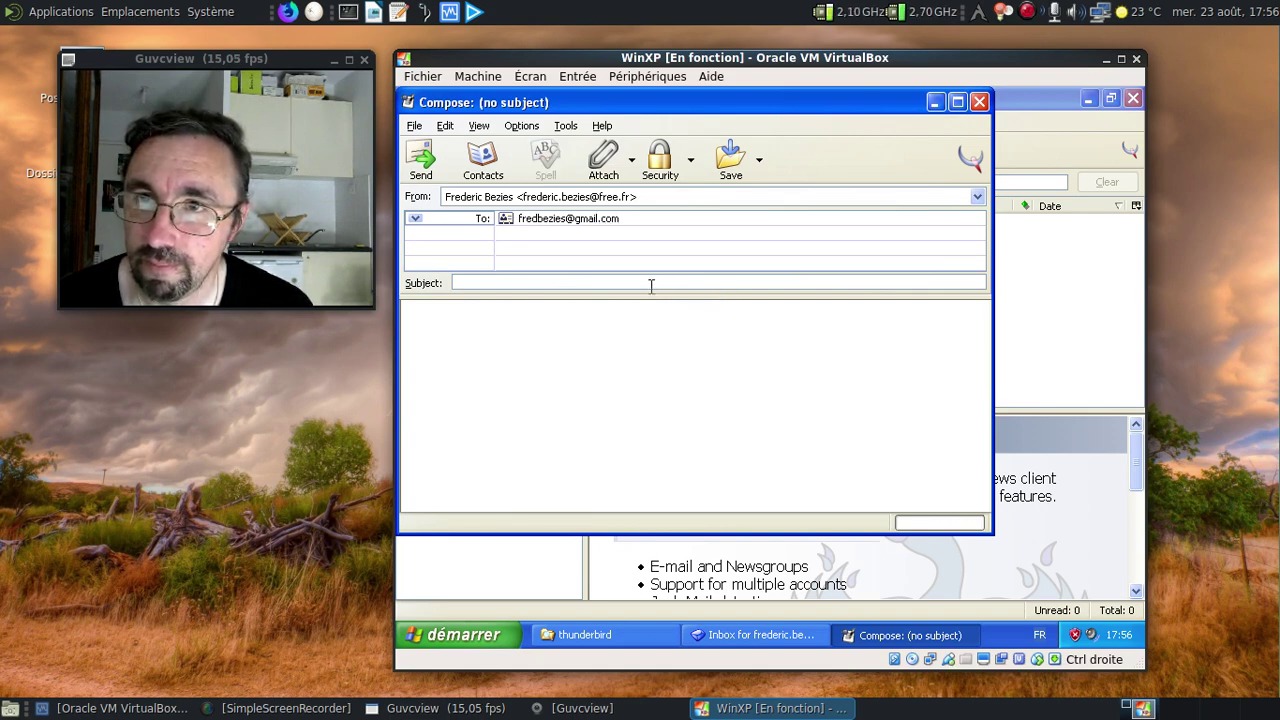
type("essa")
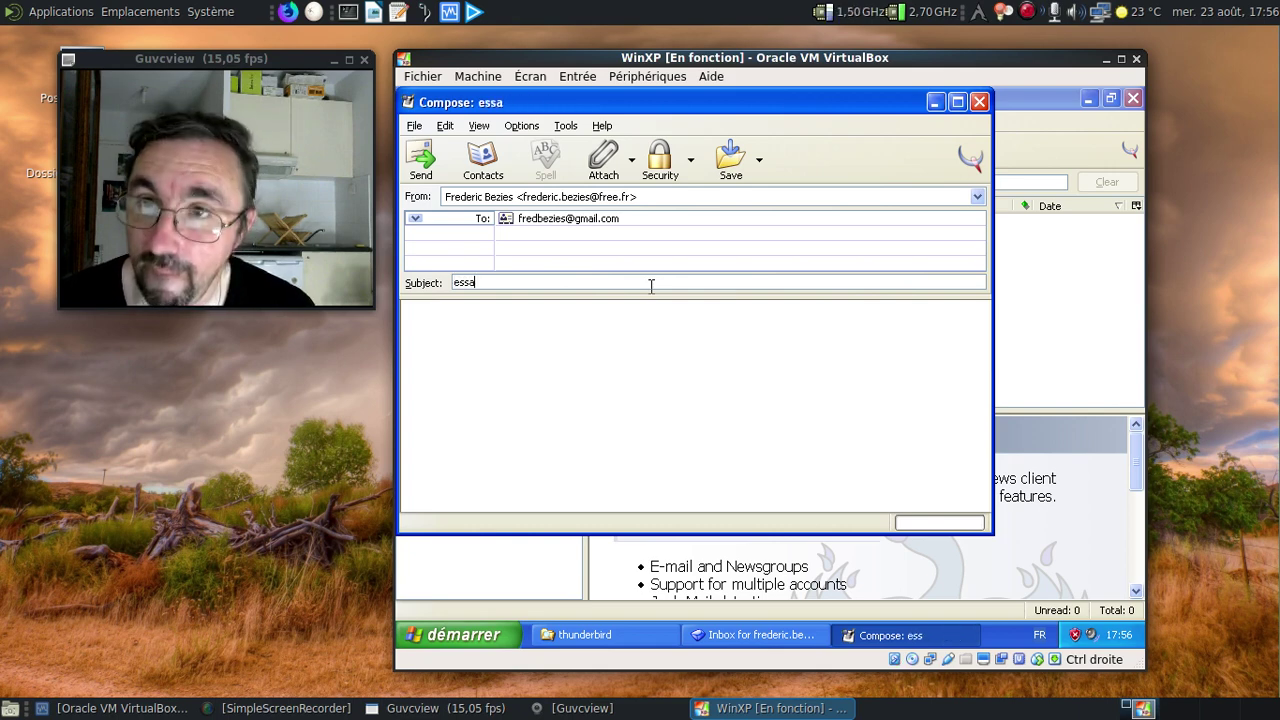
type("i avec T")
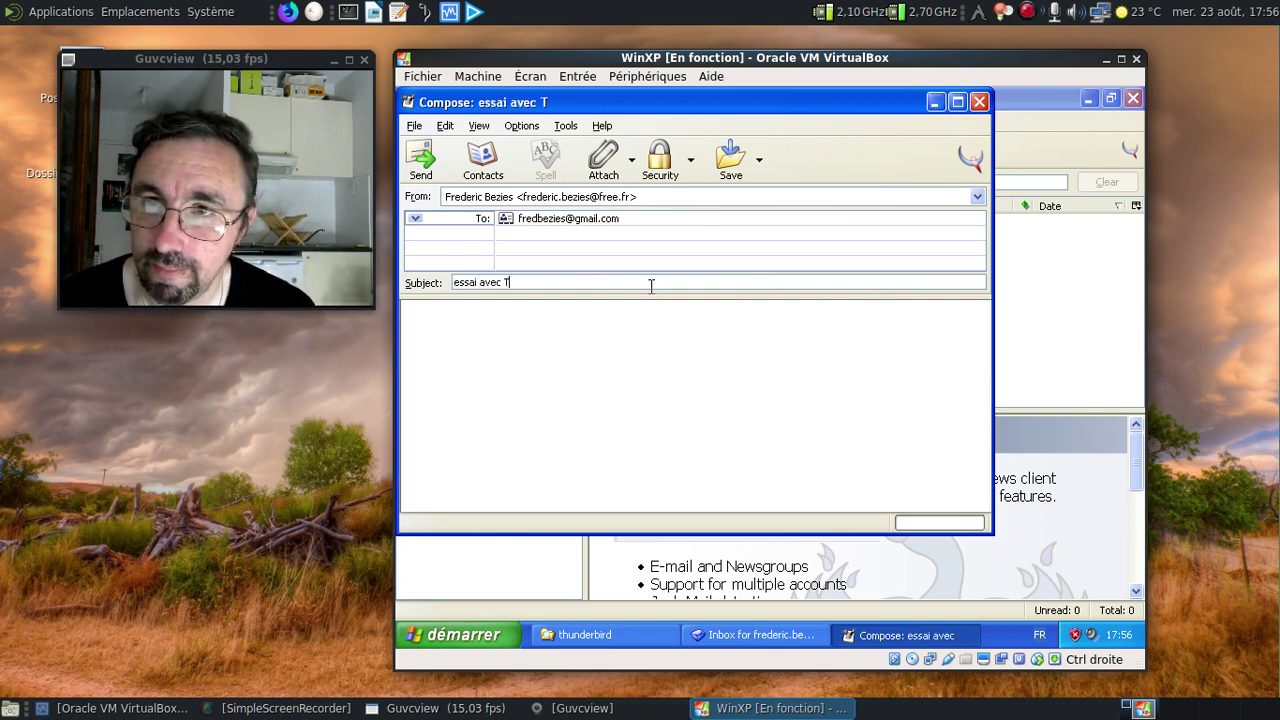
type("hunderbird")
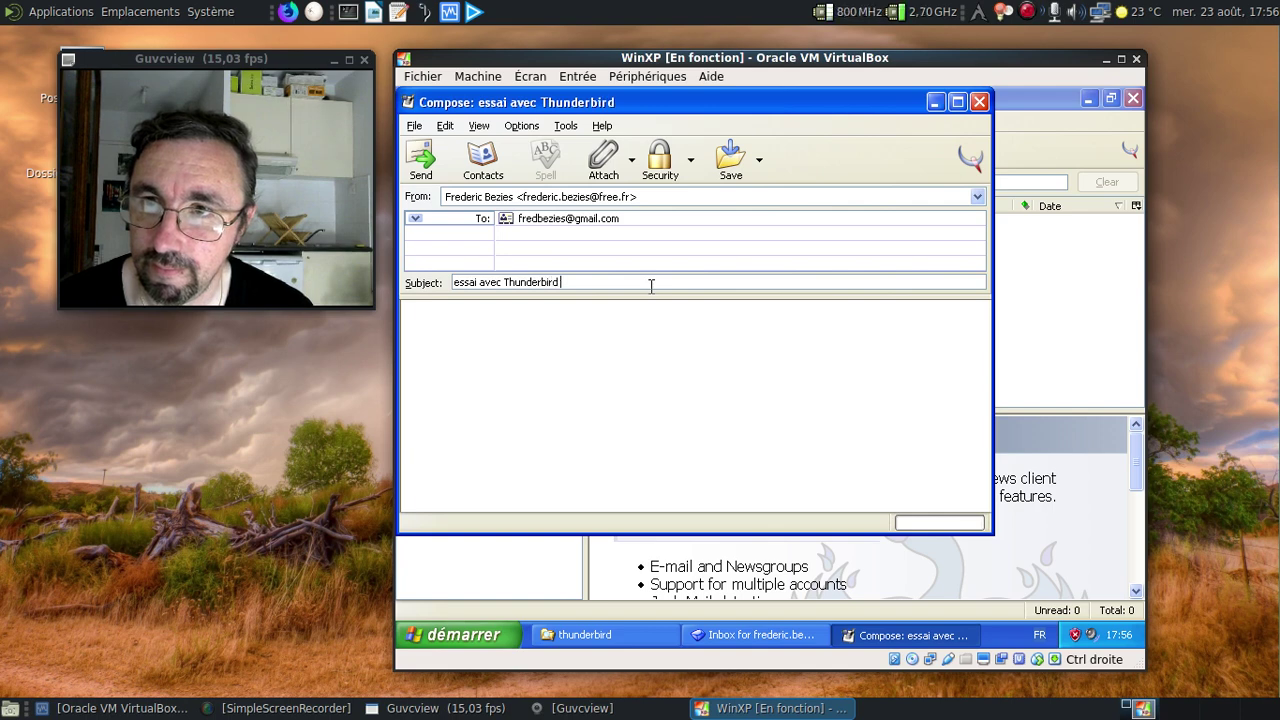
type(" 0.1")
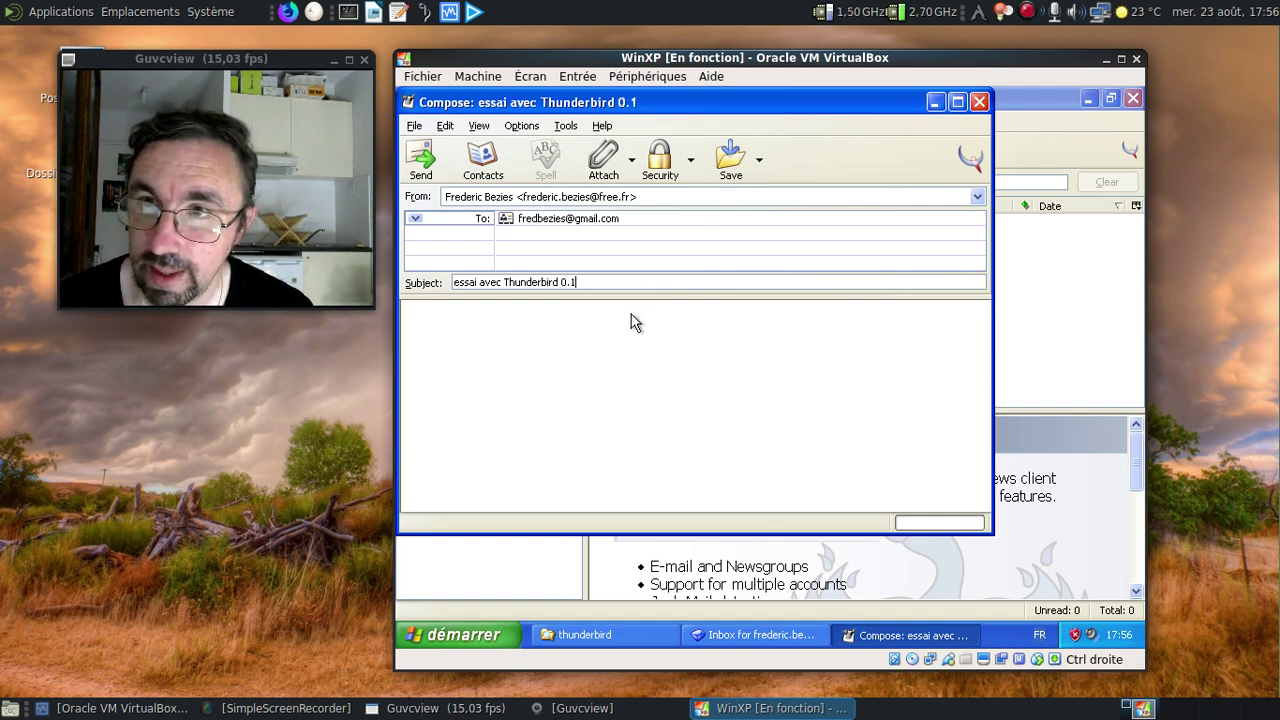
Write the body 'petit courrier composé avec Mozilla Thunberbird 0.1' and send the message.
left_click(632, 314)
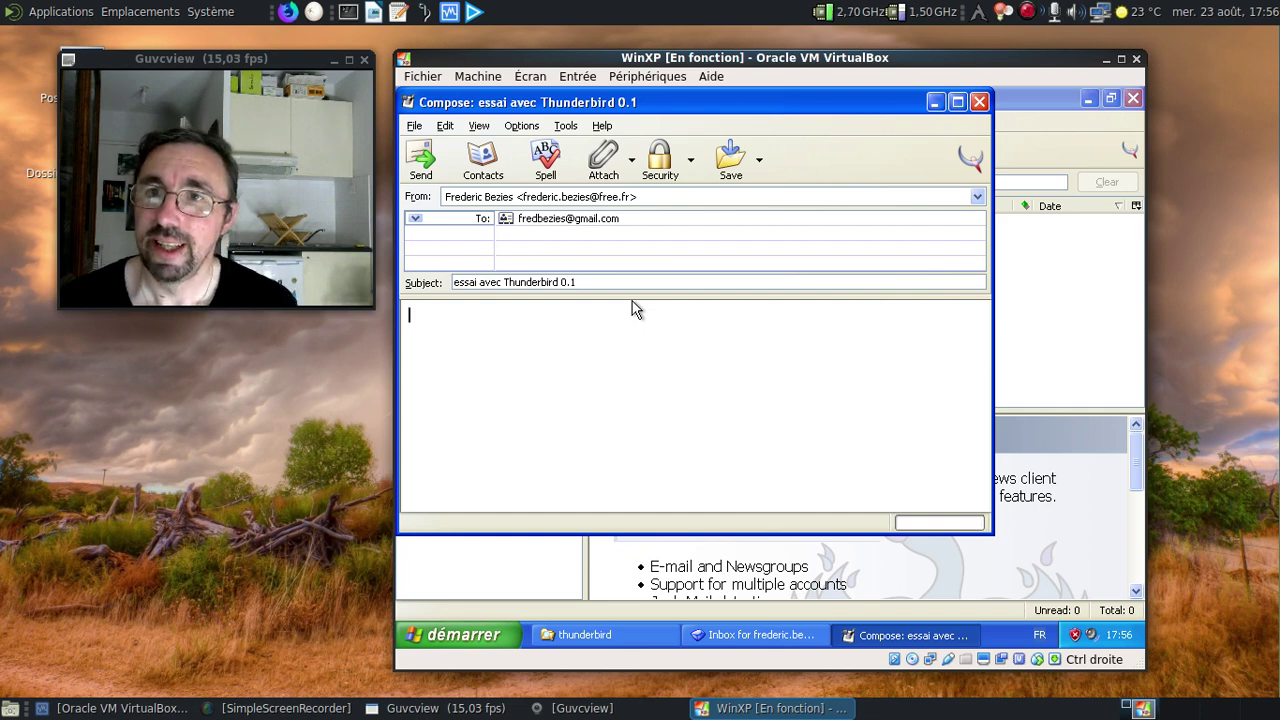
type("peti")
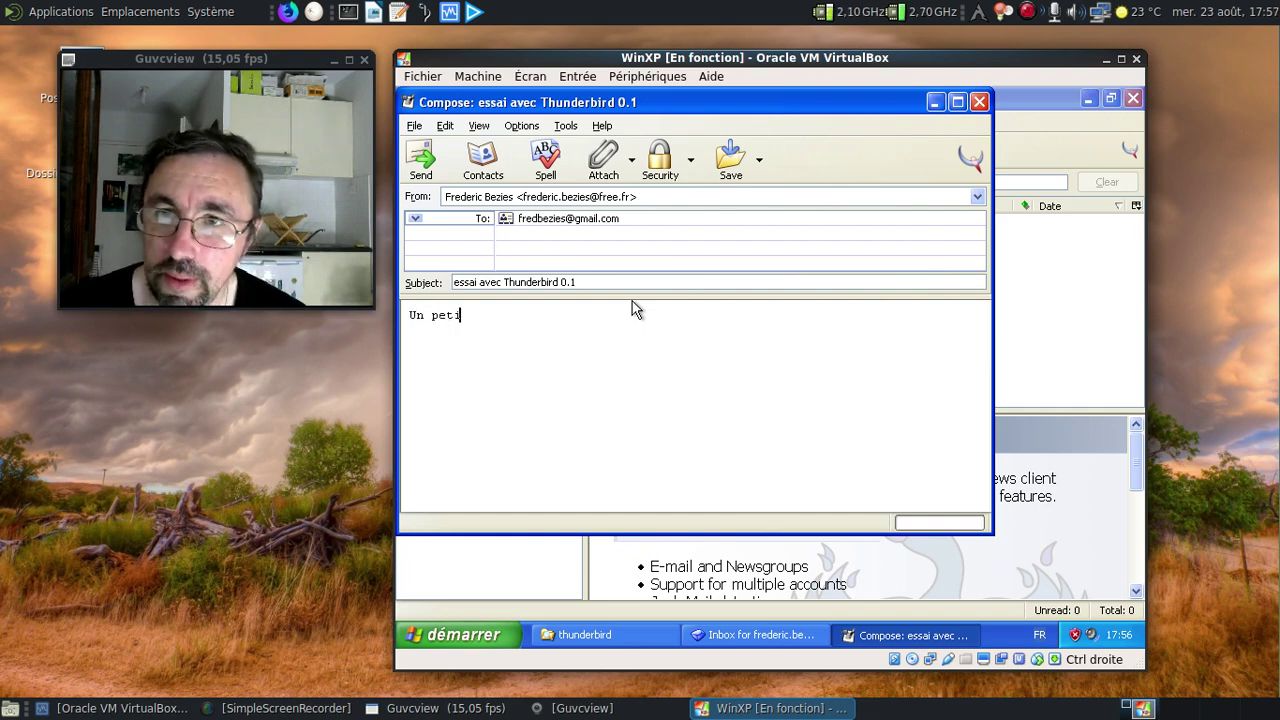
type("t courrier compos")
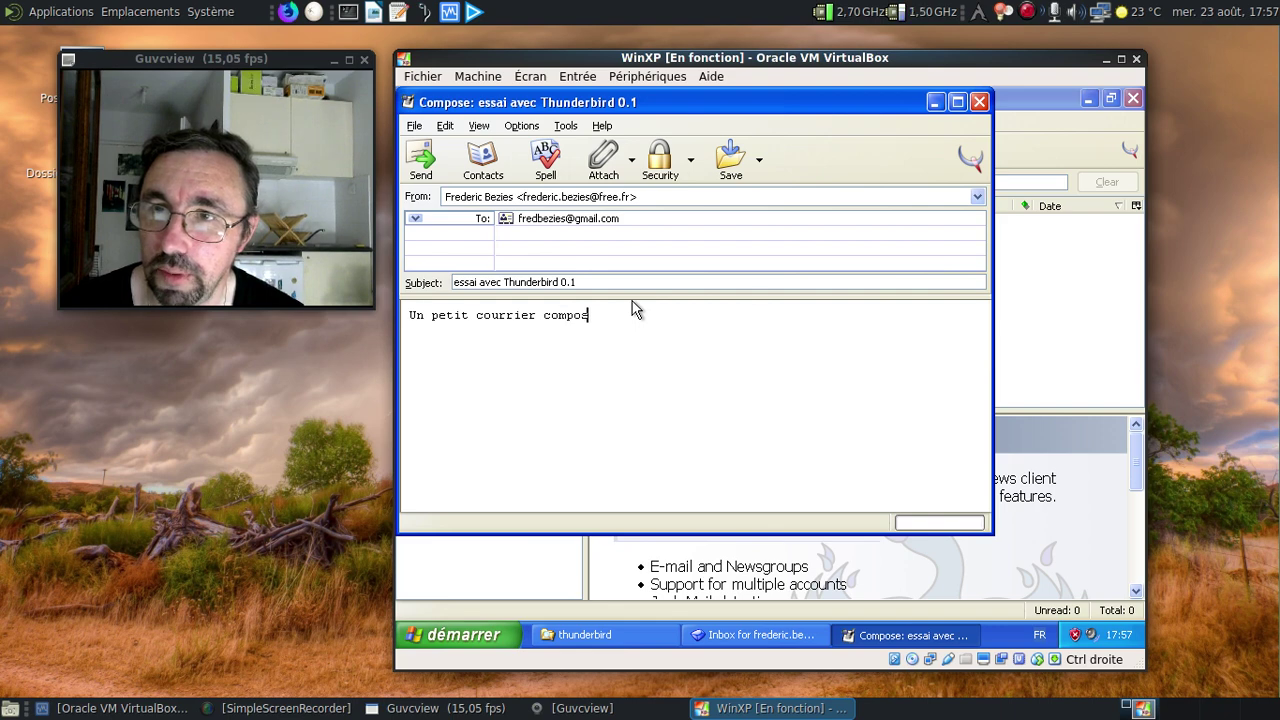
type("é avec Mozilla T")
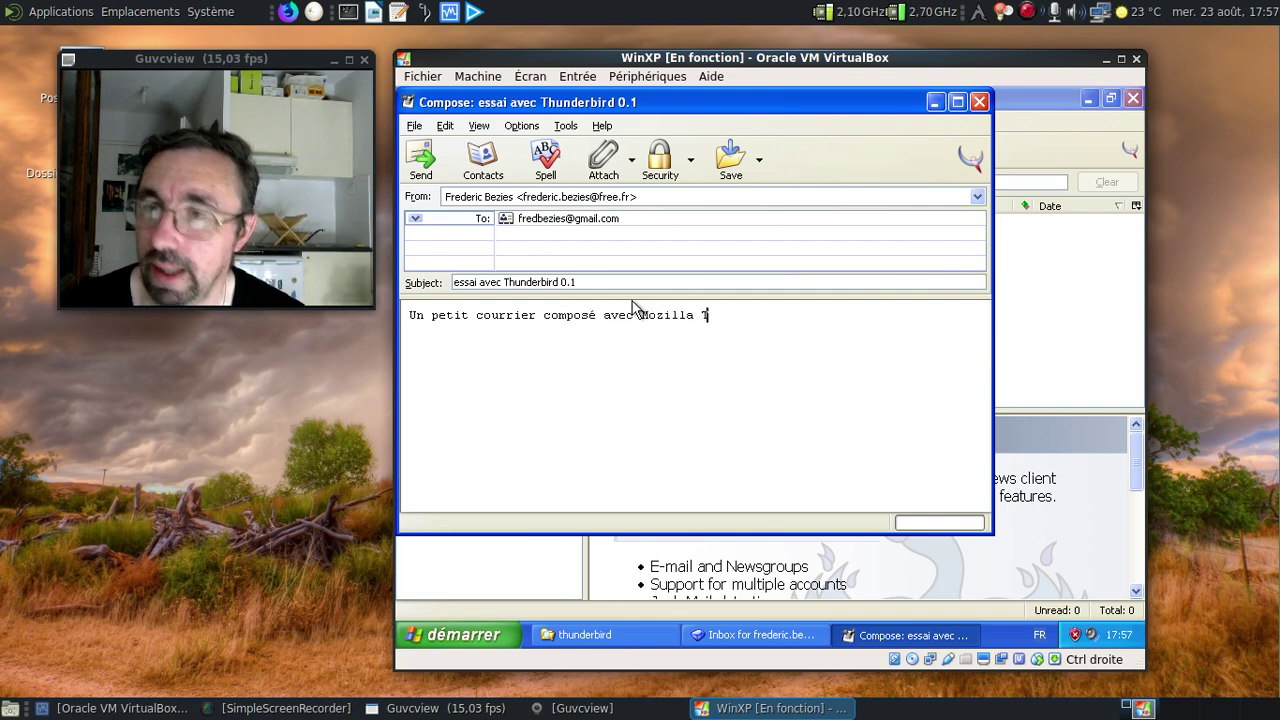
type("hunberbird ")
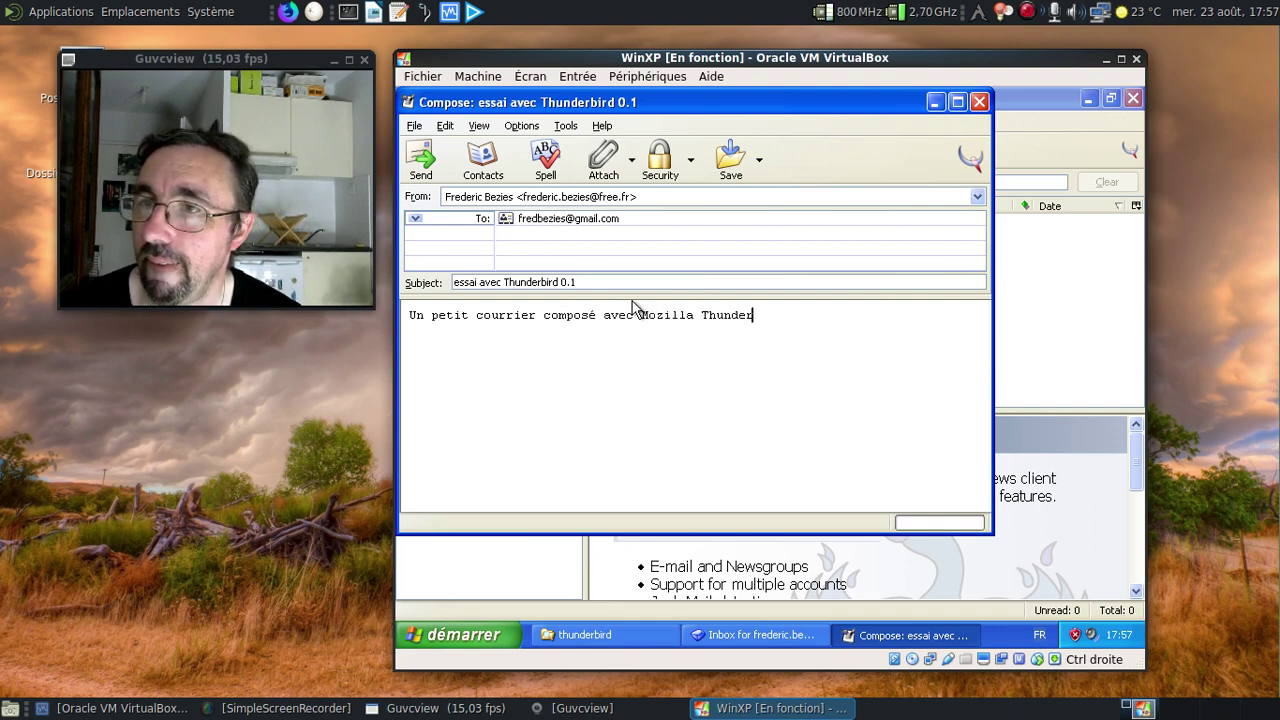
type("0.1 :D")
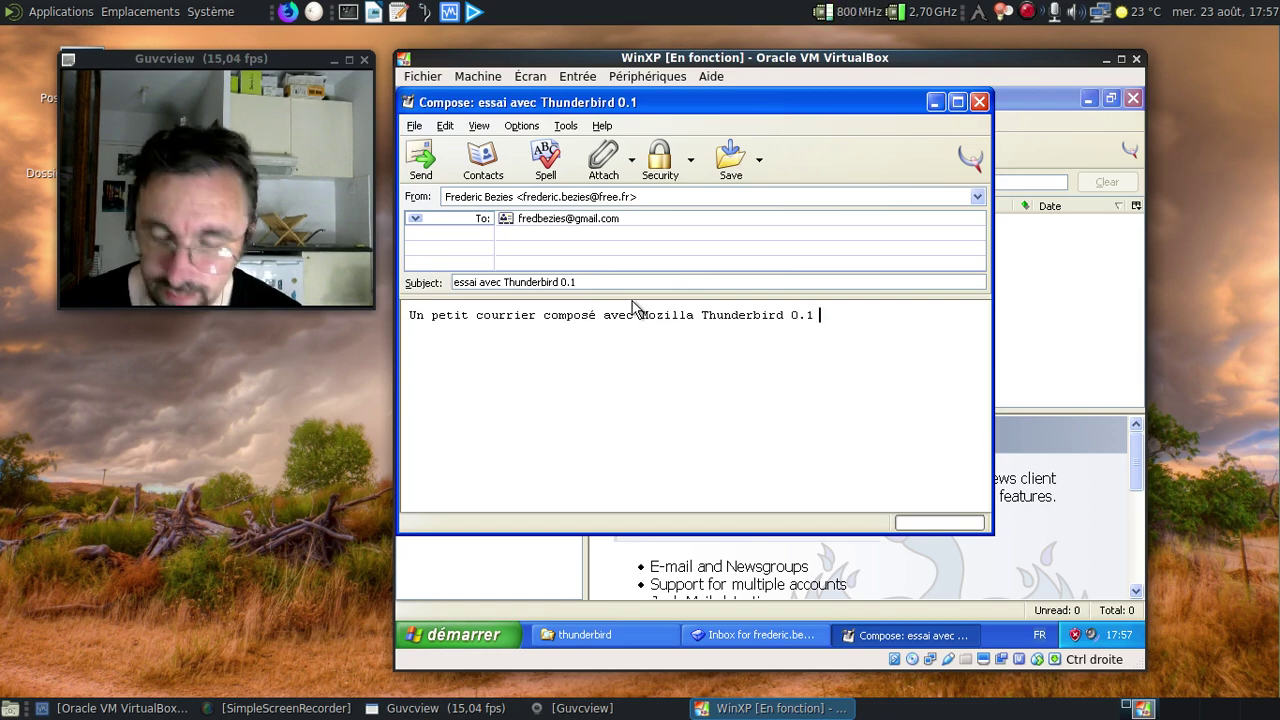
left_click(433, 158)
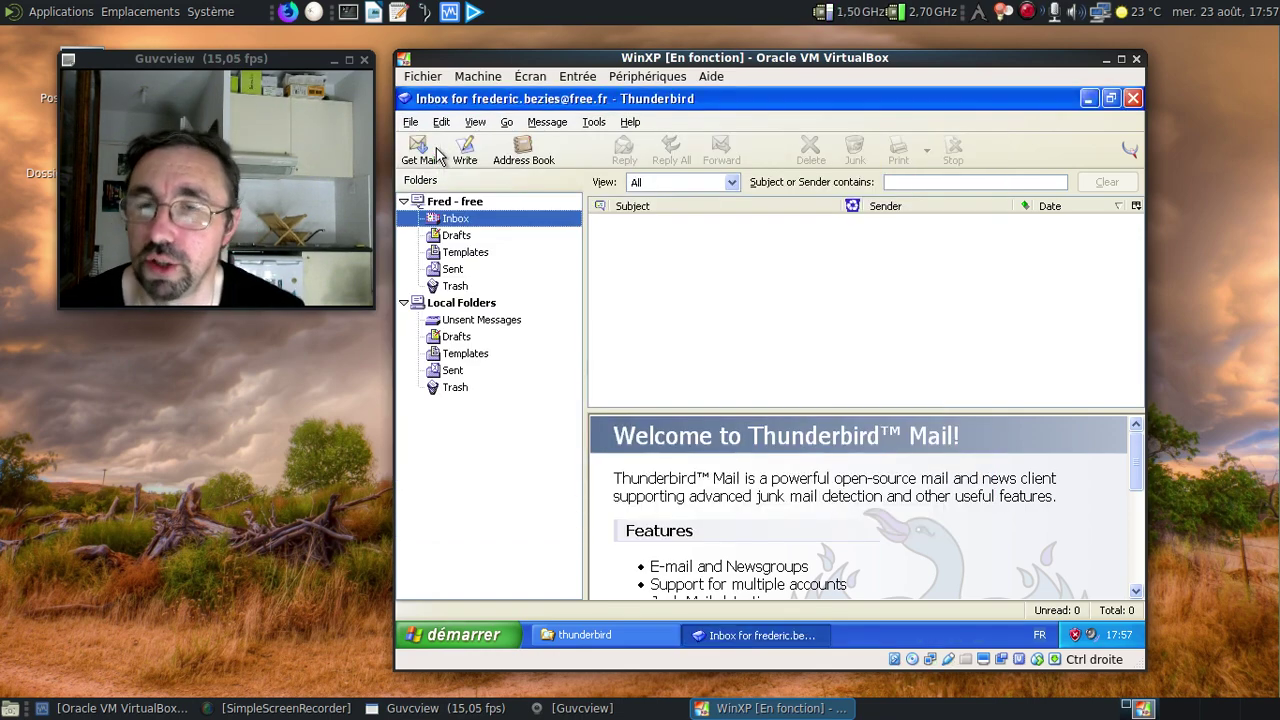
Preview the sent 'essai avec Thunderbird 0.1' message in the free account's Sent folder.
left_click(467, 274)
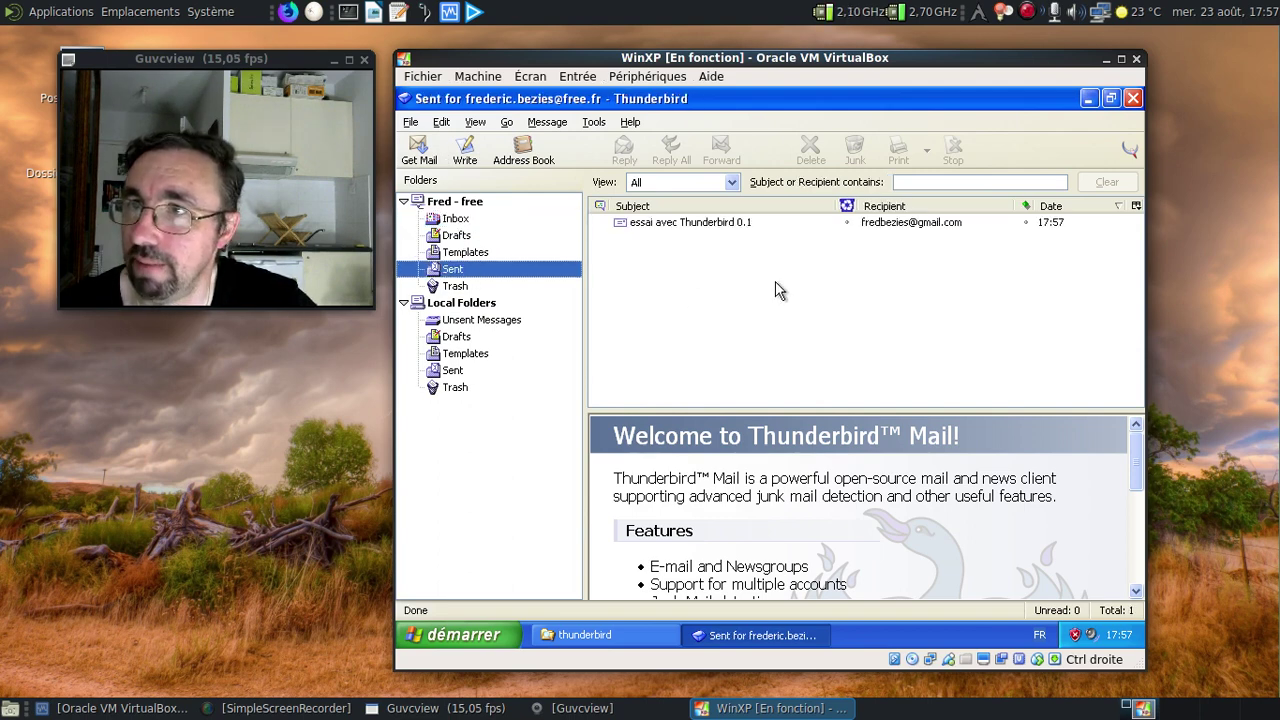
left_click(712, 224)
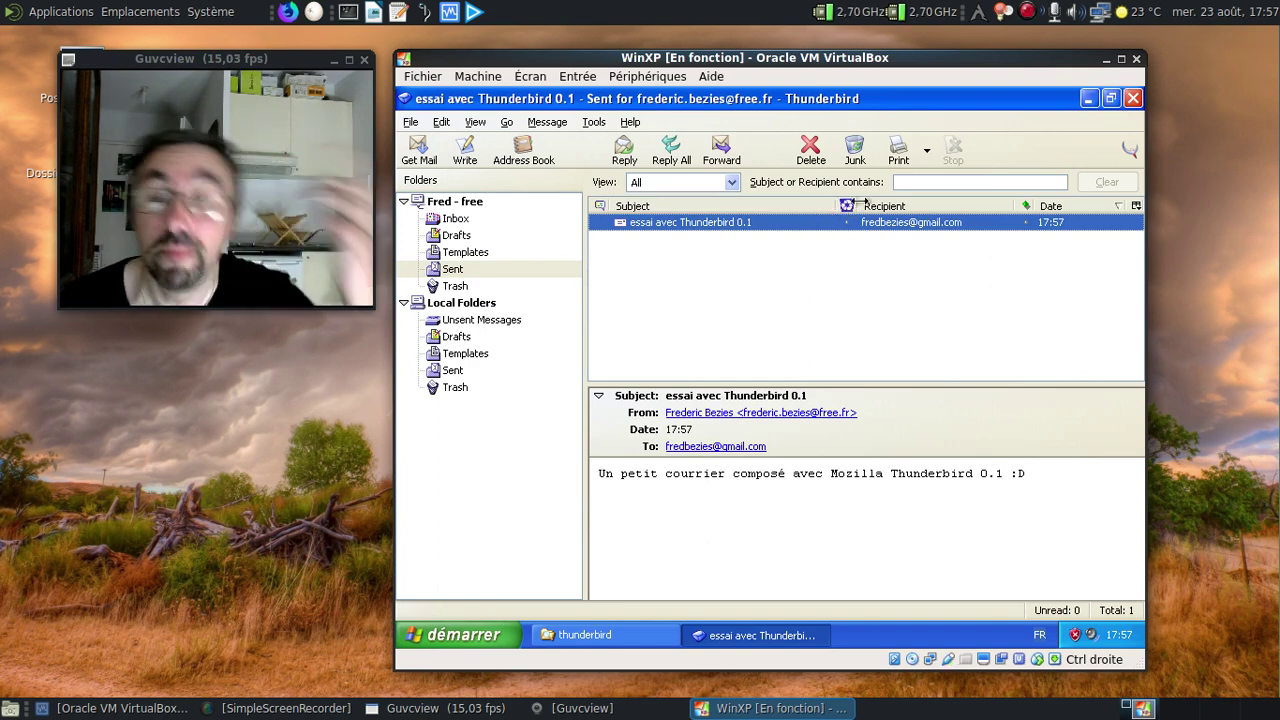
left_click(476, 123)
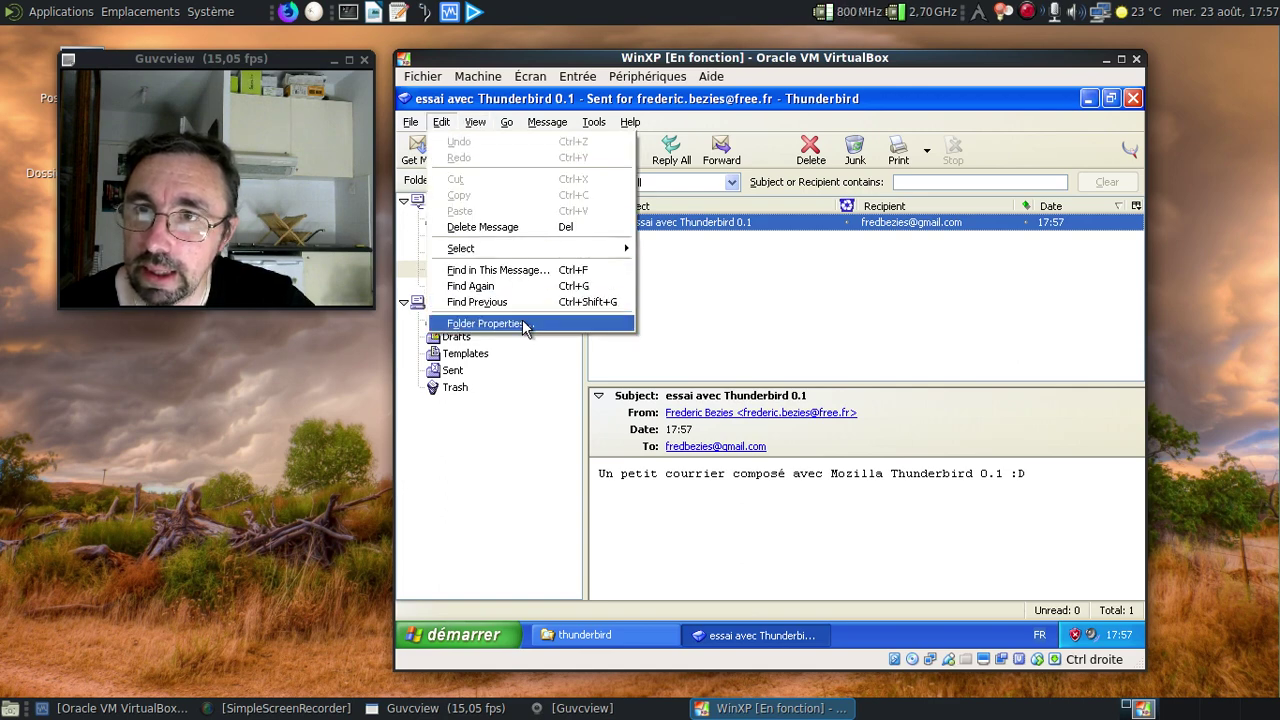
mouse_move(593, 124)
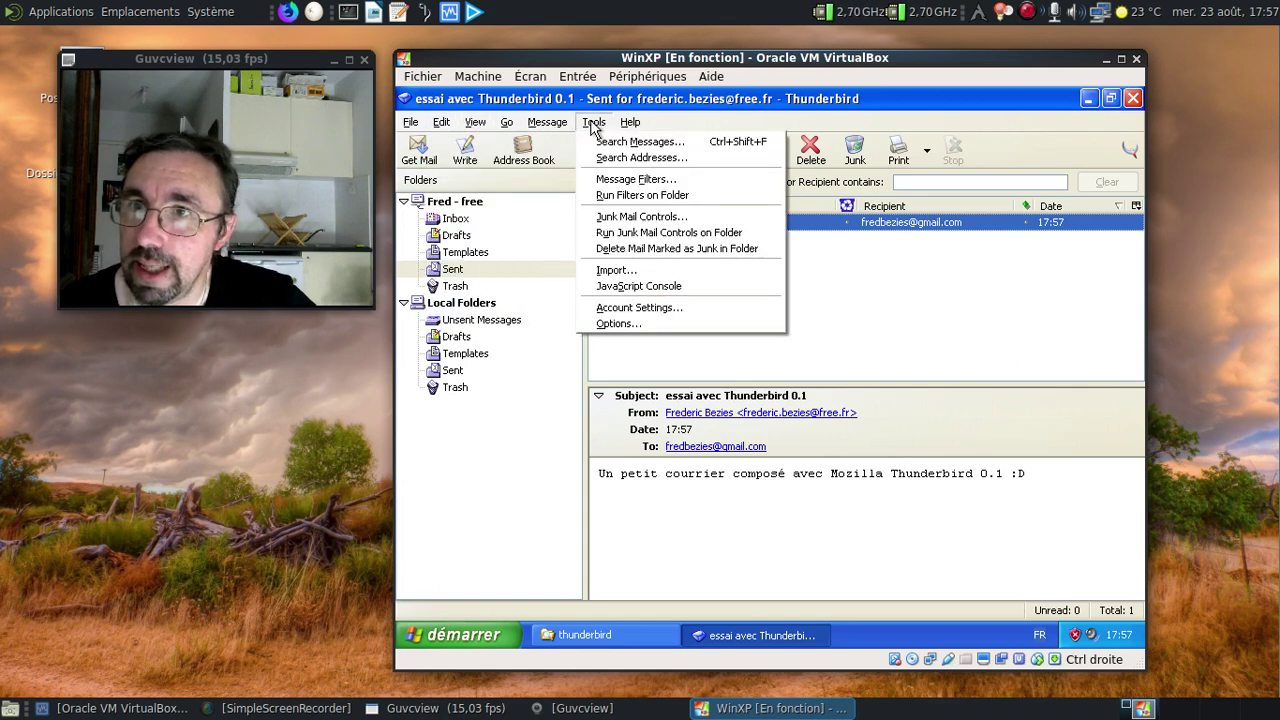
Enable adaptive junk mail detection in Junk Mail Controls and save with OK.
left_click(623, 216)
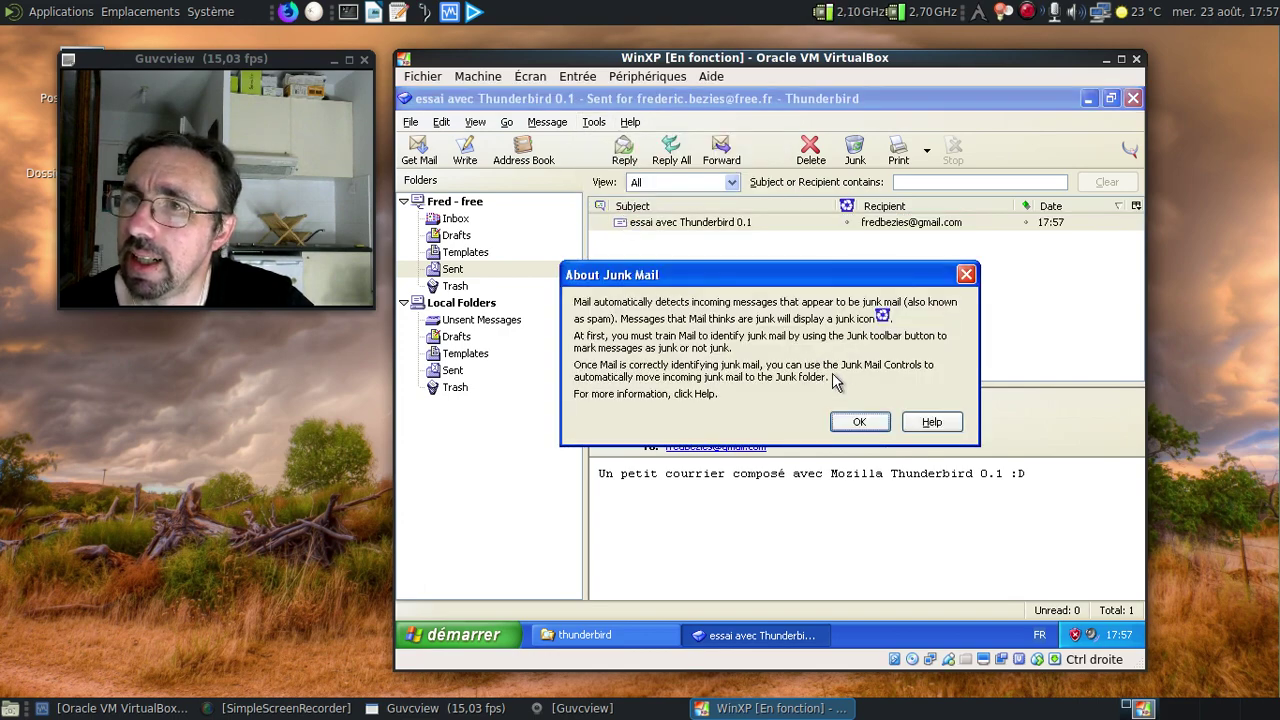
left_click(857, 422)
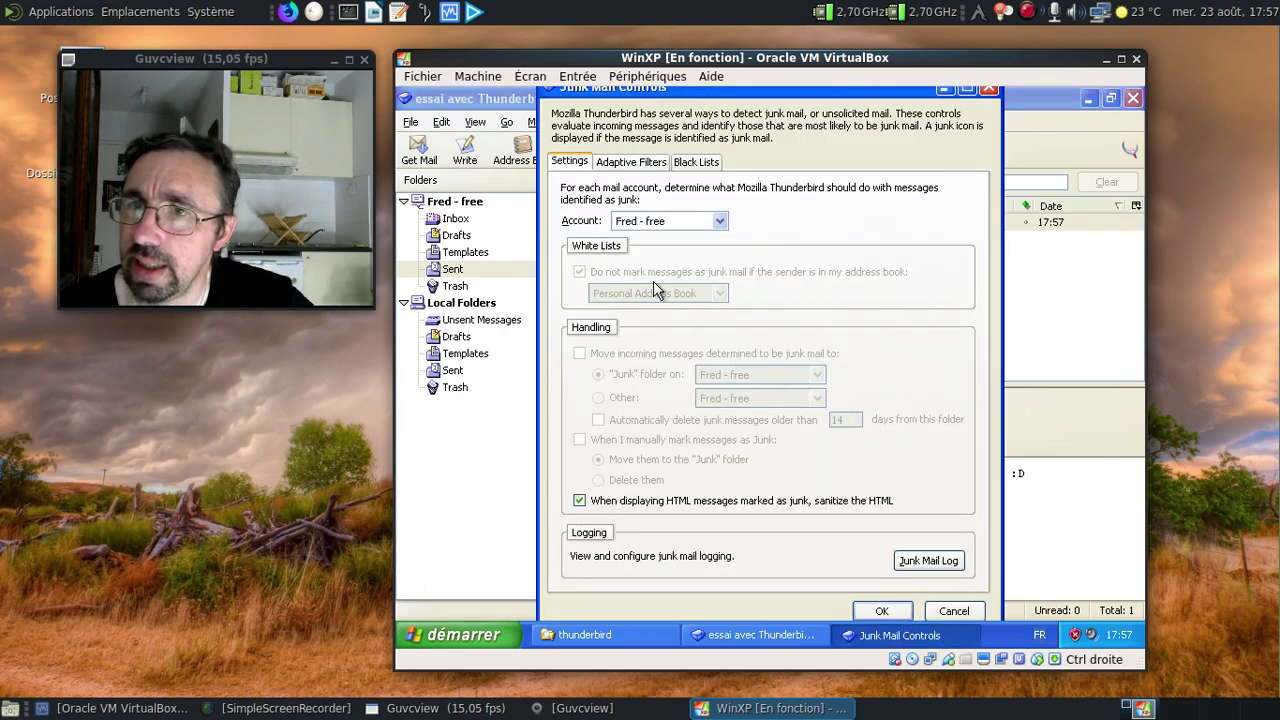
left_click(638, 163)
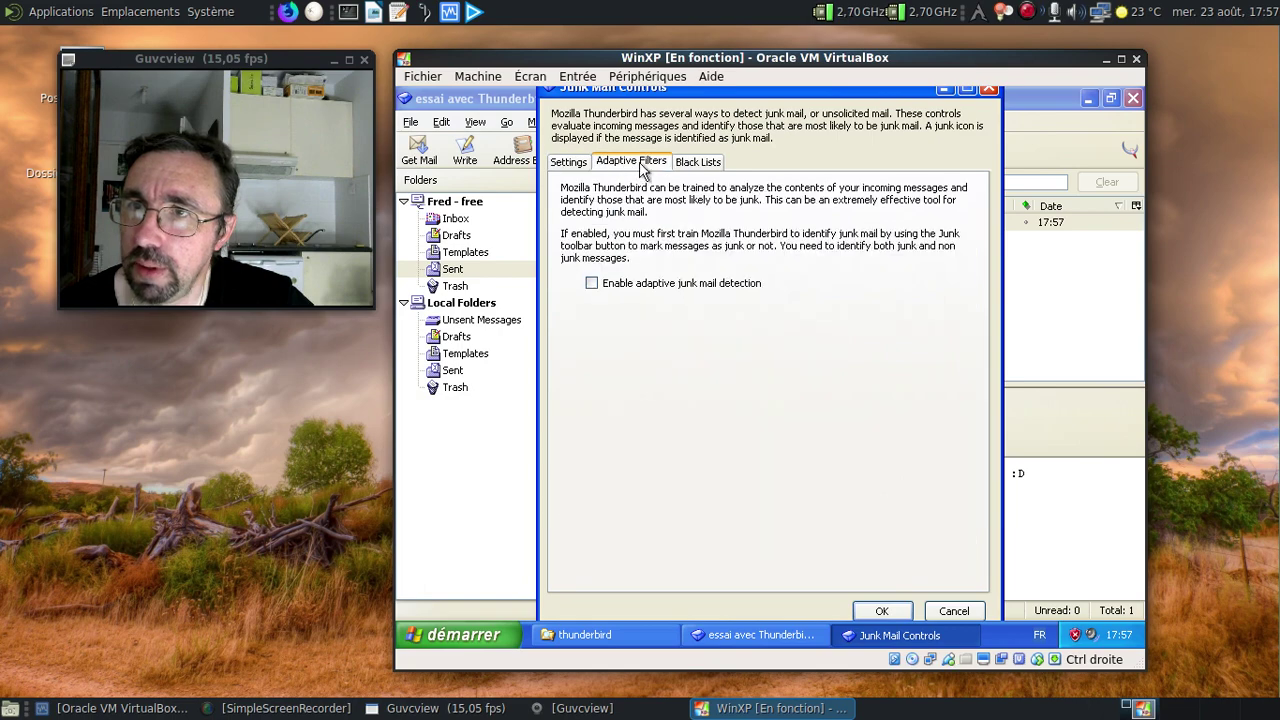
left_click(608, 286)
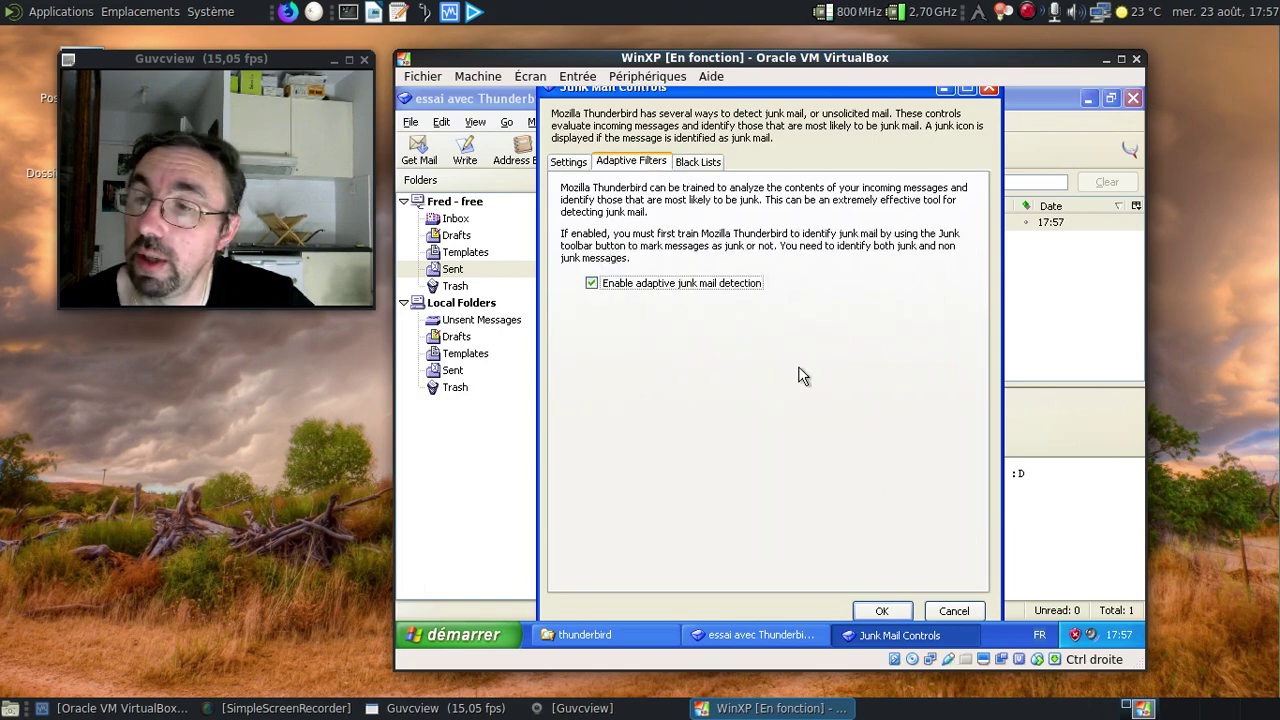
left_click(703, 163)
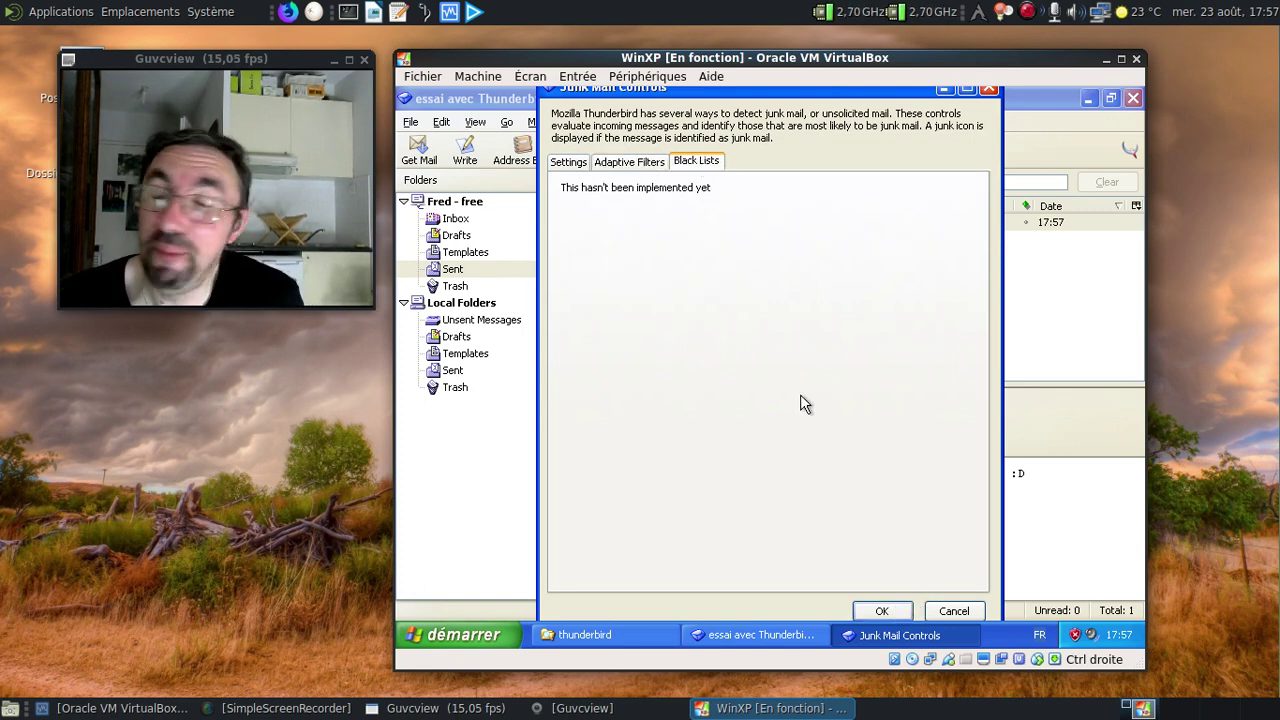
left_click(882, 610)
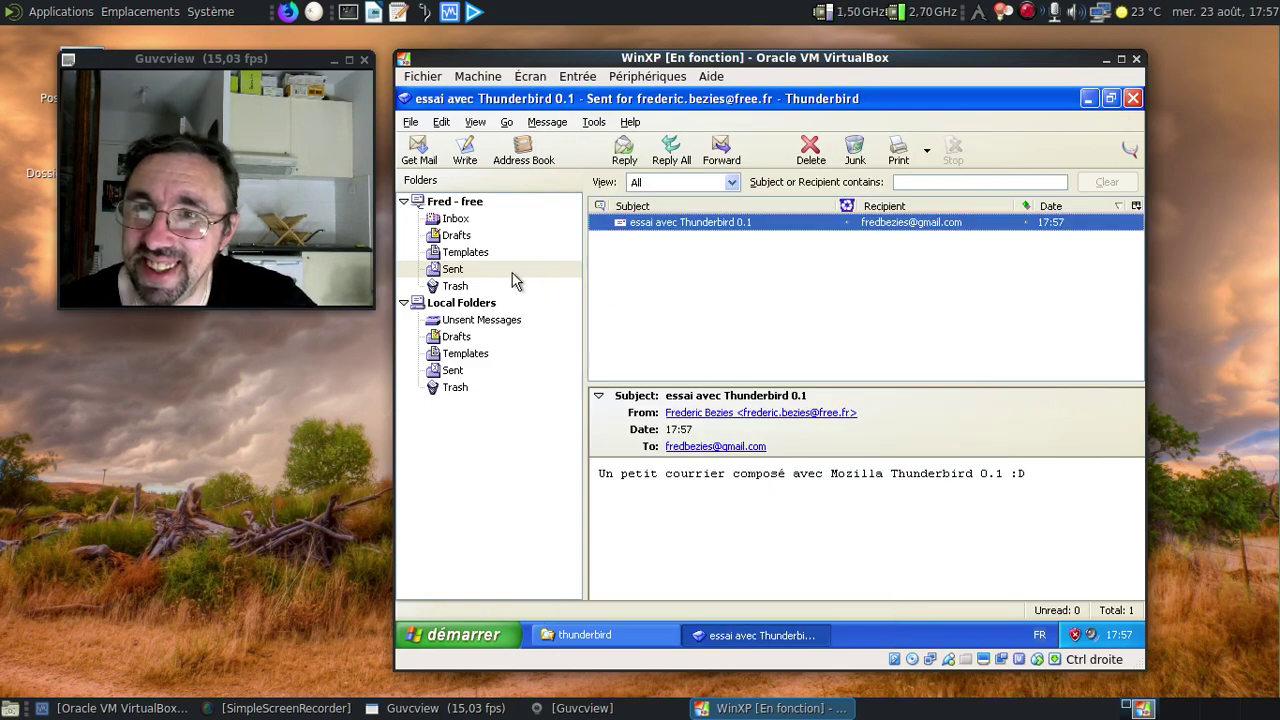
Browse the File menu for the command to add a new account.
left_click(410, 122)
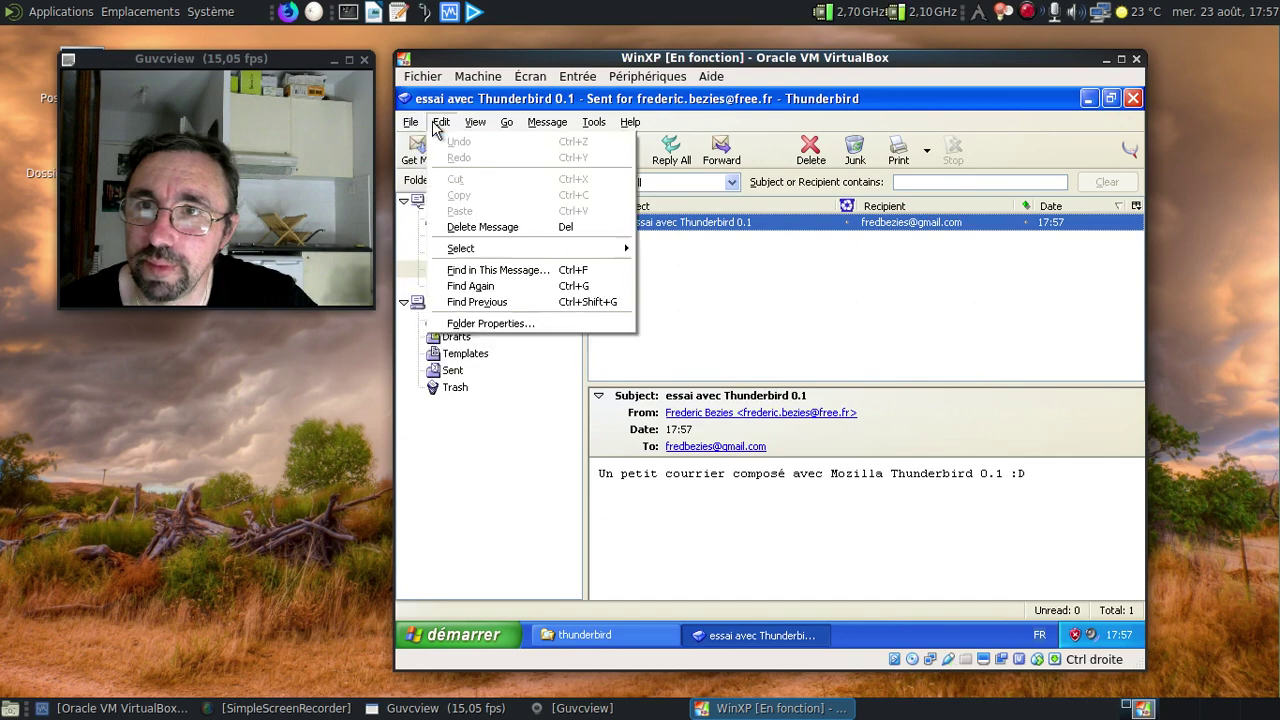
mouse_move(593, 122)
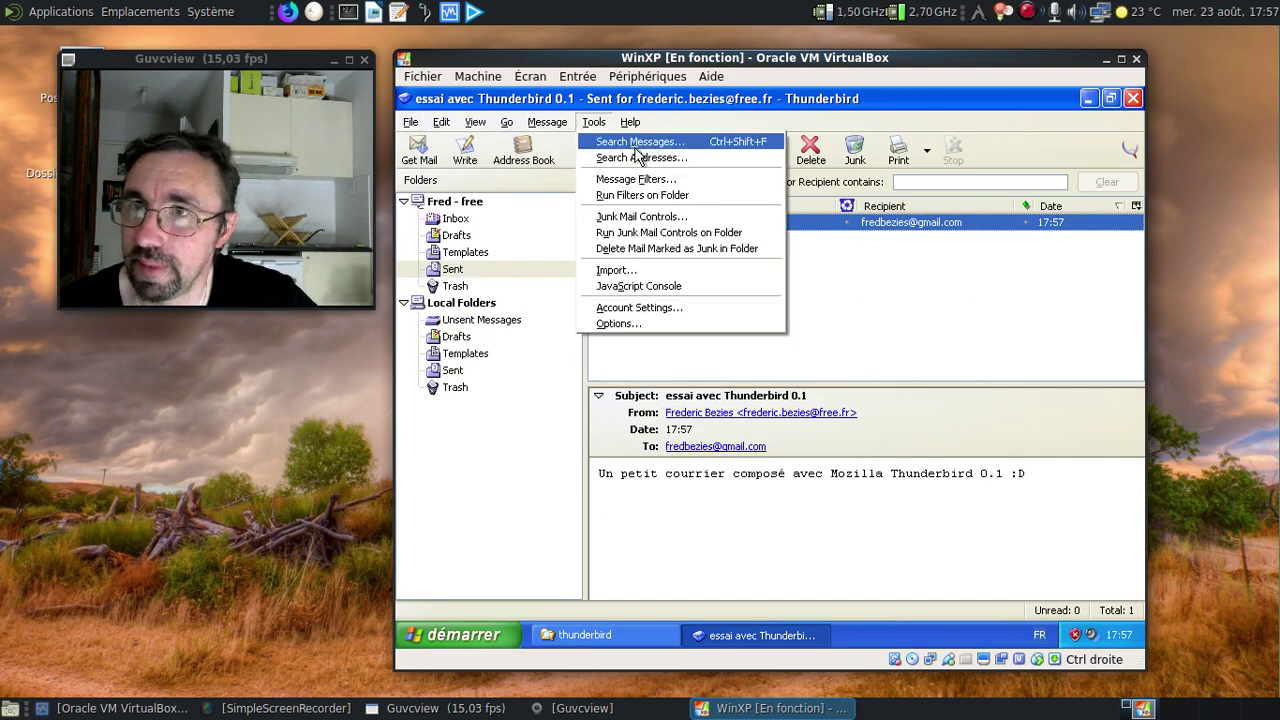
mouse_move(412, 124)
mouse_move(432, 144)
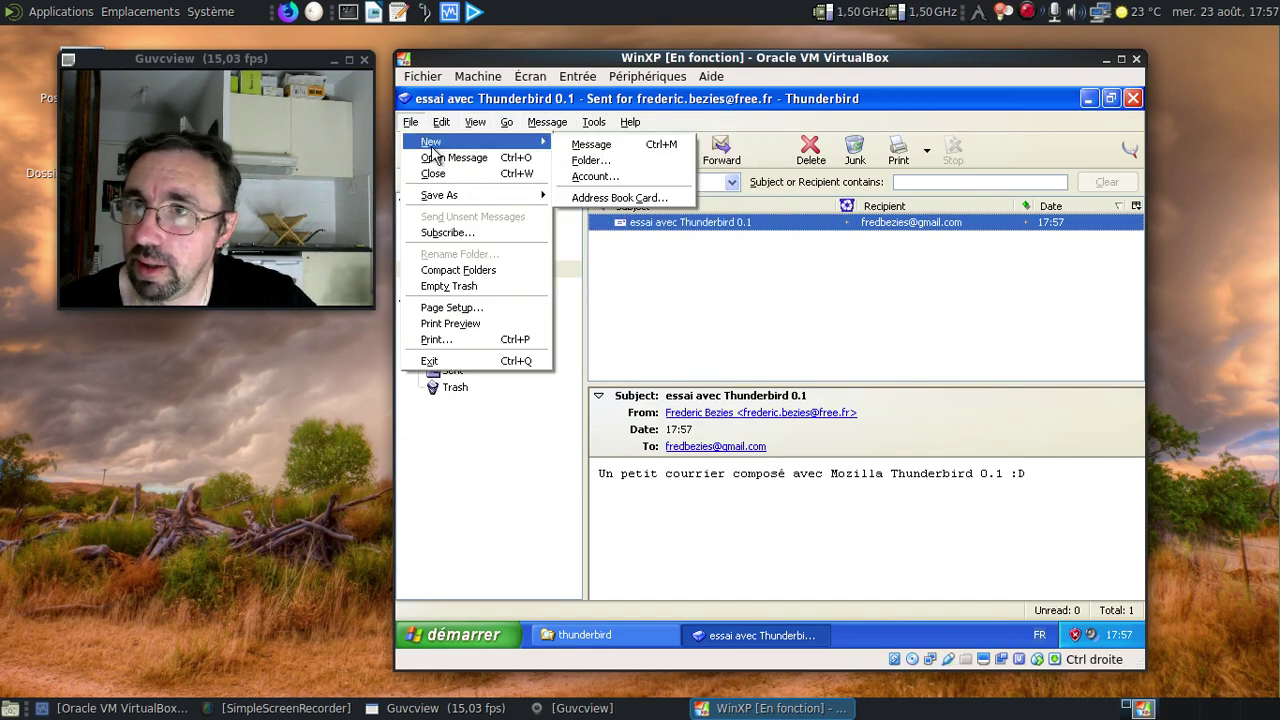
Start a Newsgroup account and enter the user's full name and e-mail address.
left_click(598, 177)
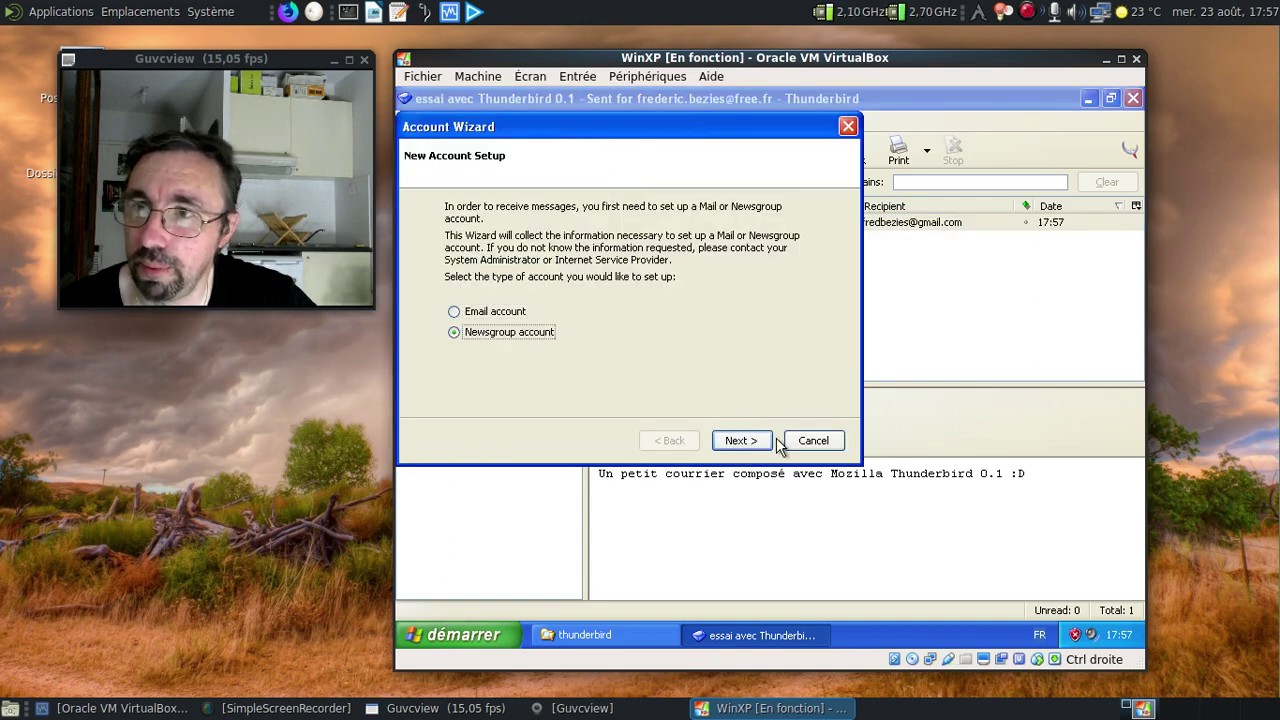
left_click(740, 441)
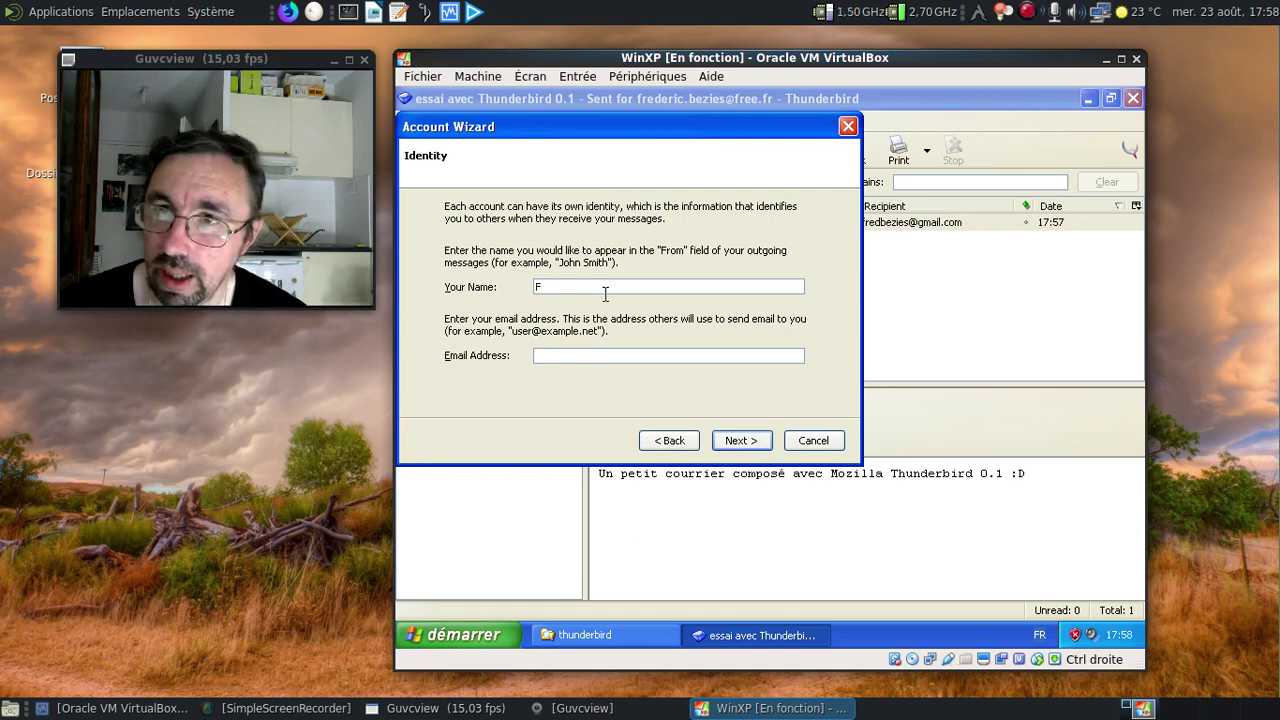
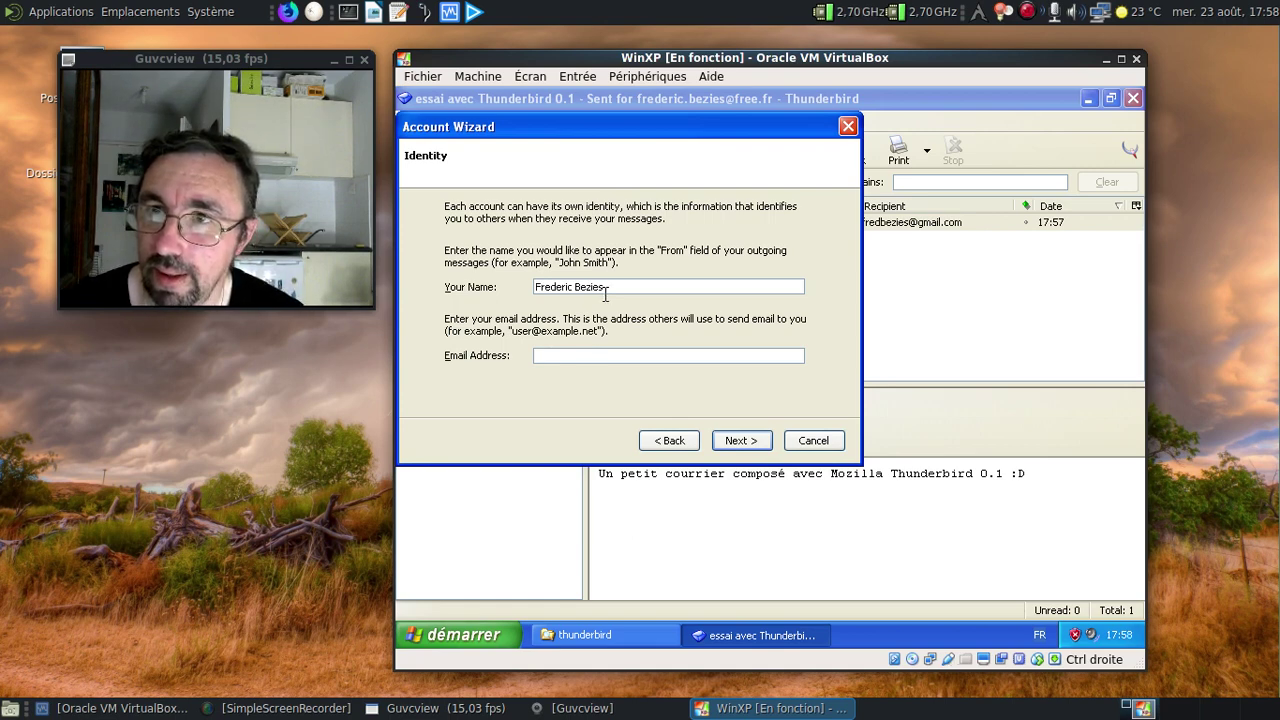
key("Tab")
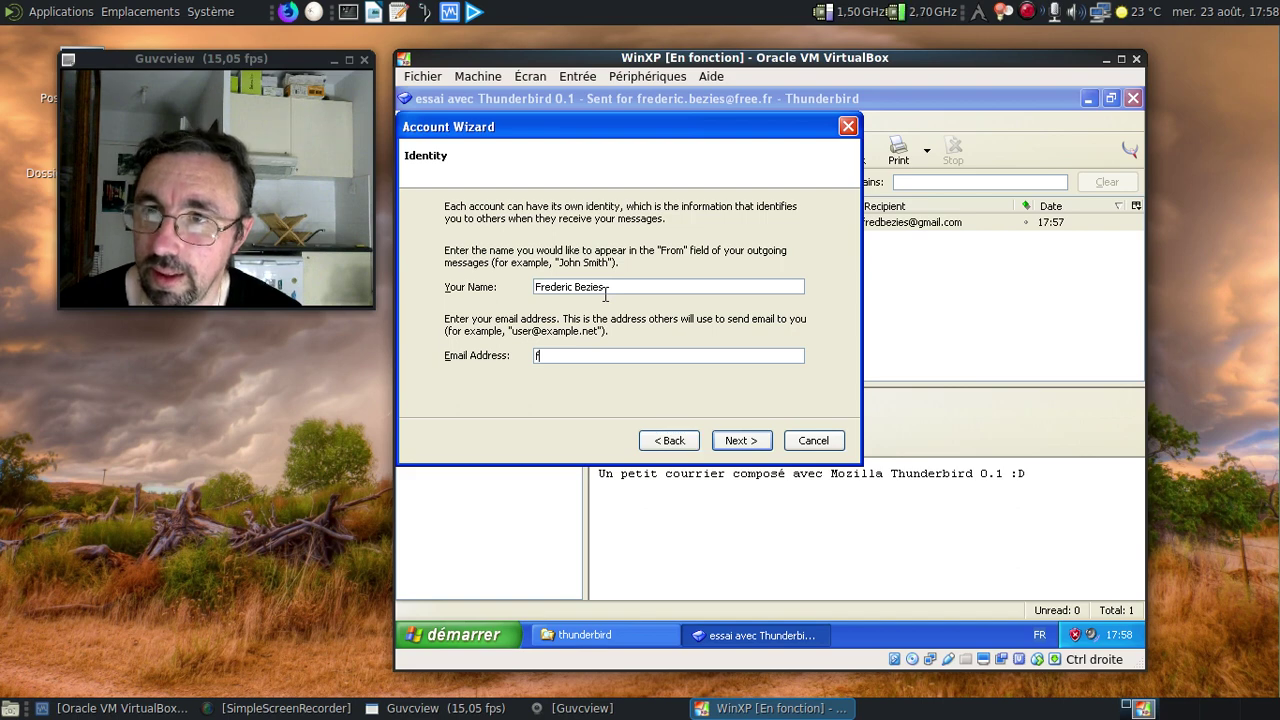
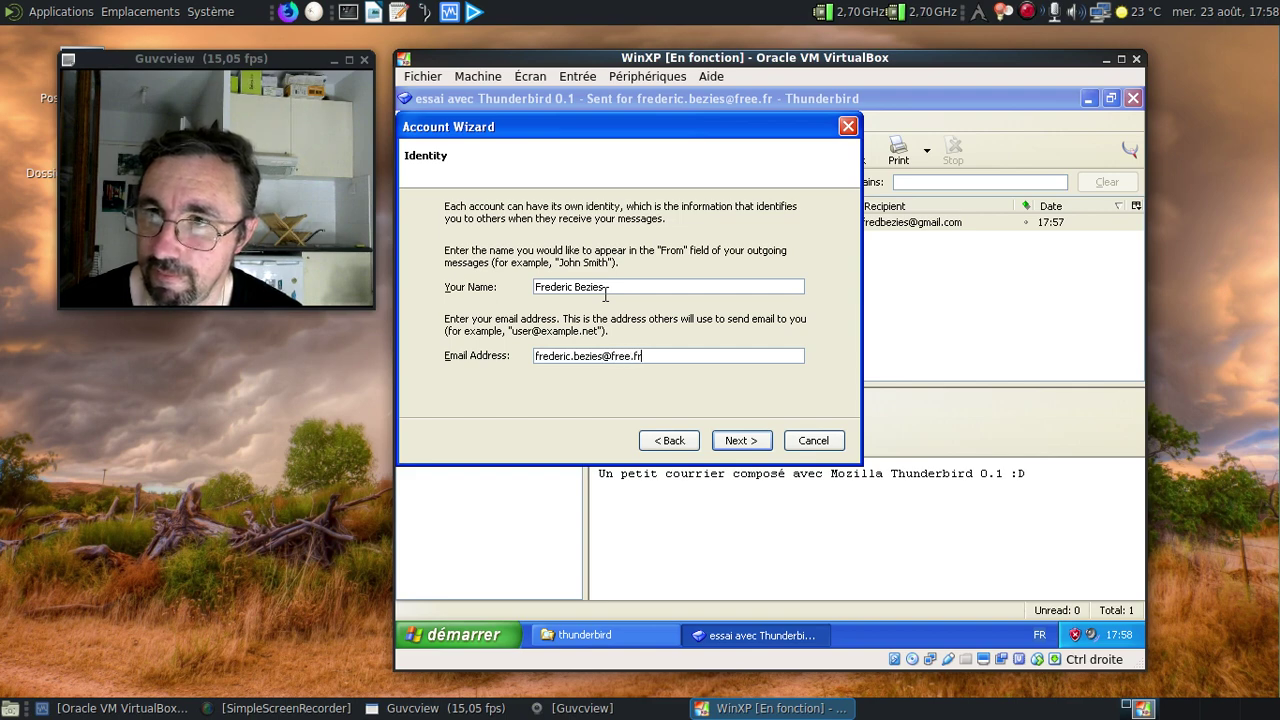
left_click(738, 439)
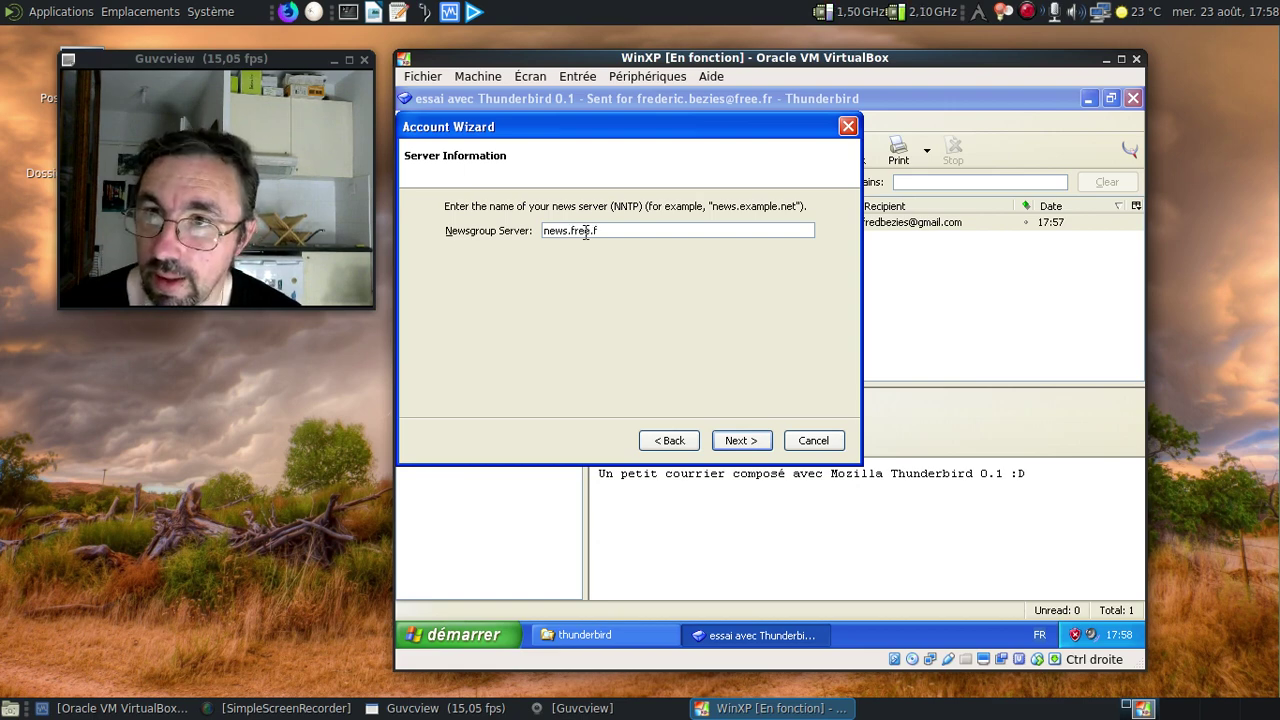
Set news.free.fr as both the news server and account name, then finish.
key("BackSpace")
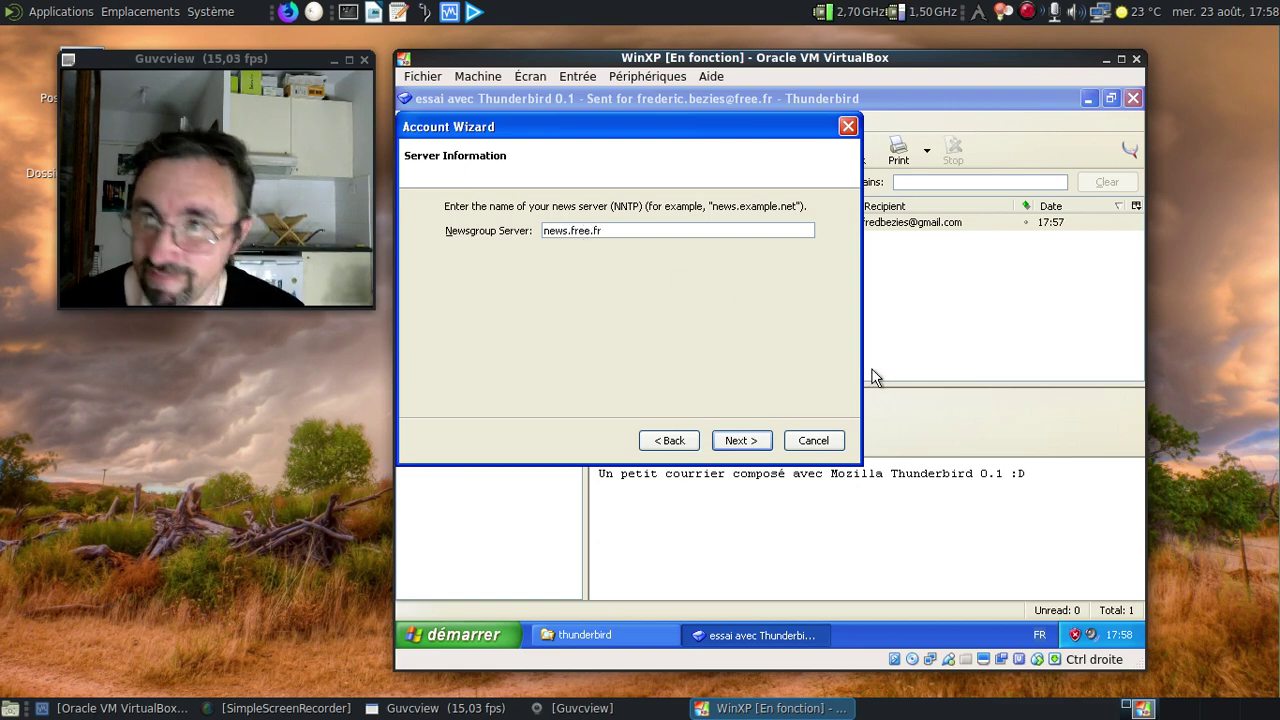
left_click(751, 449)
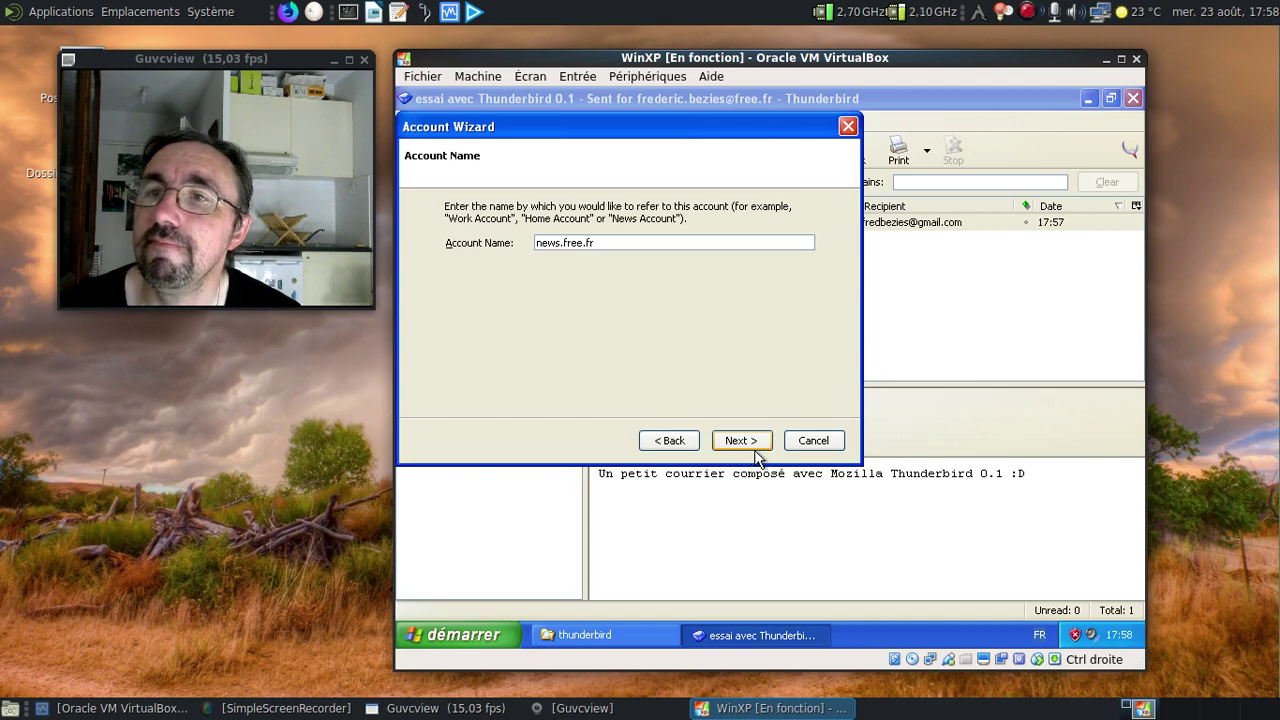
left_click(748, 446)
left_click(747, 445)
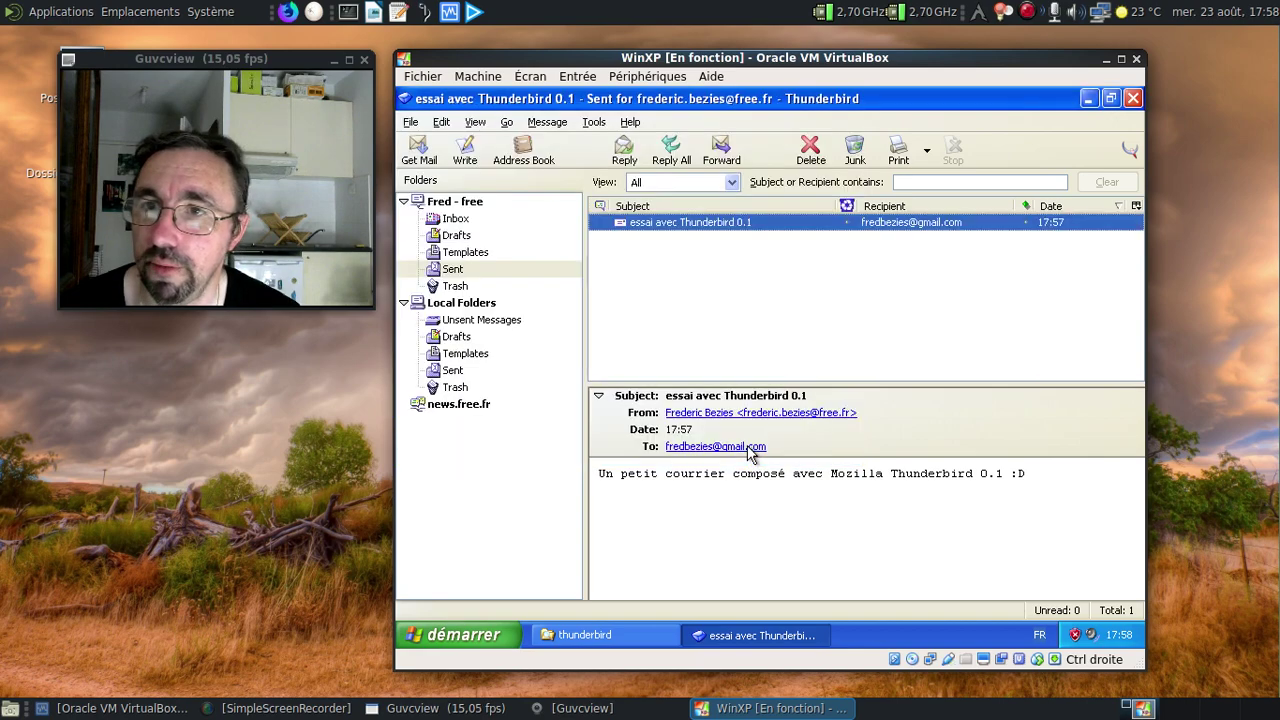
Filter the news.free.fr group list by 'fr.comp.os.lin' and subscribe to fr.comp.os.linux.debats.
left_click(505, 404)
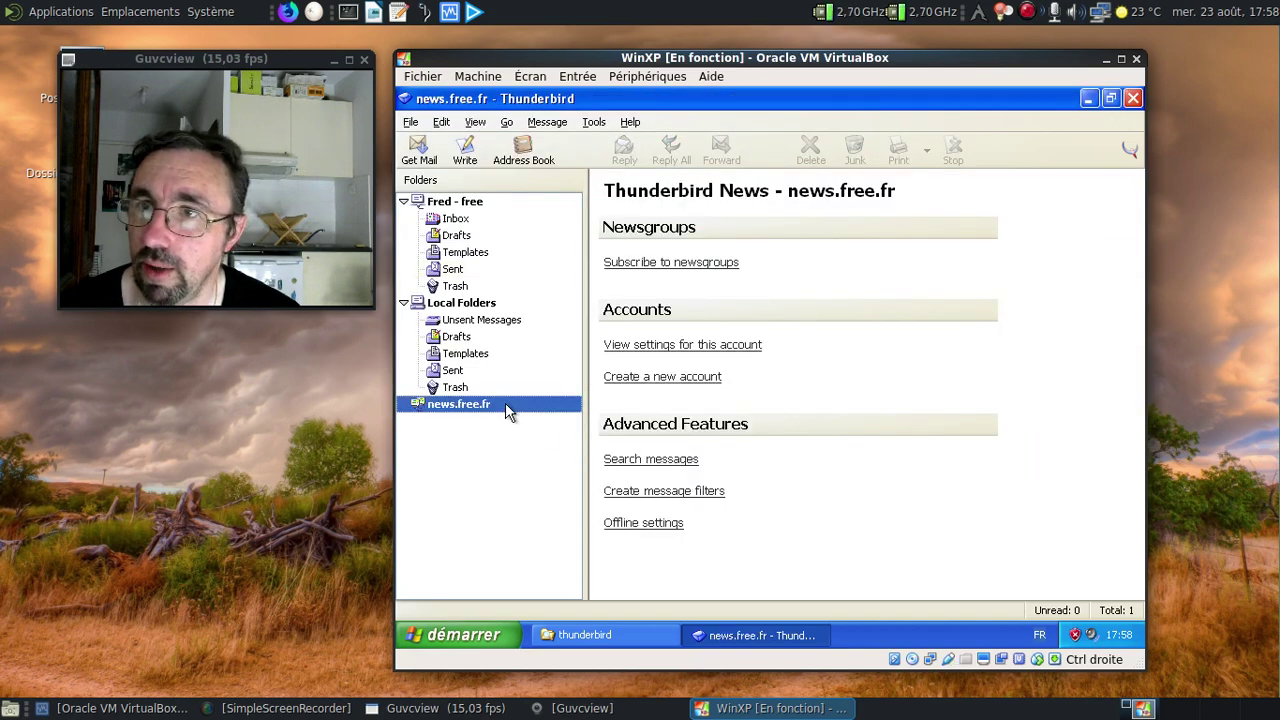
left_click(636, 264)
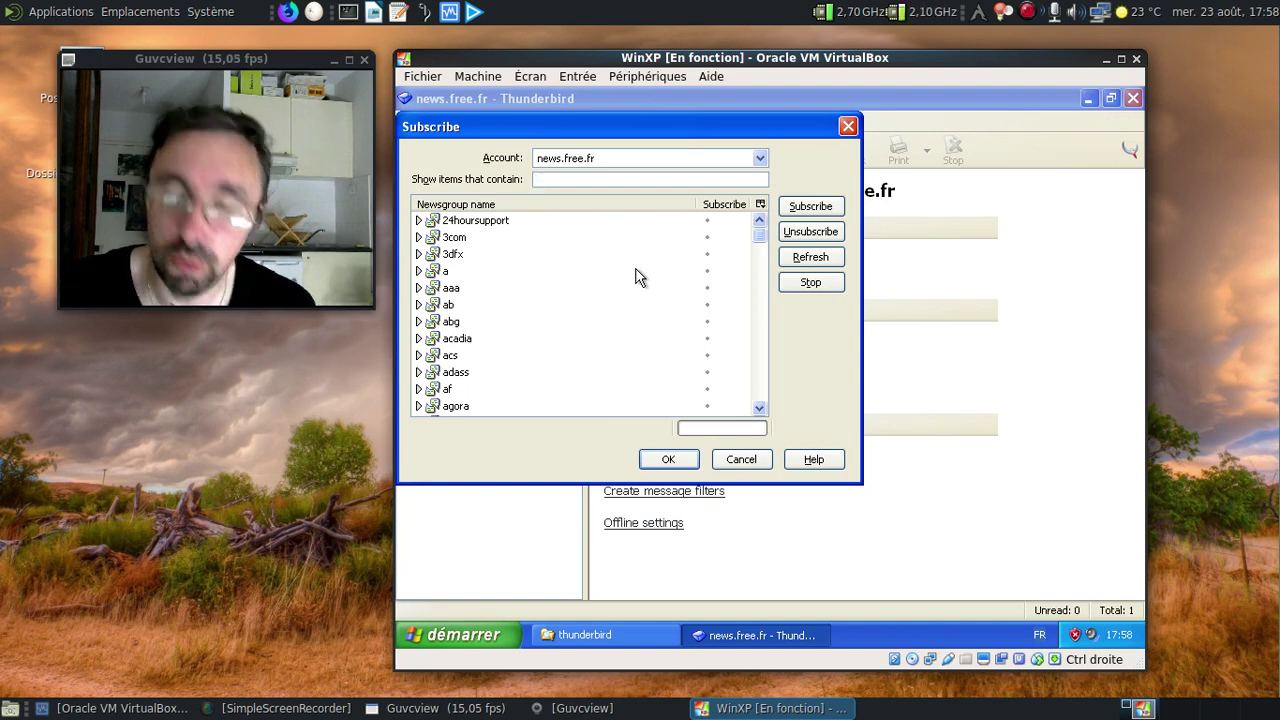
type("fr.comp.")
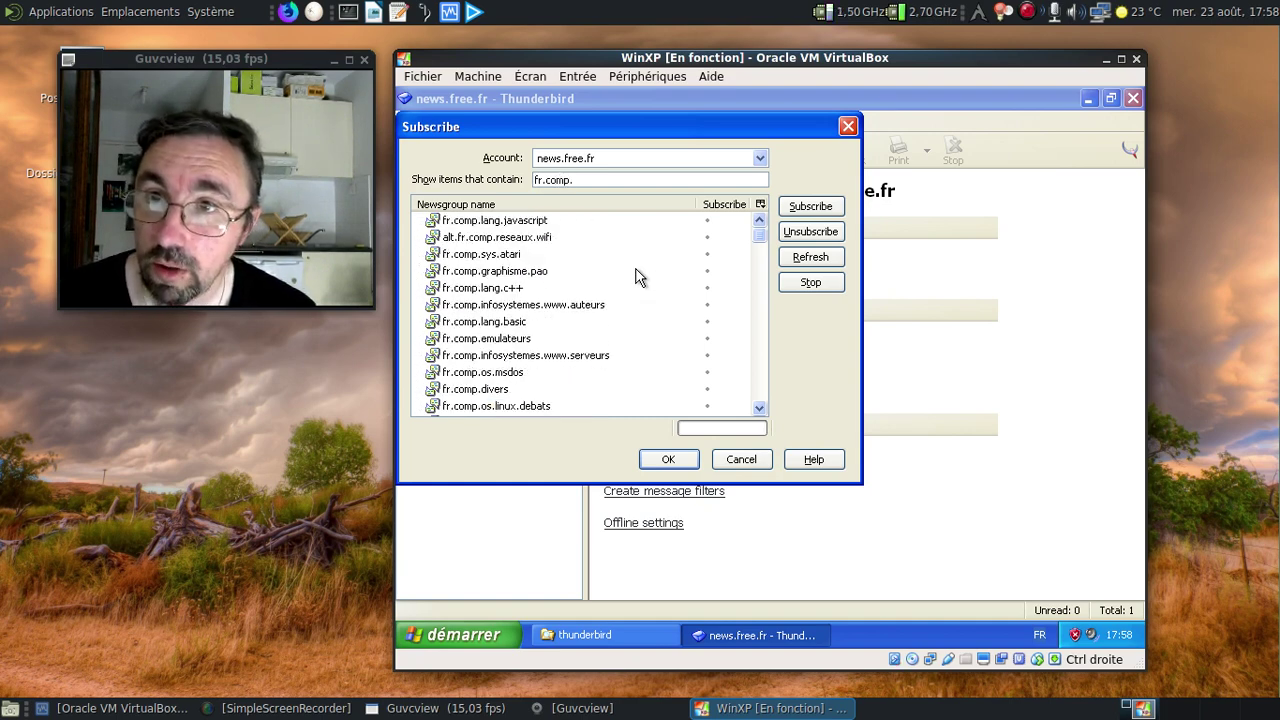
type("os.linux")
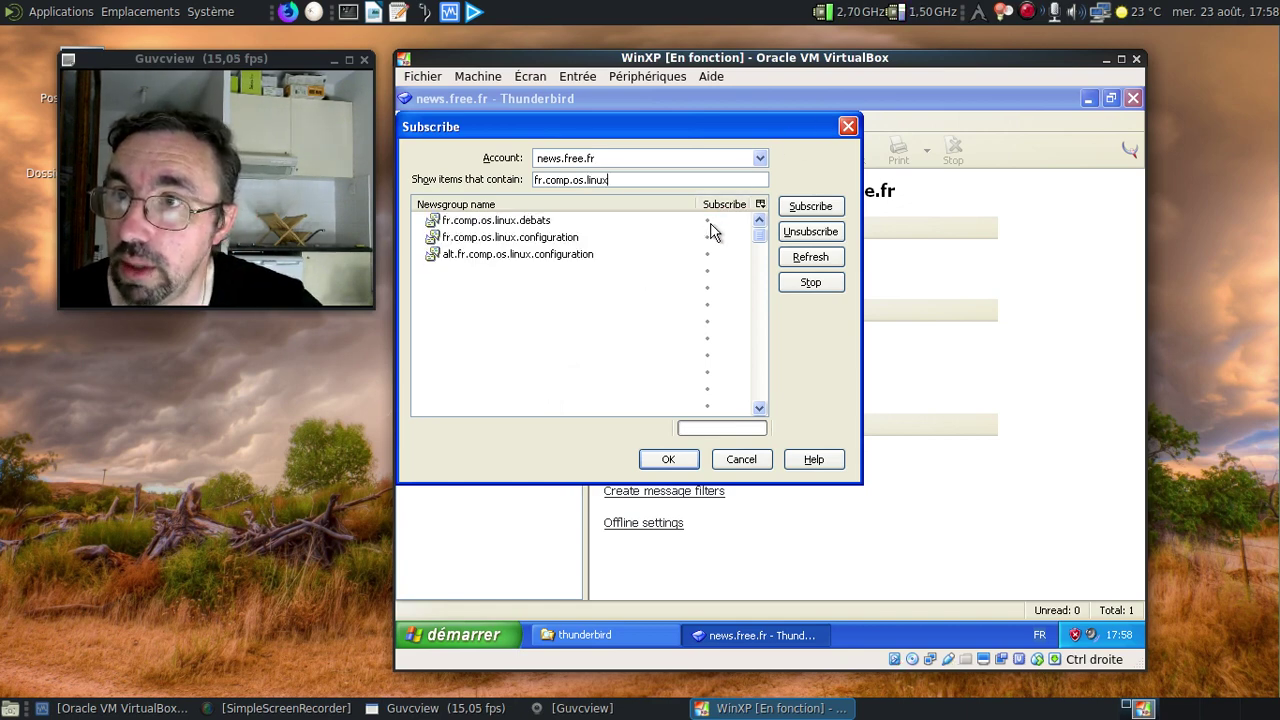
left_click(707, 220)
left_click(697, 464)
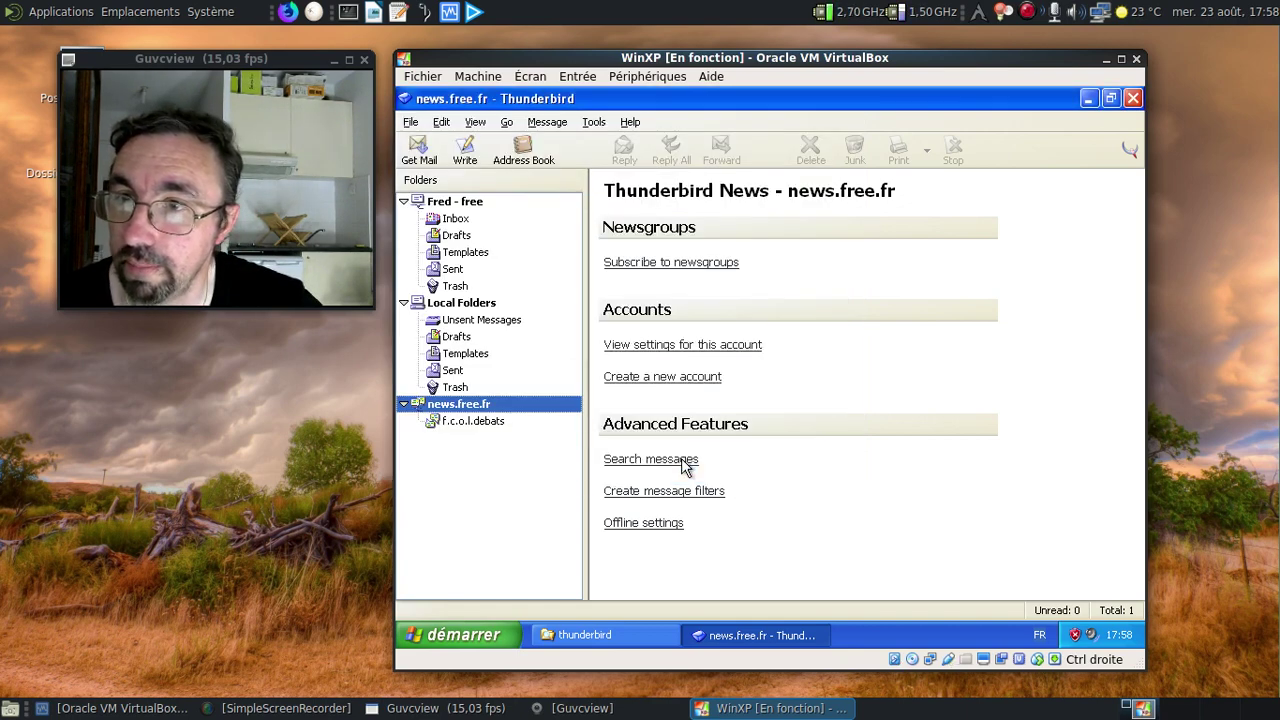
Download 500 headers in fr.comp.os.linux.debats and read a few posts, expanding the FranceOS? thread.
left_click(532, 426)
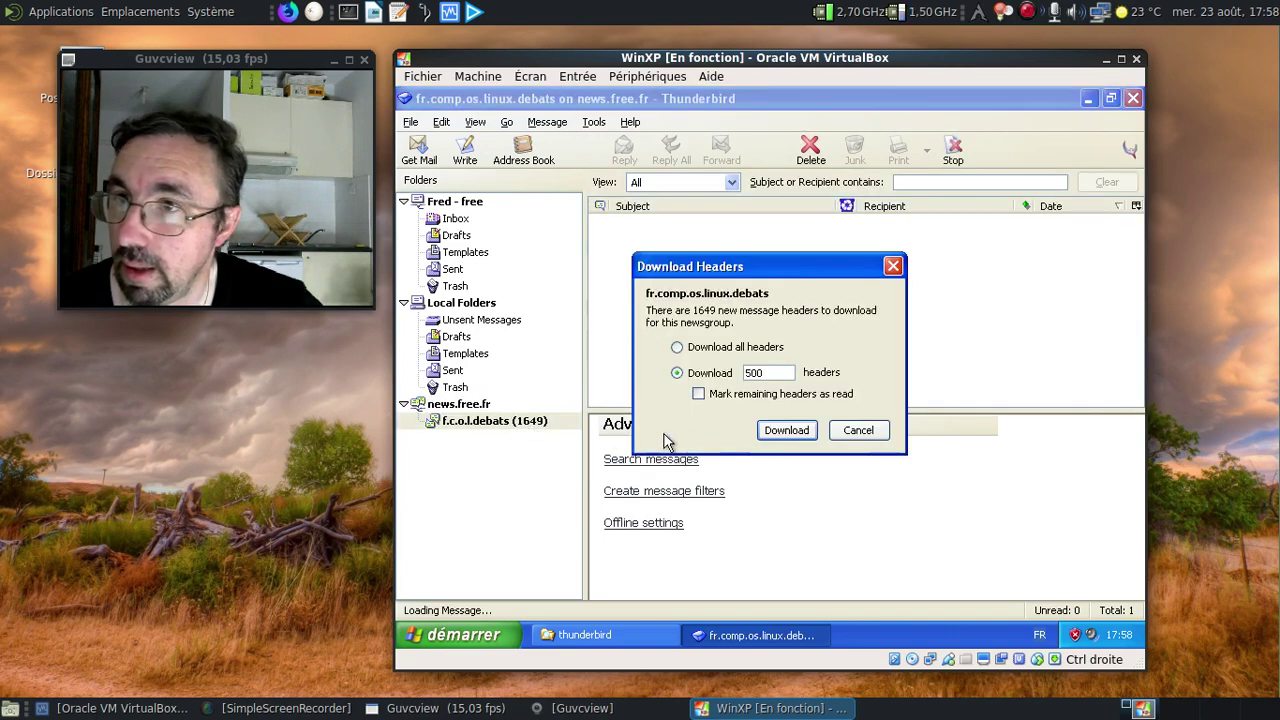
left_click(786, 430)
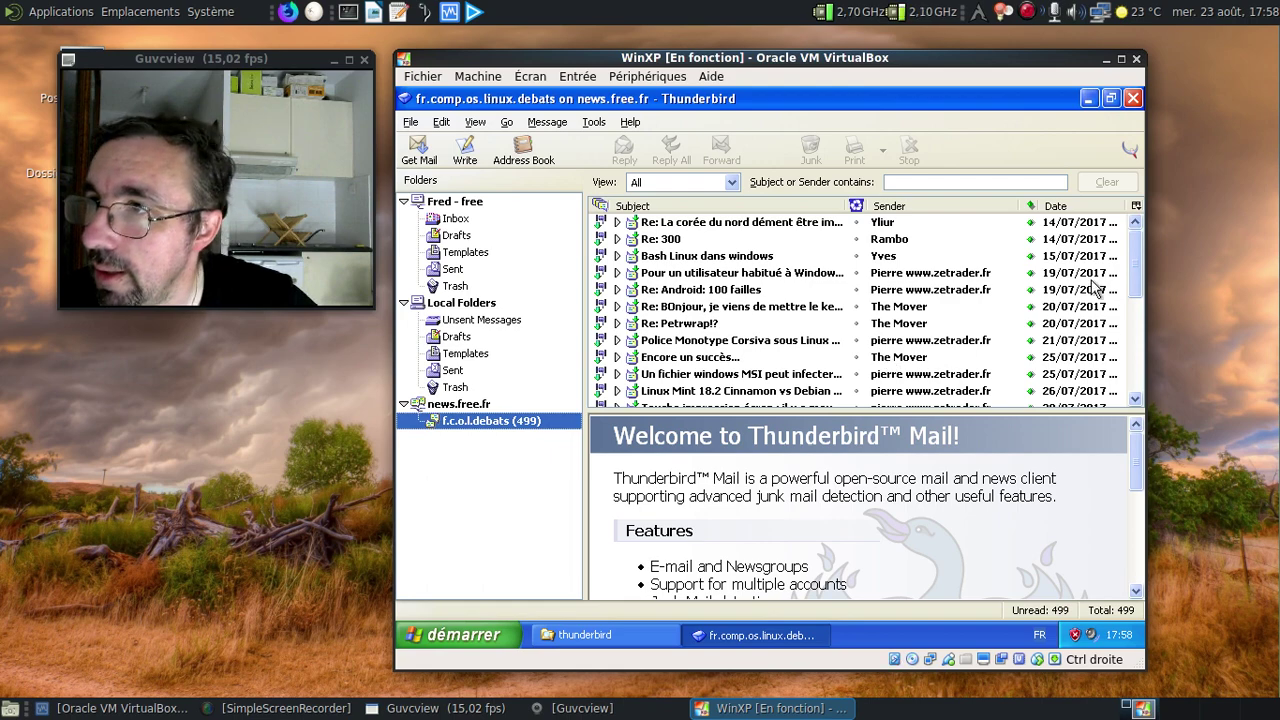
left_click_drag(1135, 262, 1099, 408)
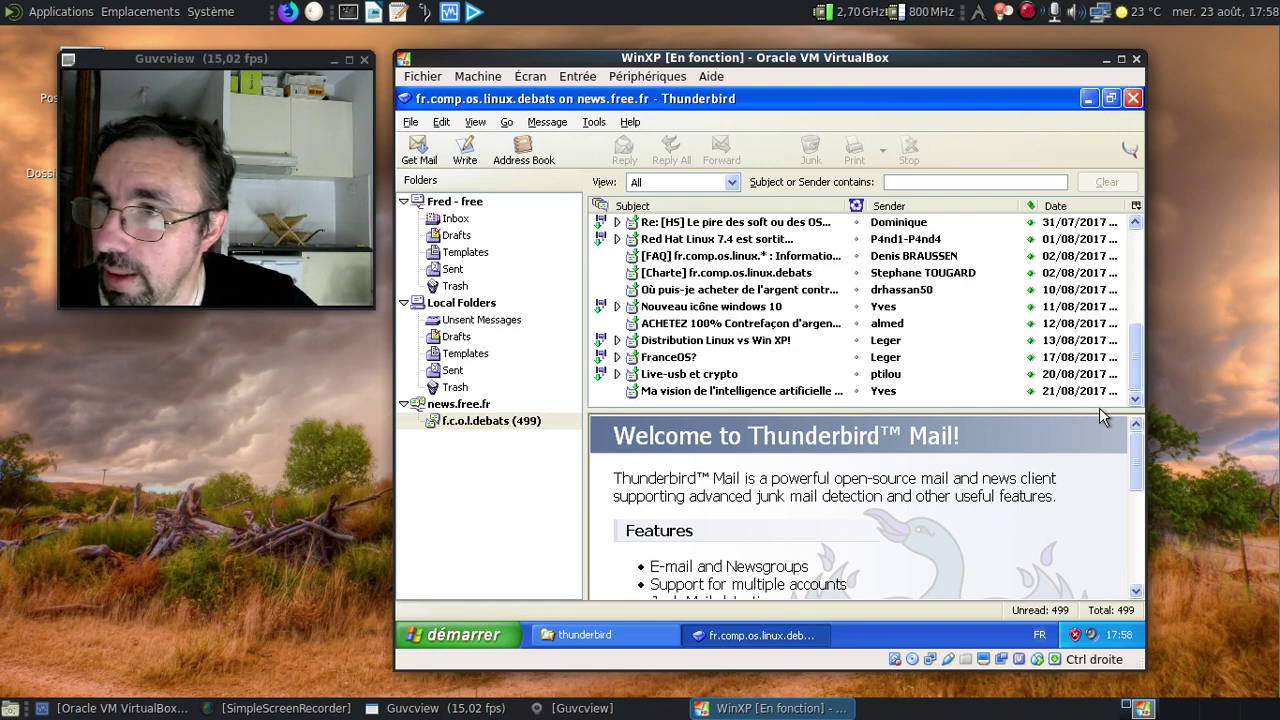
left_click(712, 326)
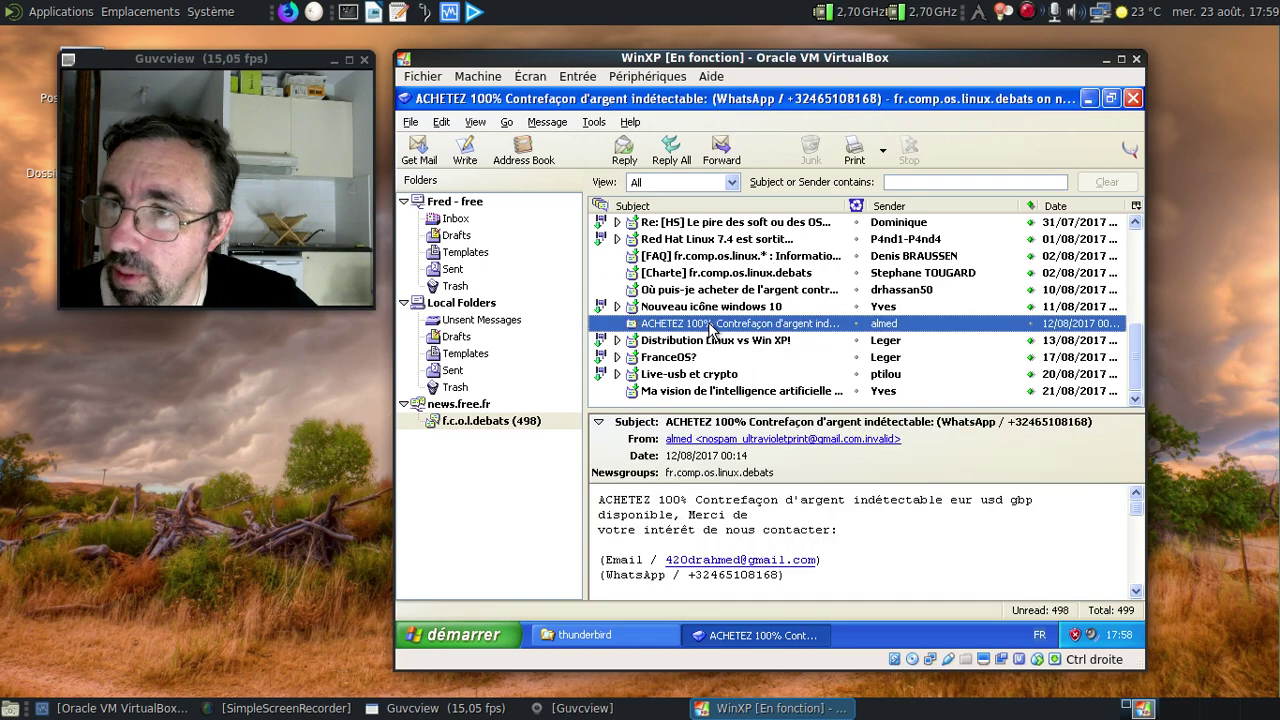
left_click(771, 288)
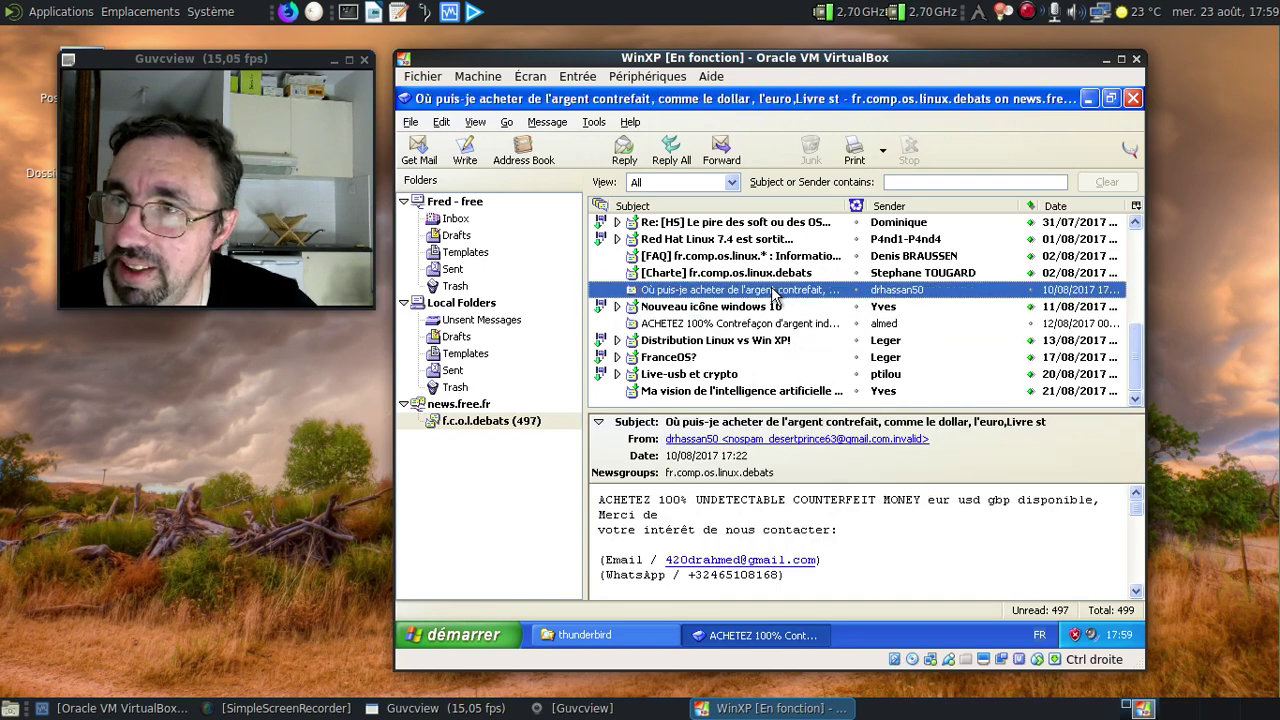
left_click(727, 360)
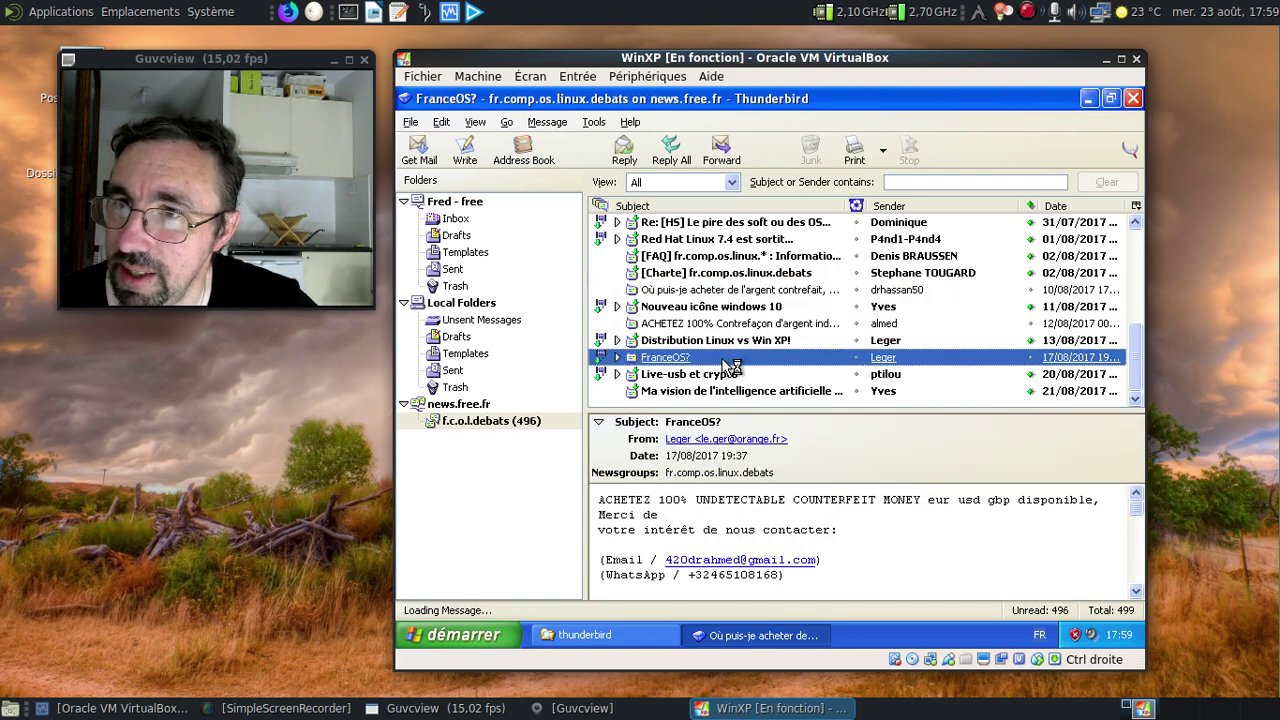
left_click(617, 358)
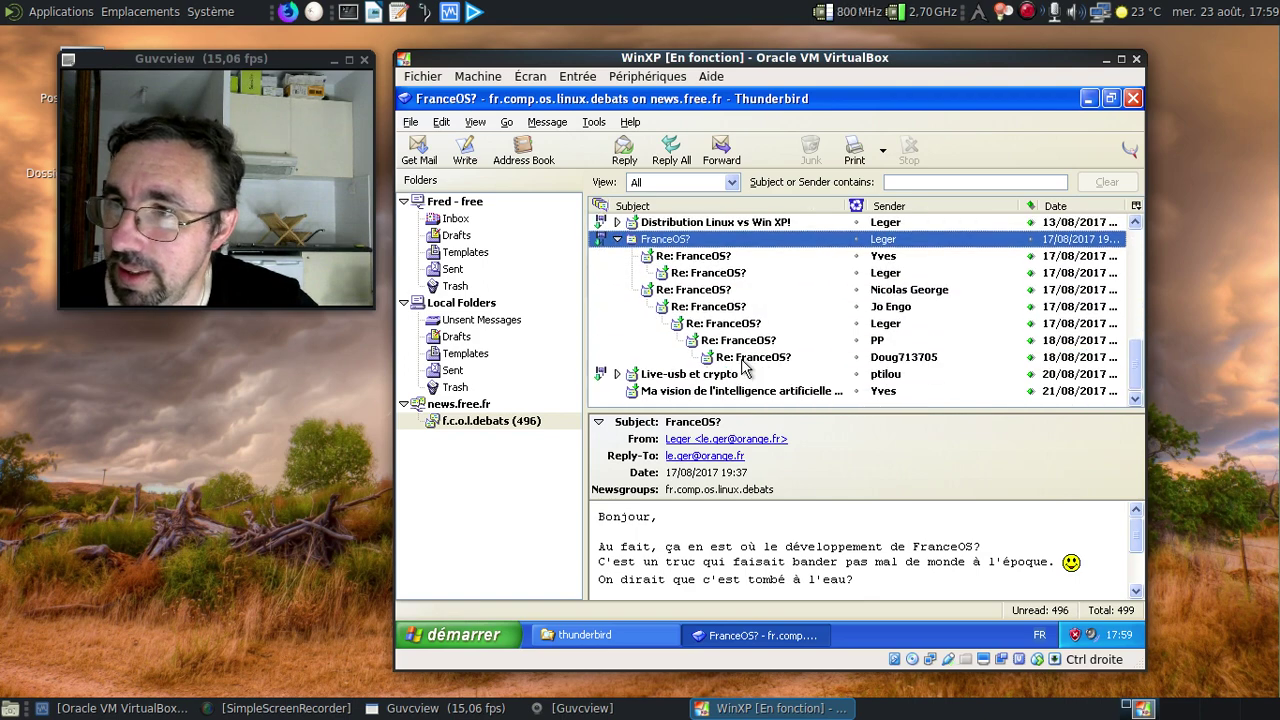
scroll(745, 368, "up", 3)
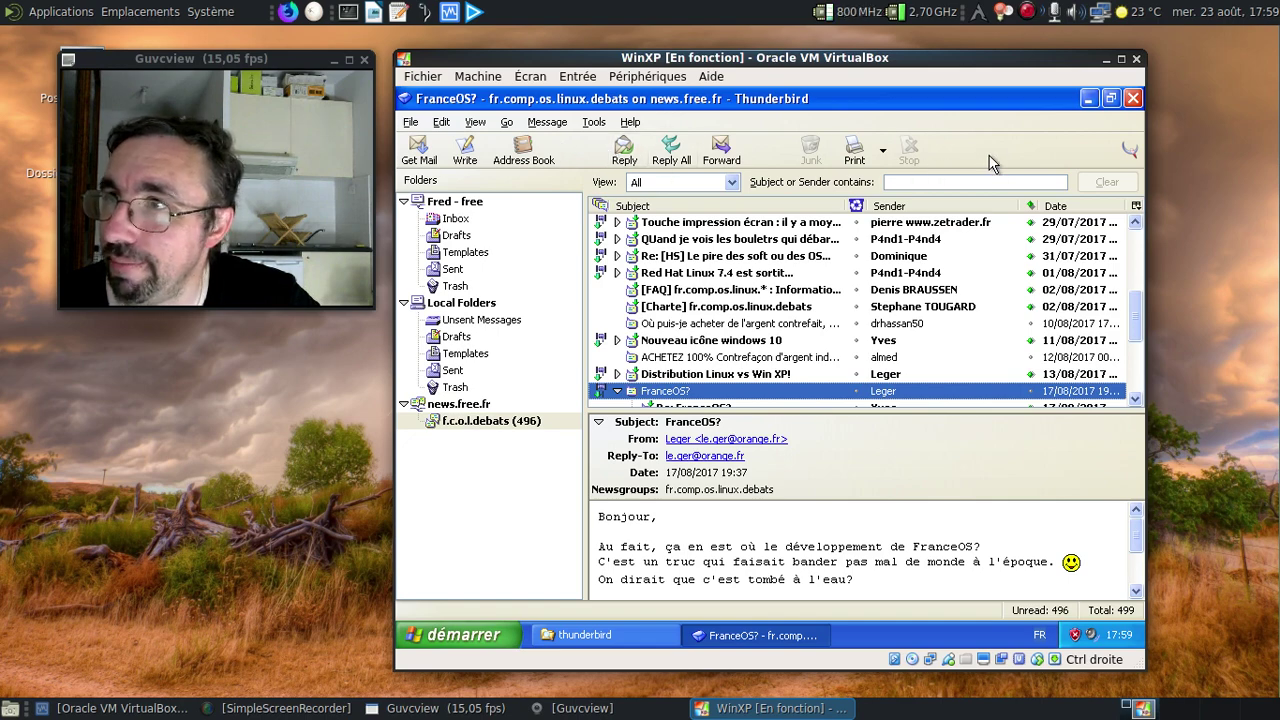
Exit Thunderbird from the File menu, leaving the Windows XP desktop.
left_click(445, 122)
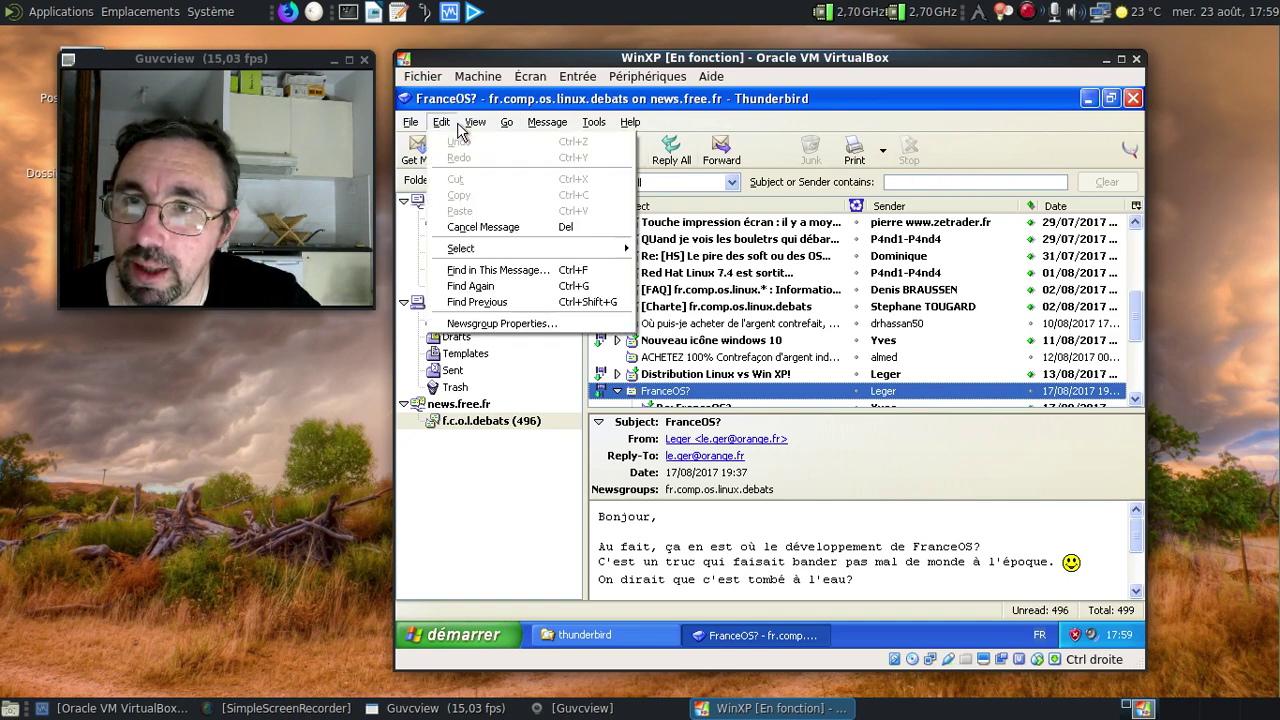
left_click(441, 122)
left_click(418, 123)
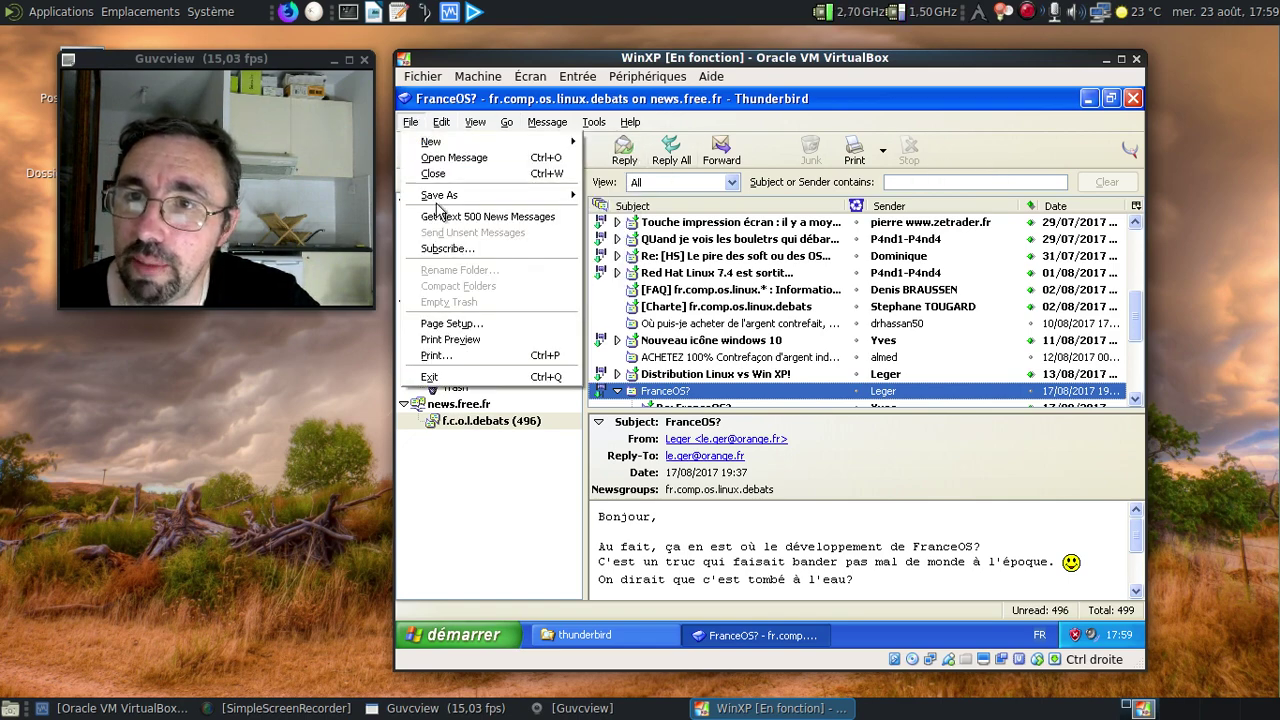
left_click(488, 378)
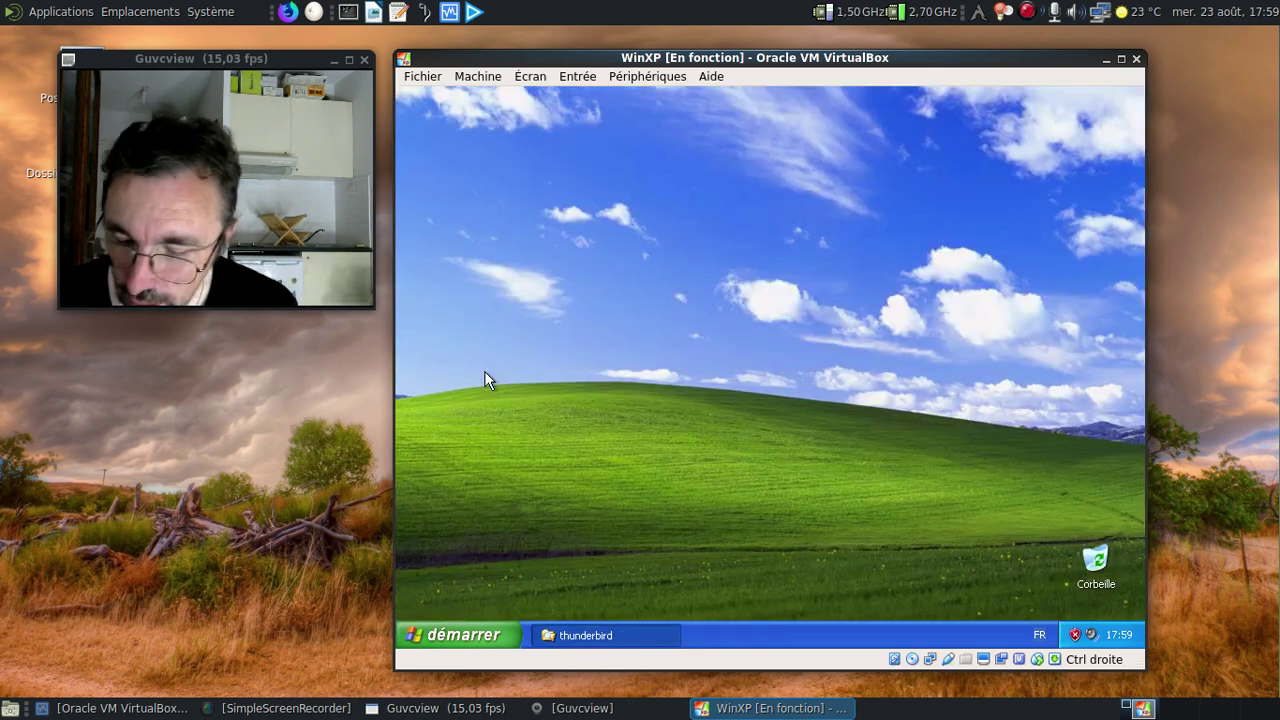
Start Firefox Nightly and sign in to Gmail with the account's e-mail address and saved password.
left_click(287, 13)
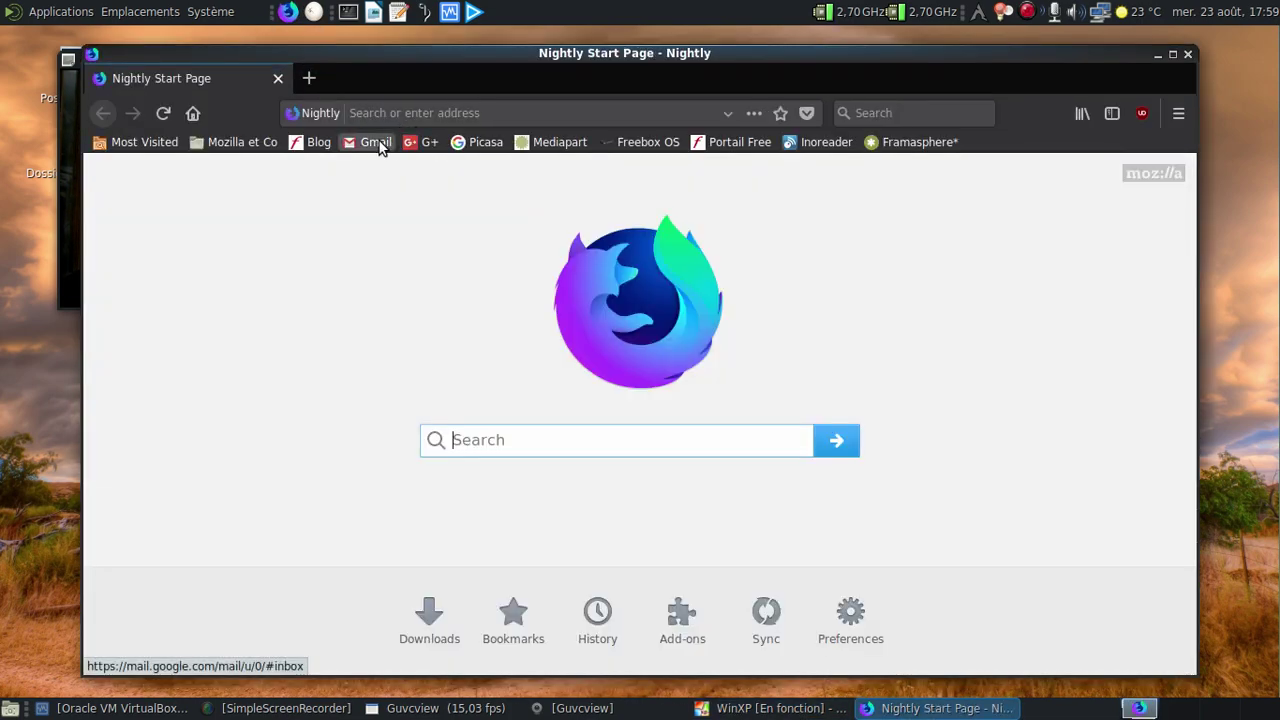
left_click(378, 144)
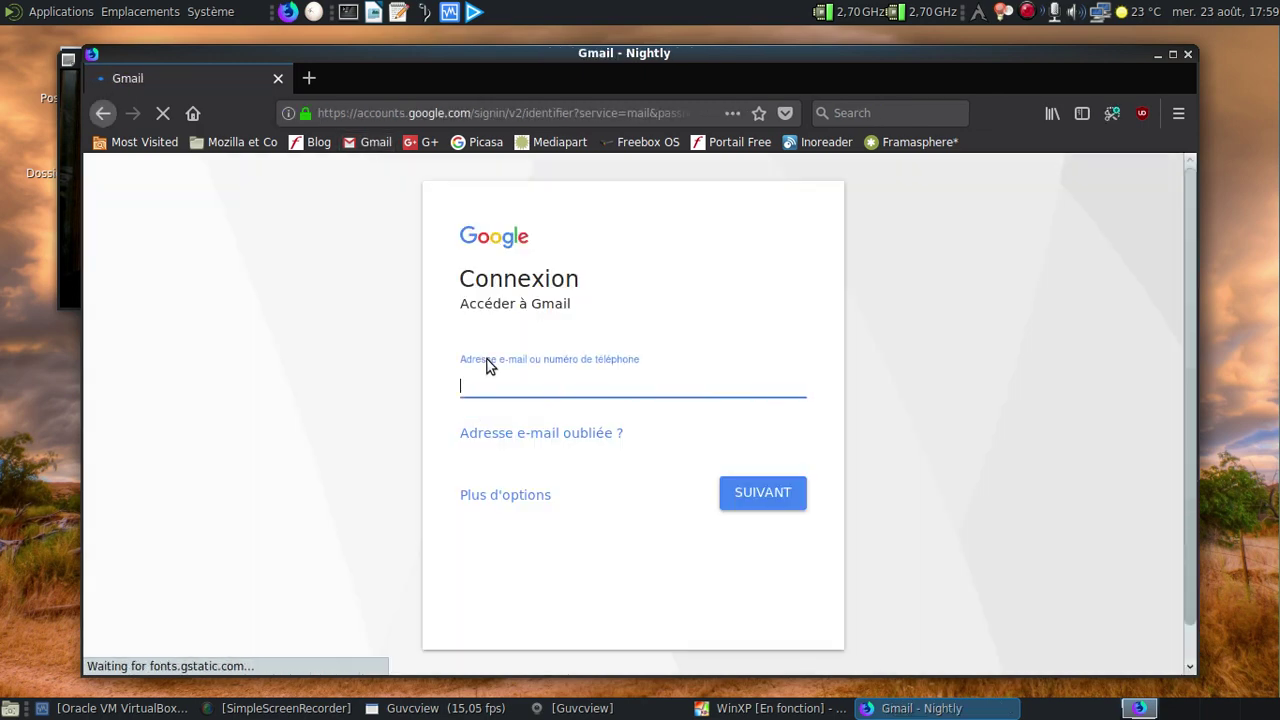
left_click(489, 374)
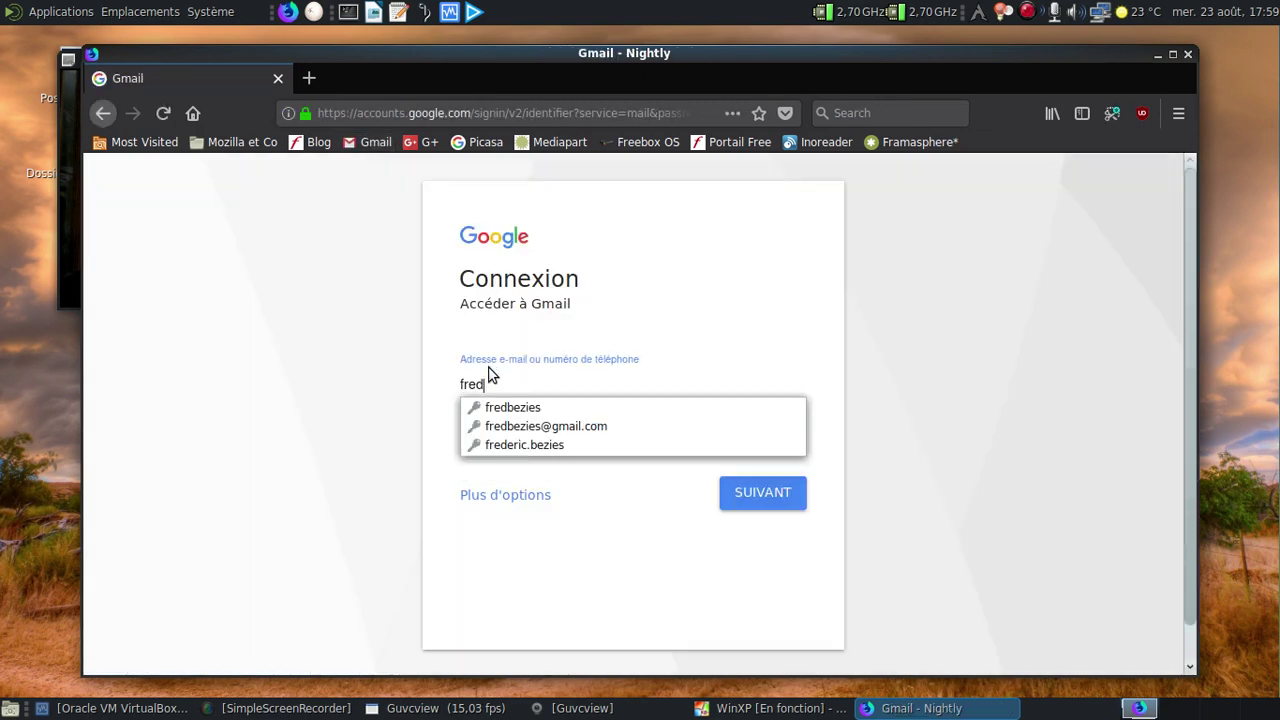
left_click(516, 408)
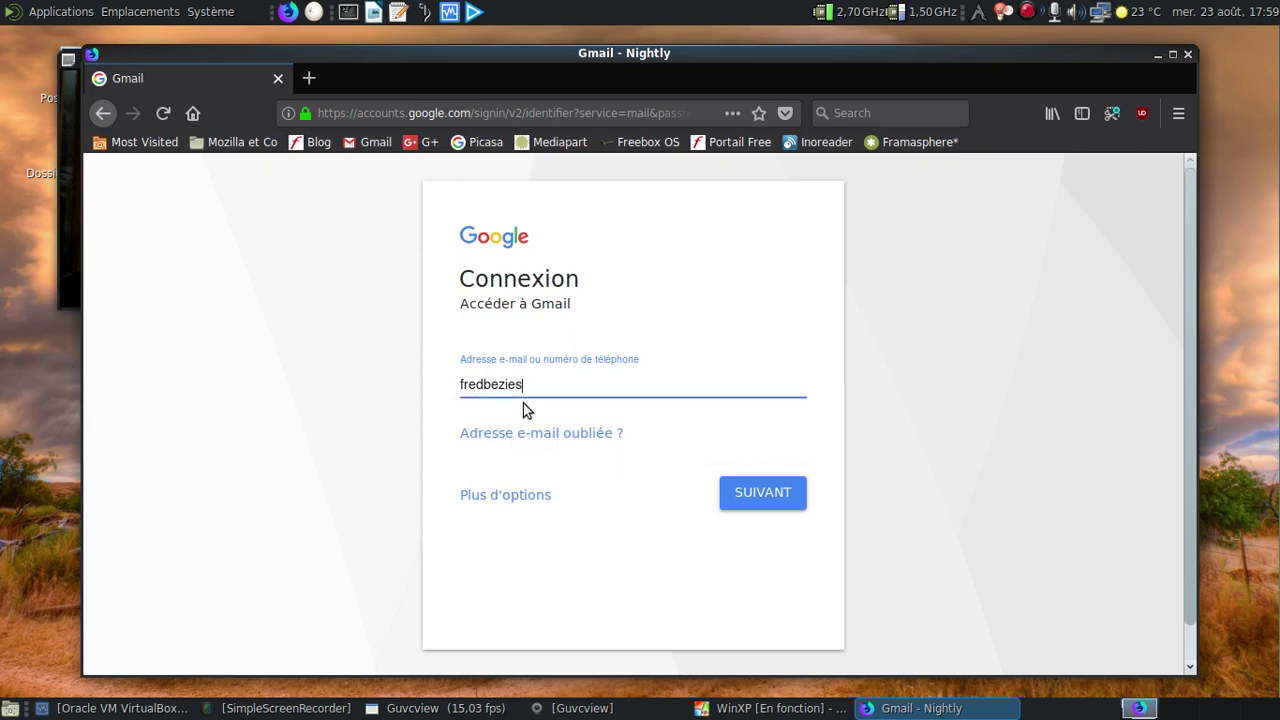
type("@gmail.com")
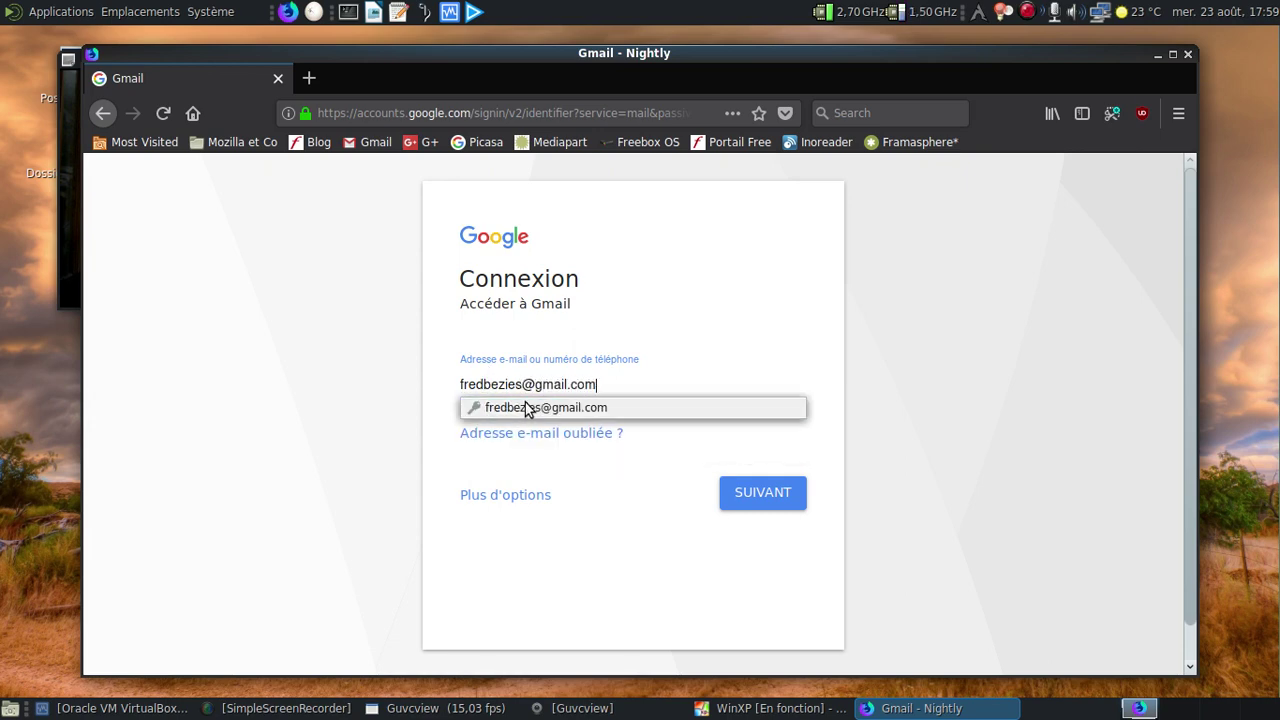
left_click(794, 291)
left_click(749, 505)
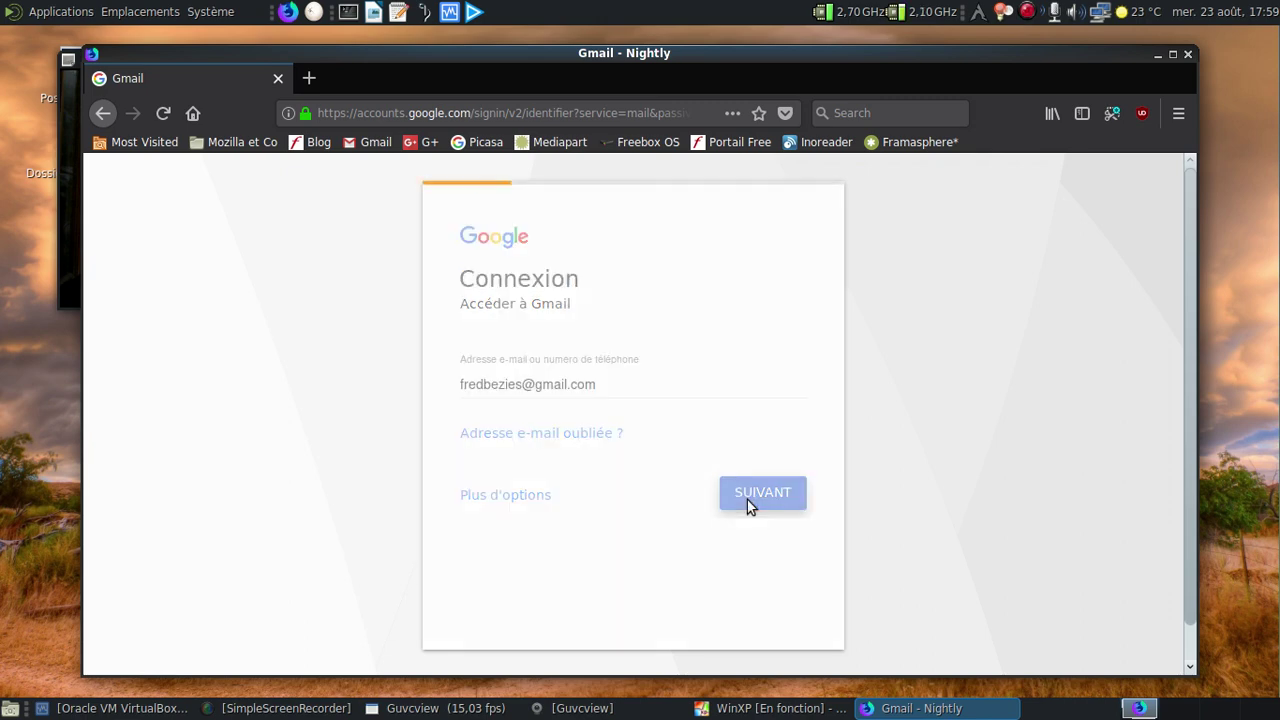
left_click(754, 470)
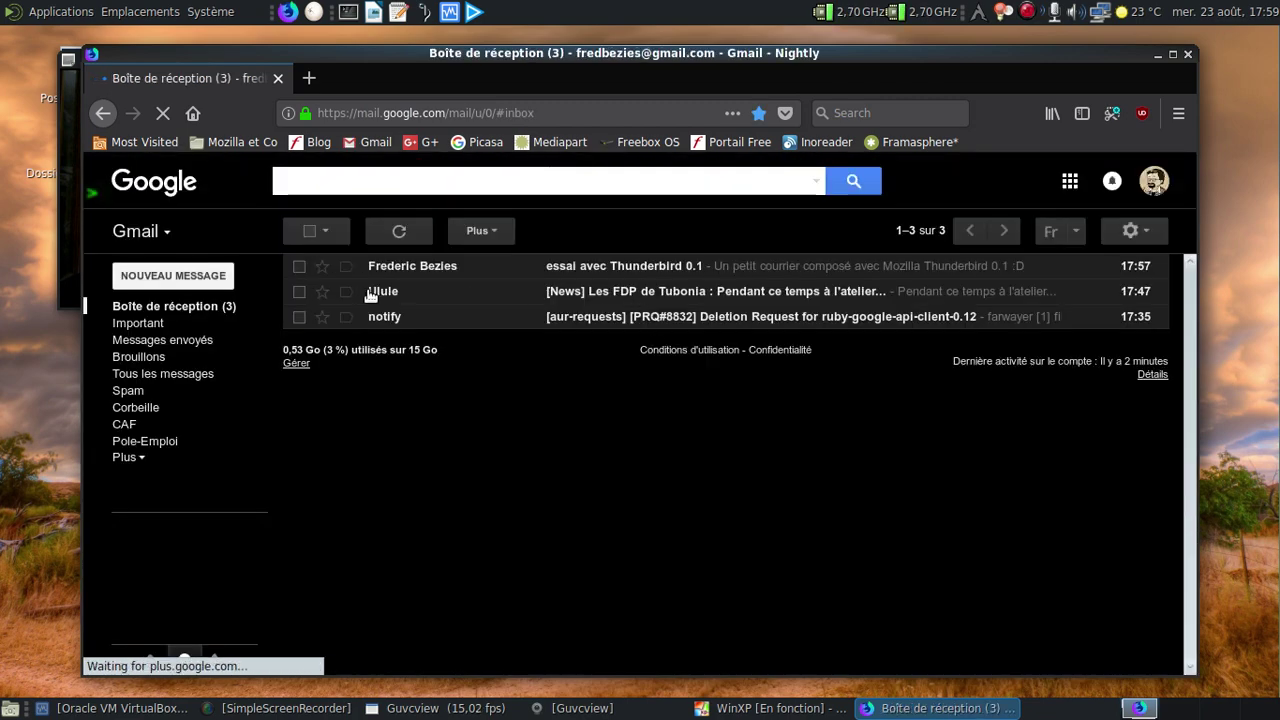
Open the 'essai avec Thunderbird 0.1' message and show its original source (Afficher l'original).
left_click(603, 268)
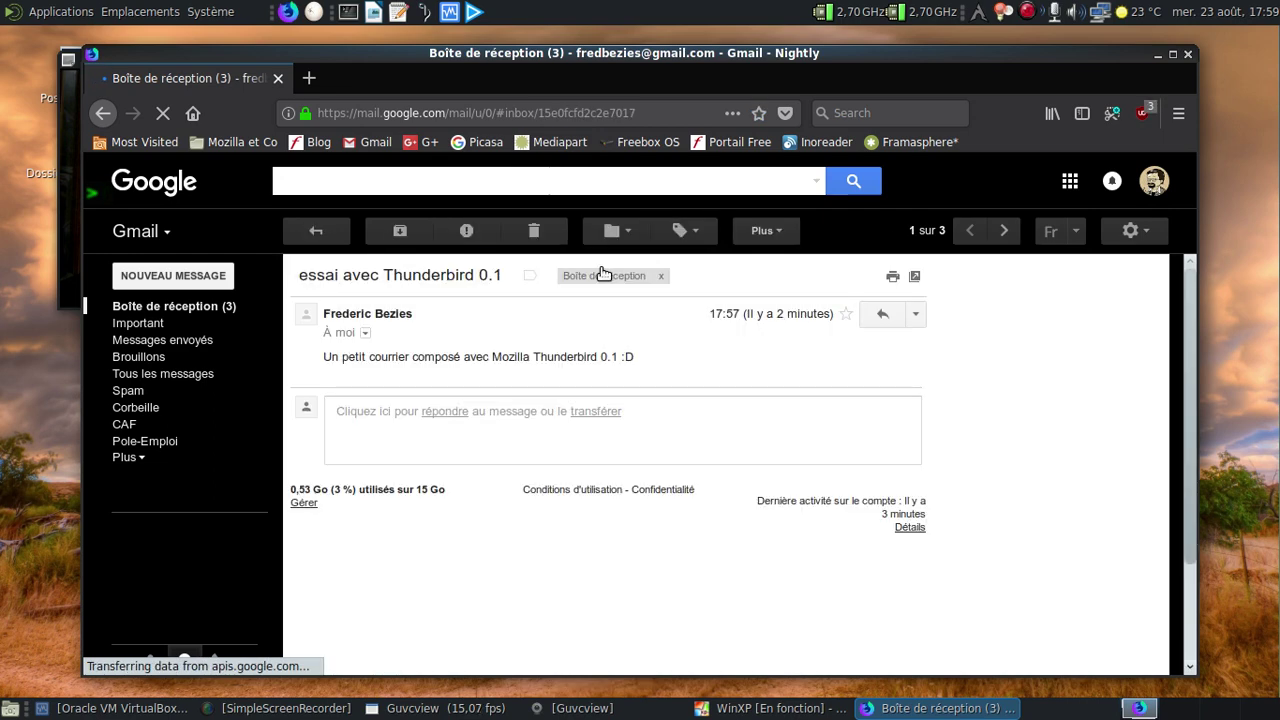
left_click(916, 318)
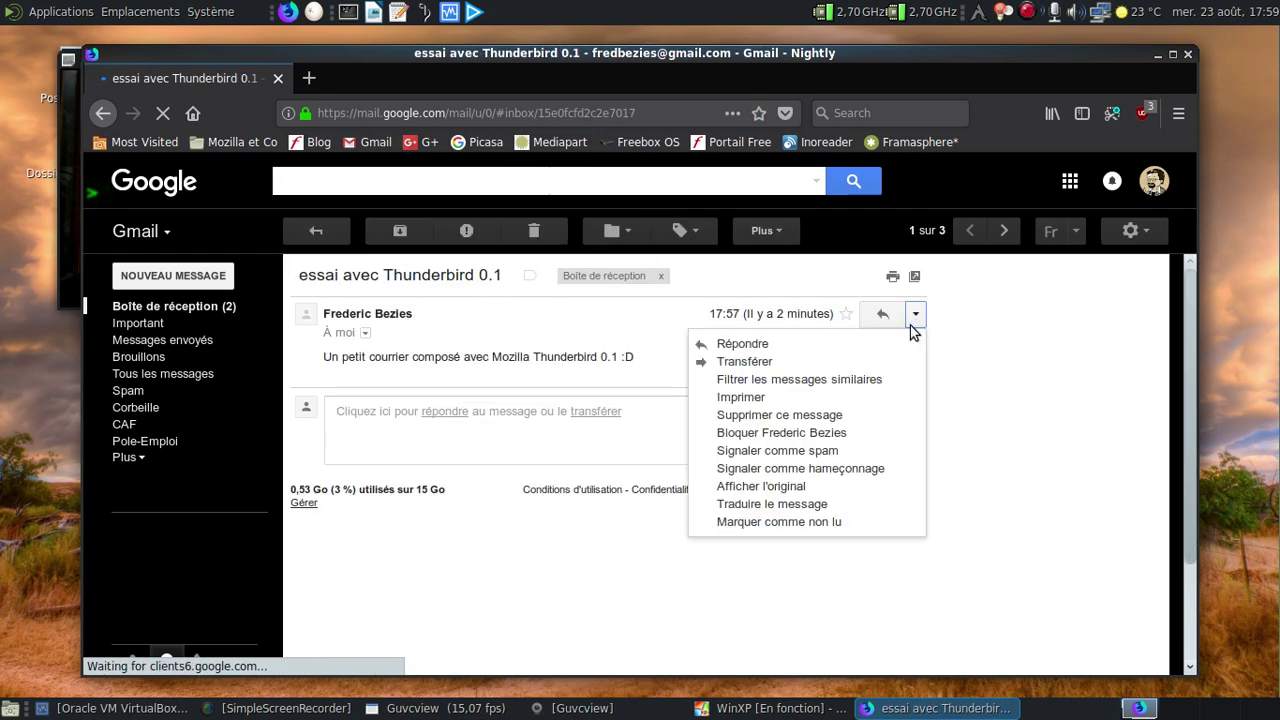
left_click(800, 487)
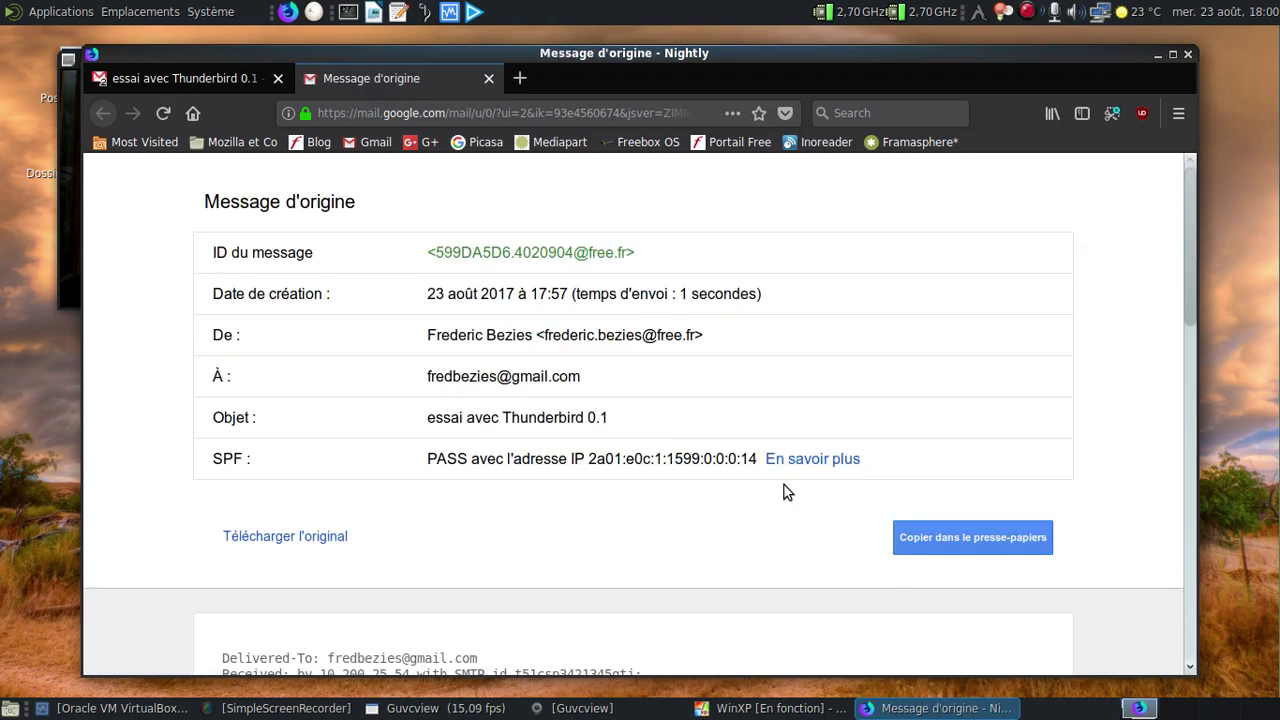
Zoom the headers to 120%, highlight the User-Agent line naming Thunderbird/0.1, then close the tab.
scroll(770, 425, "down", 3)
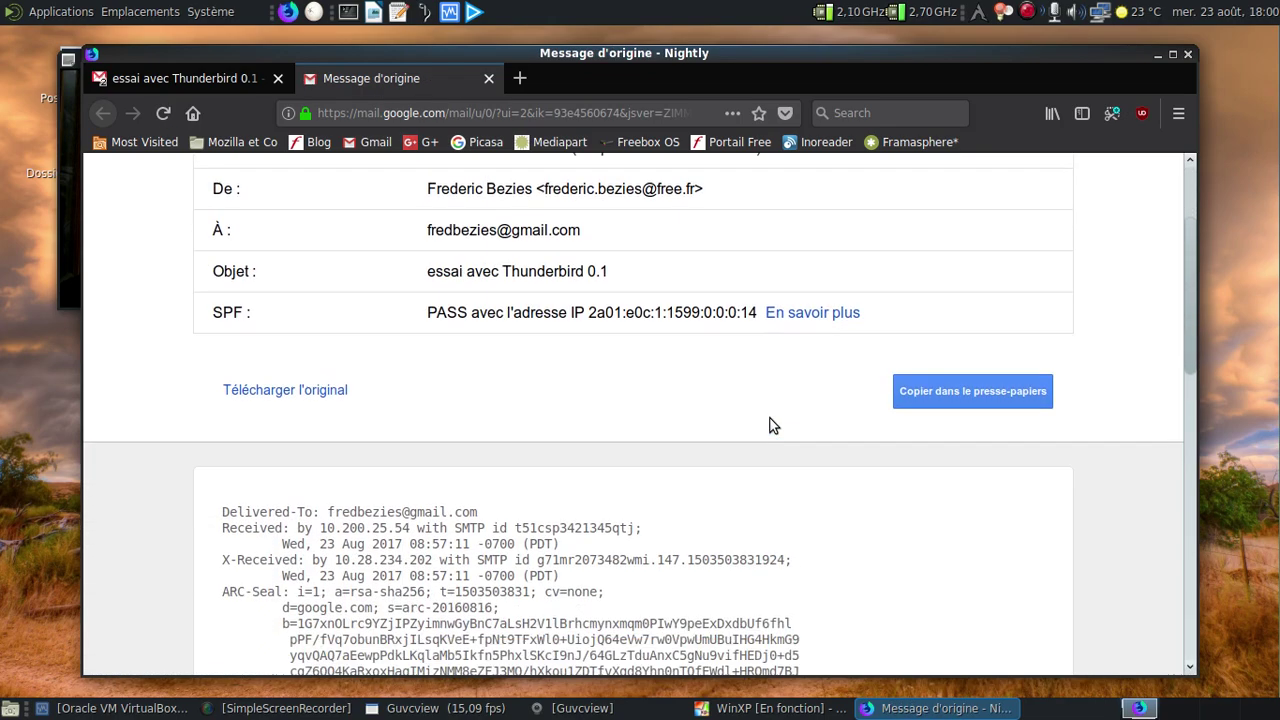
scroll(770, 425, "down", 10)
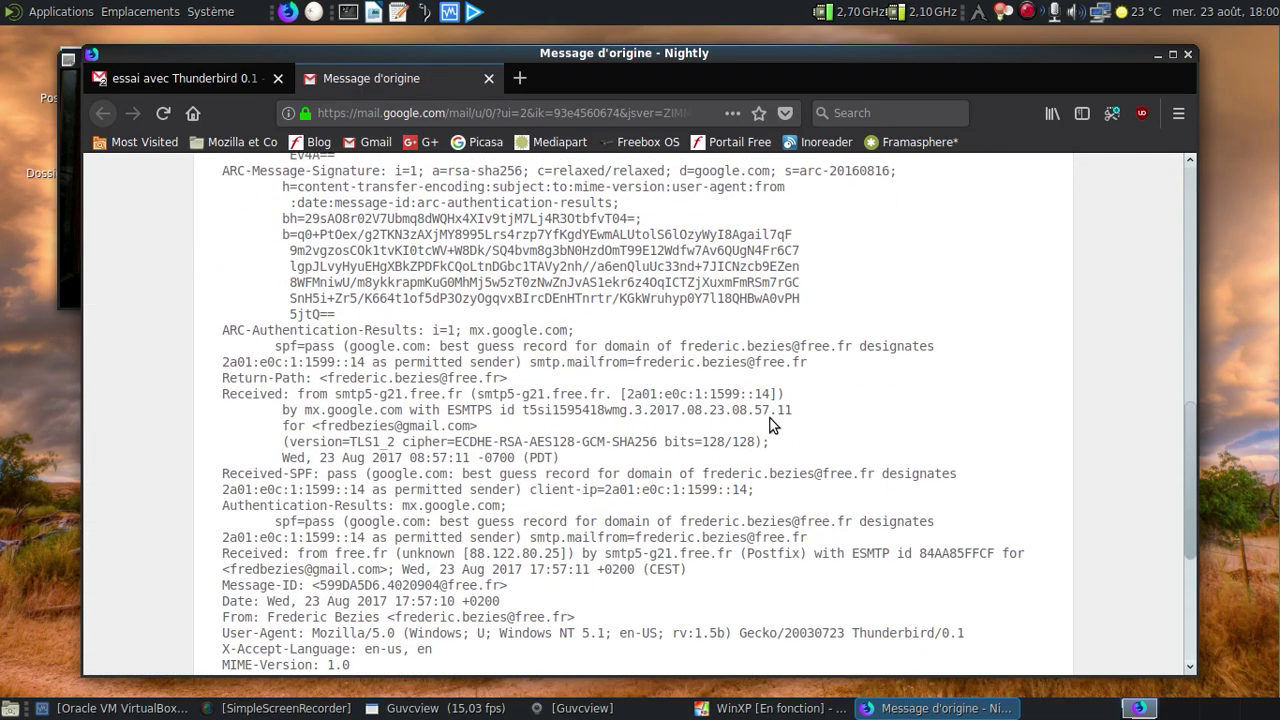
scroll(770, 425, "down", 5)
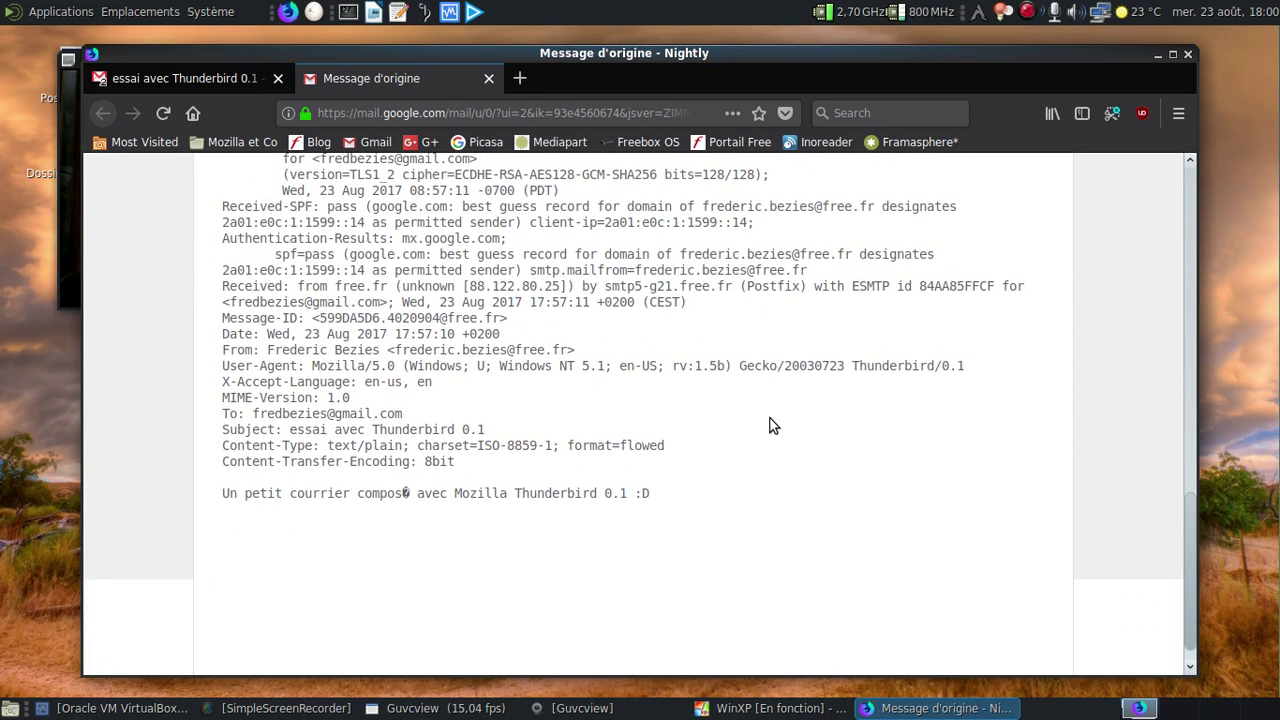
key("ctrl+plus")
key("ctrl+plus")
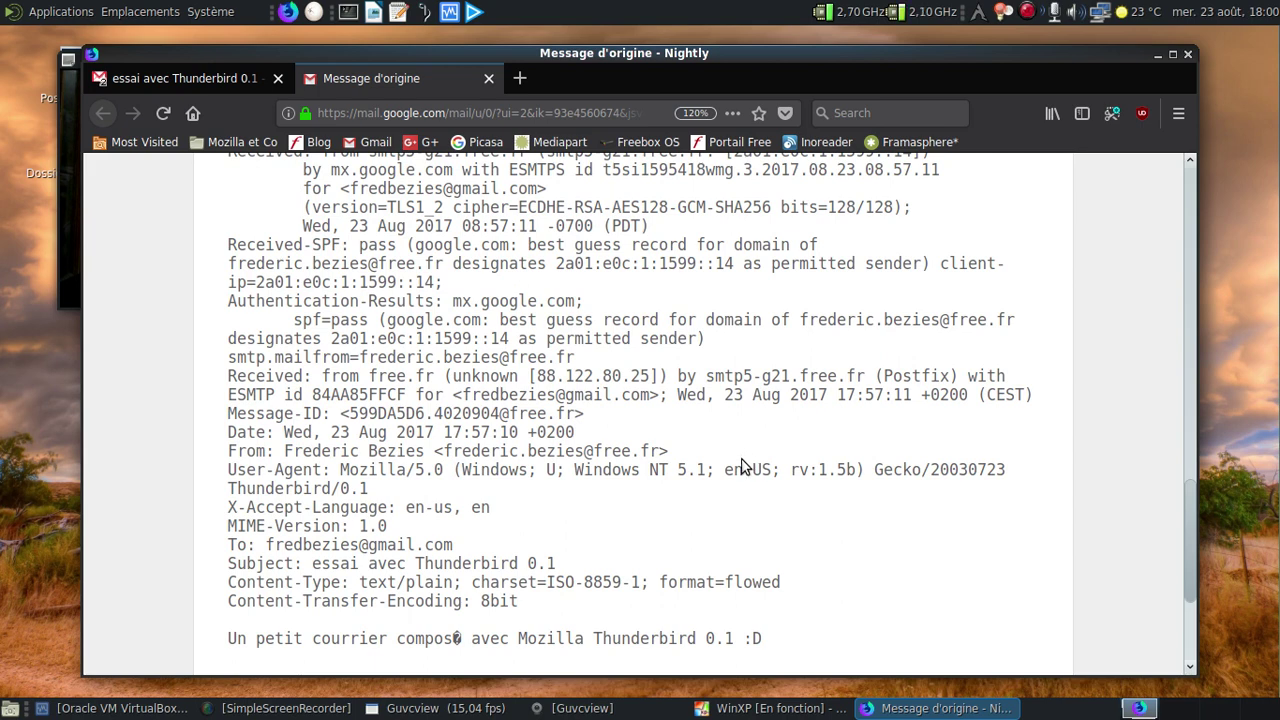
left_click_drag(229, 470, 390, 490)
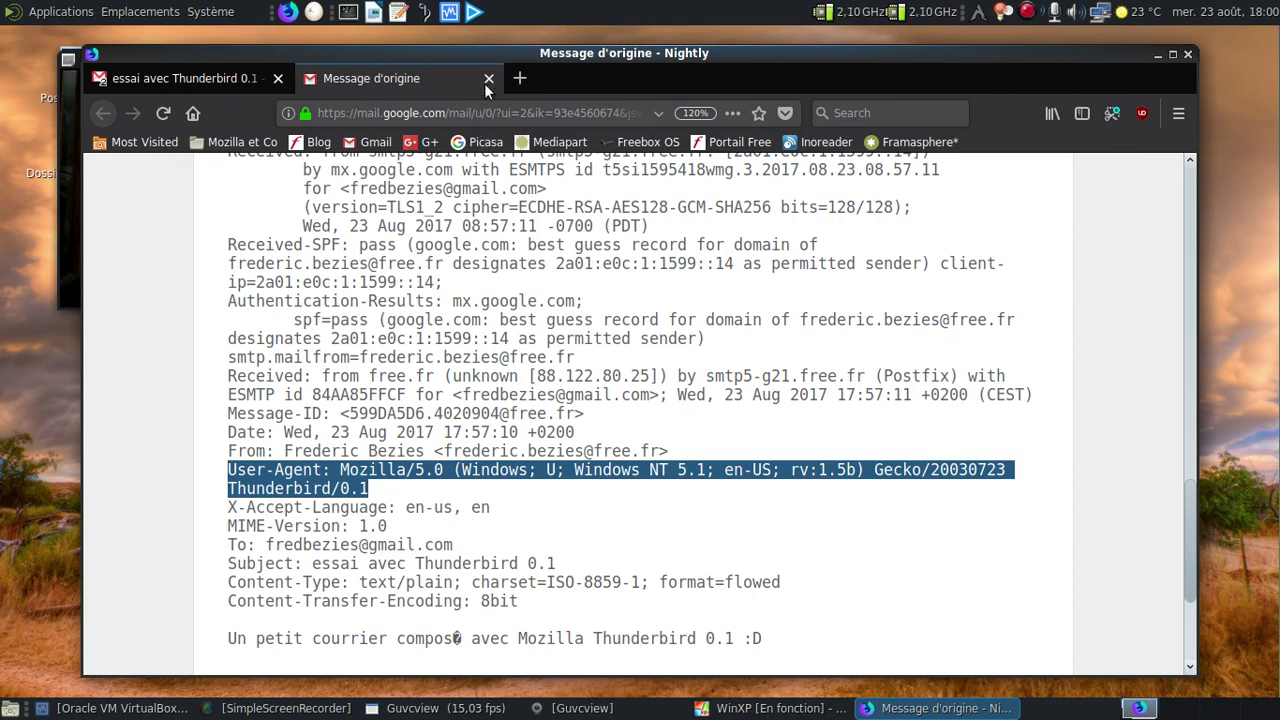
left_click(488, 78)
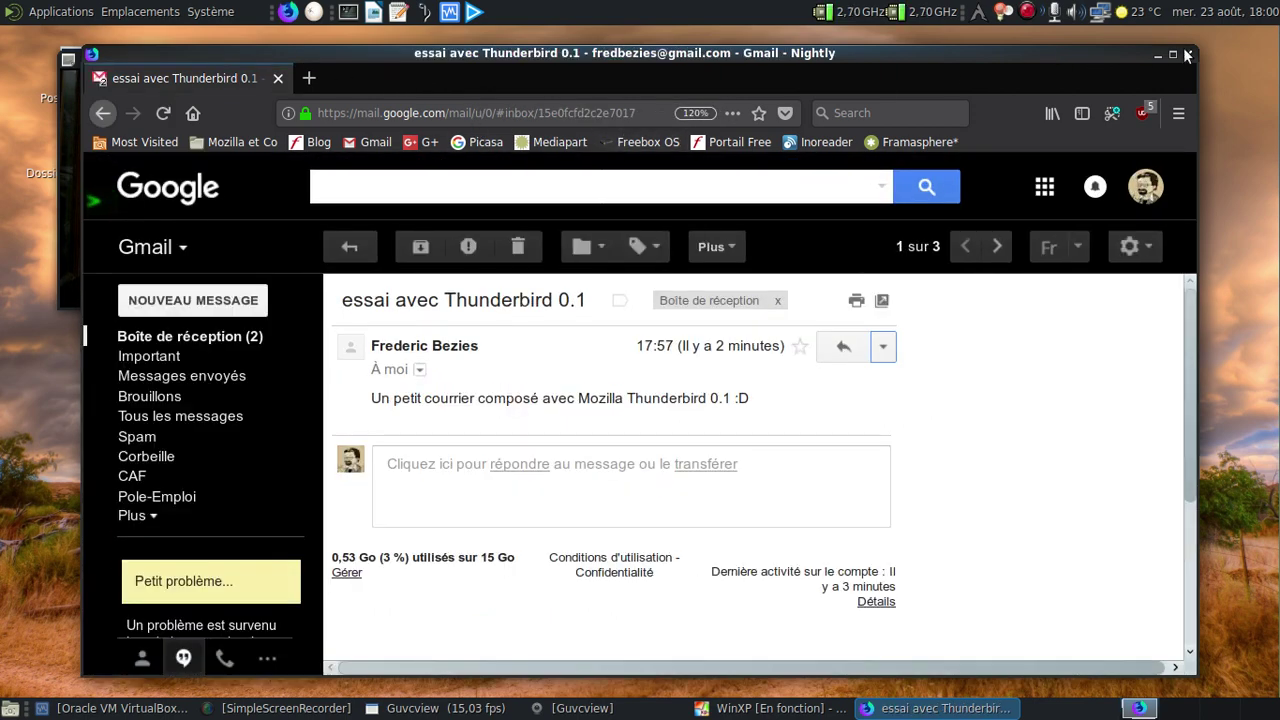
Close Firefox Nightly and shut down Windows XP via démarrer > Arrêter l'ordinateur > Arrêter.
left_click(1186, 54)
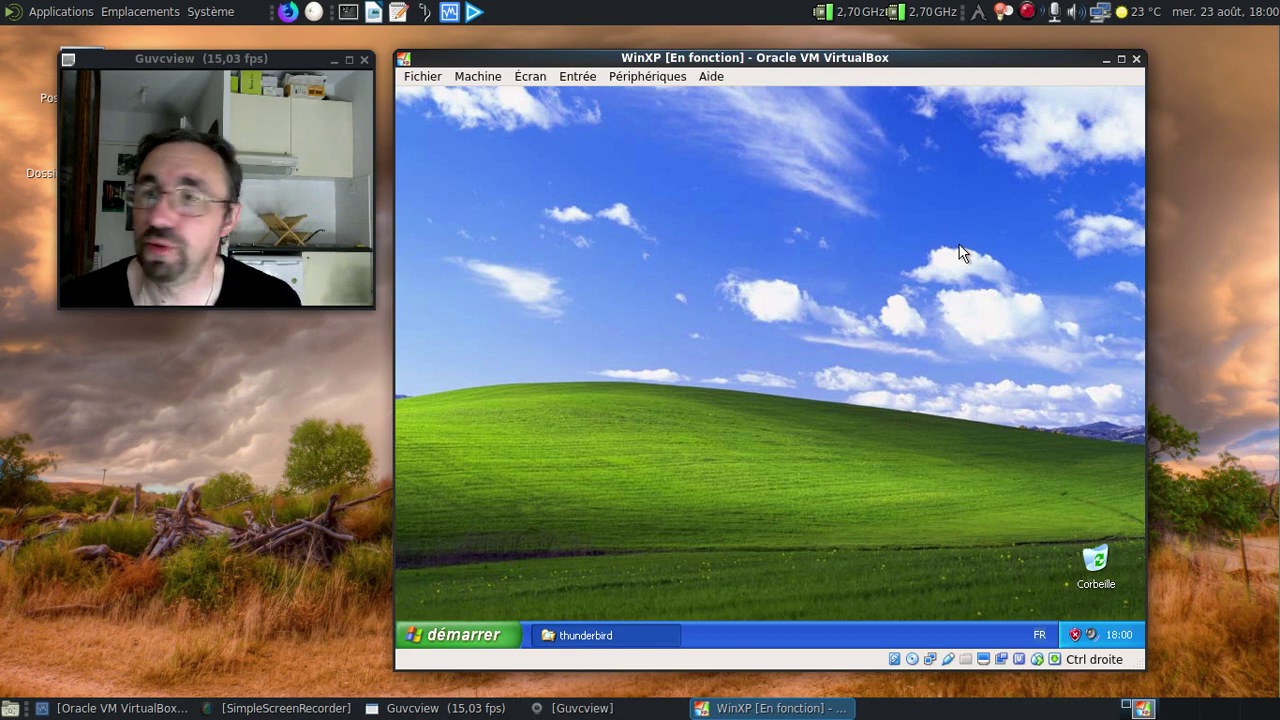
left_click(447, 632)
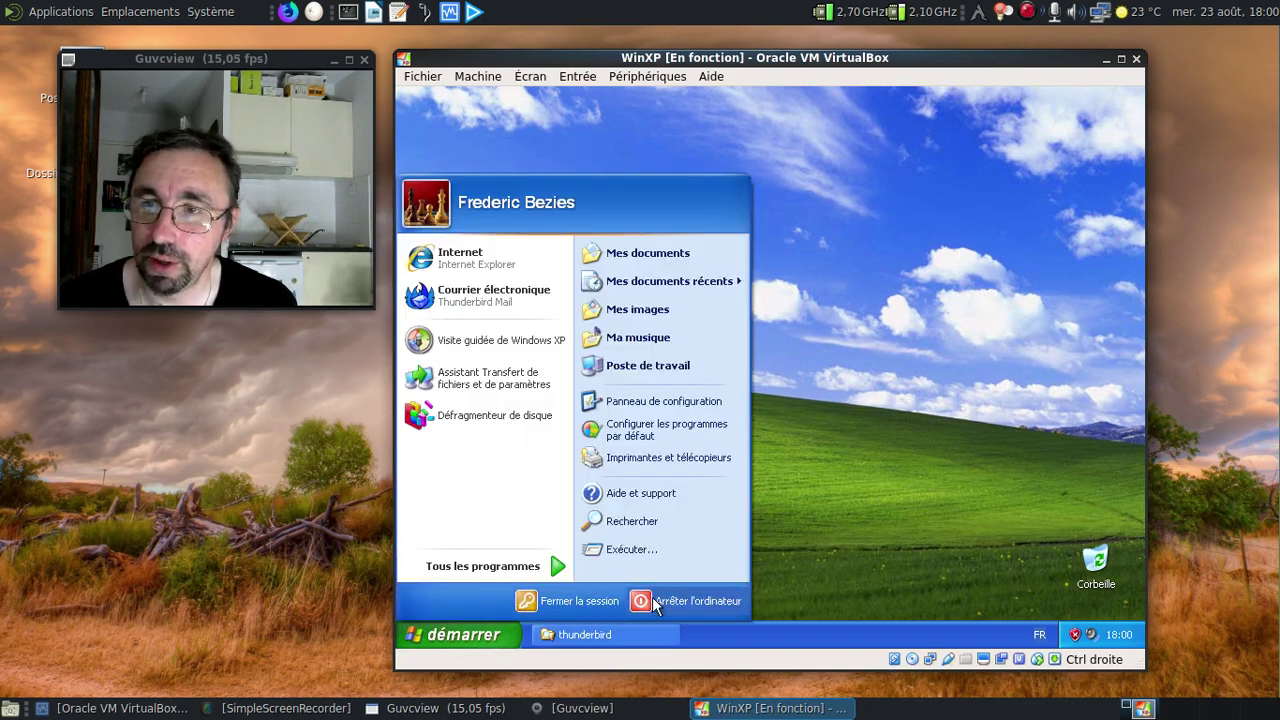
left_click(655, 602)
left_click(769, 304)
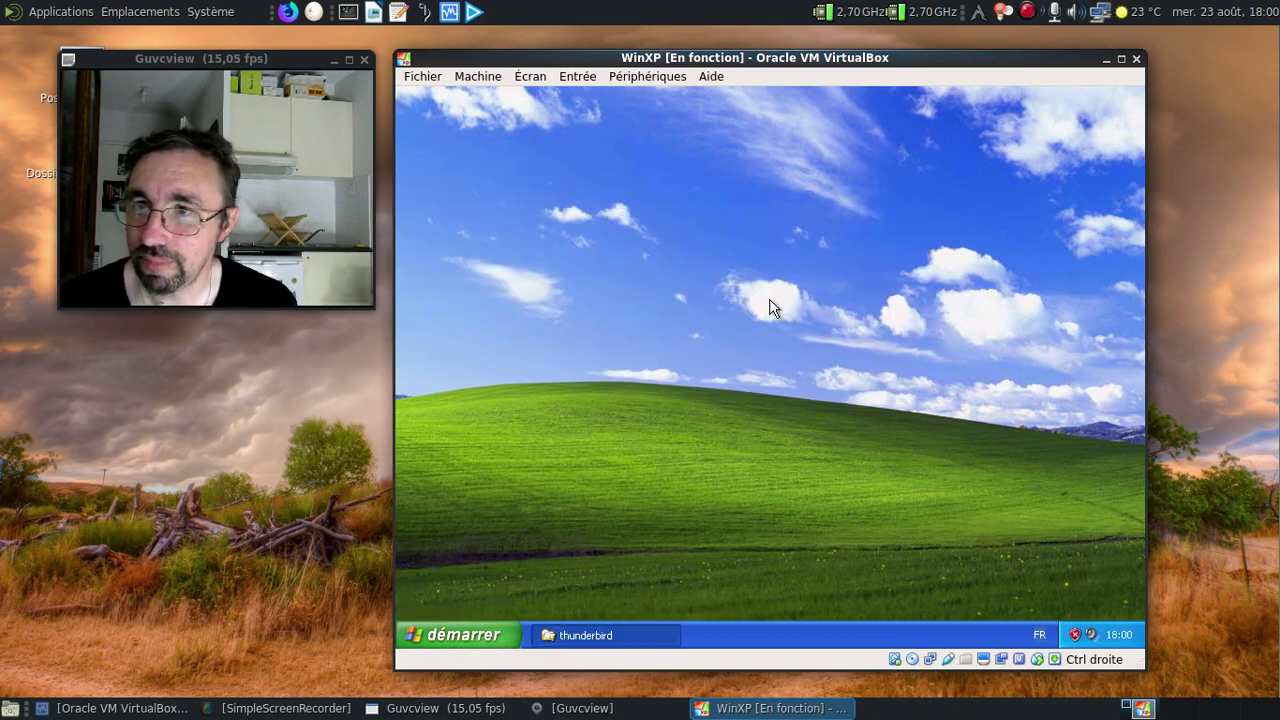